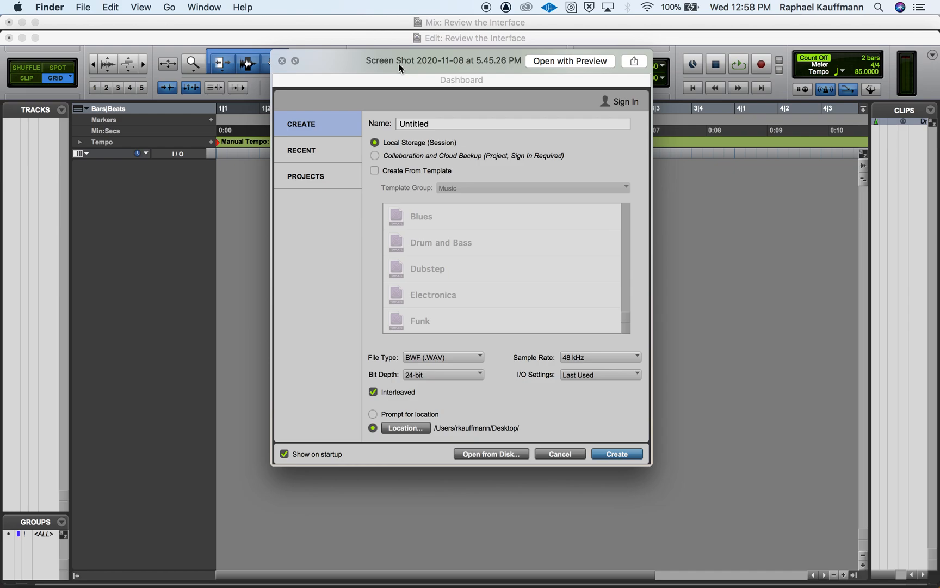
- Switch to Chrome, review the "Goals of this Video" slide, and hide the browser
{"action": "key", "text": "super+Tab"}
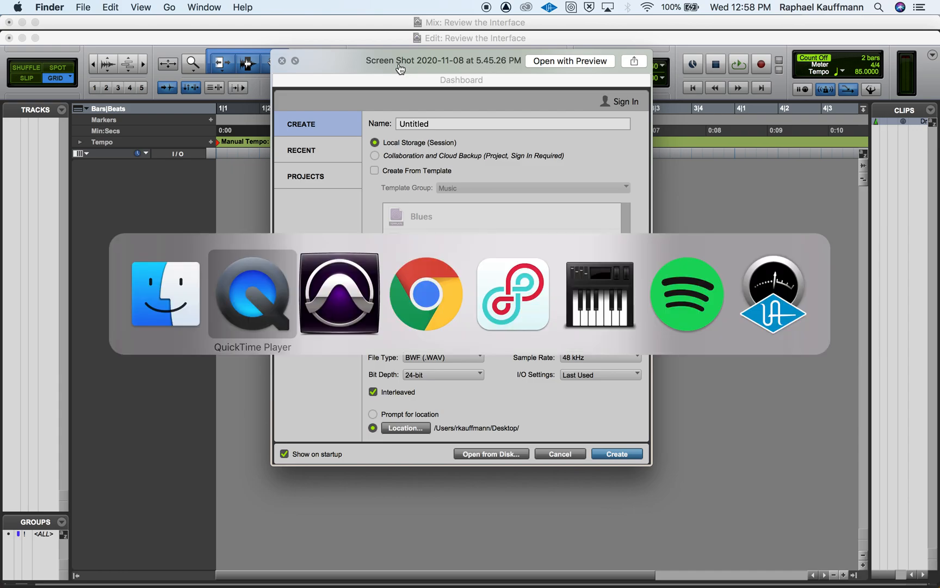
{"action": "key", "text": "super+Tab"}
{"action": "key", "text": "super+Tab"}
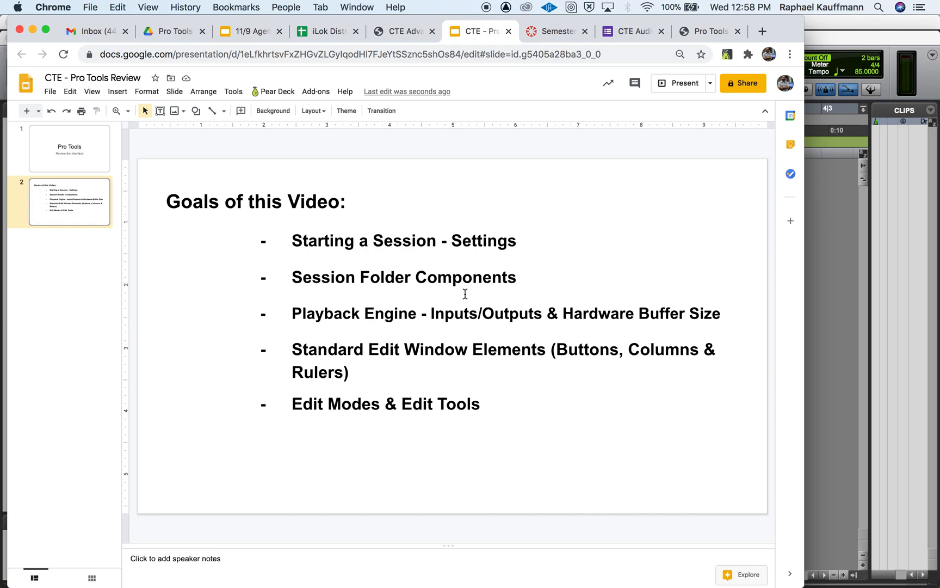
{"action": "key", "text": "super+Tab"}
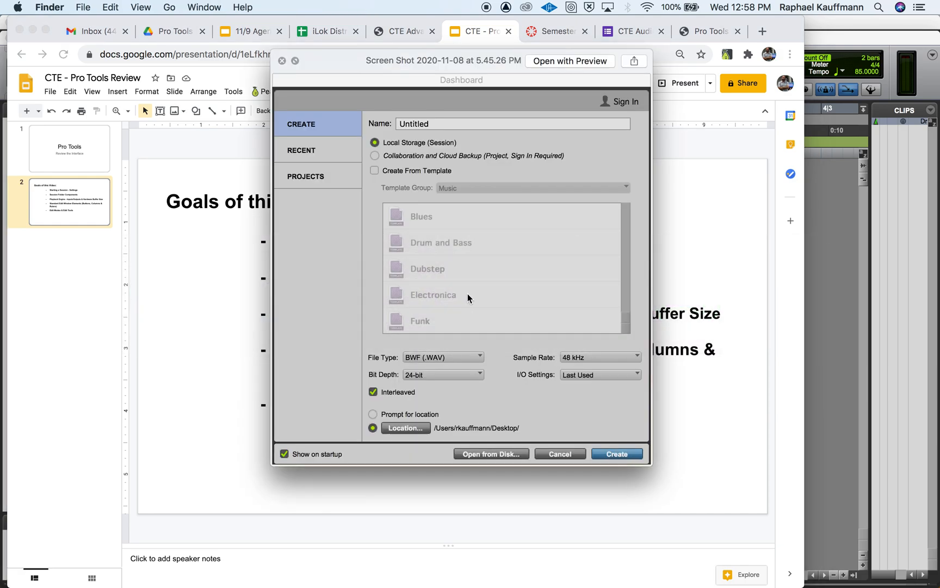
{"action": "left_click", "coordinate": [196, 444]}
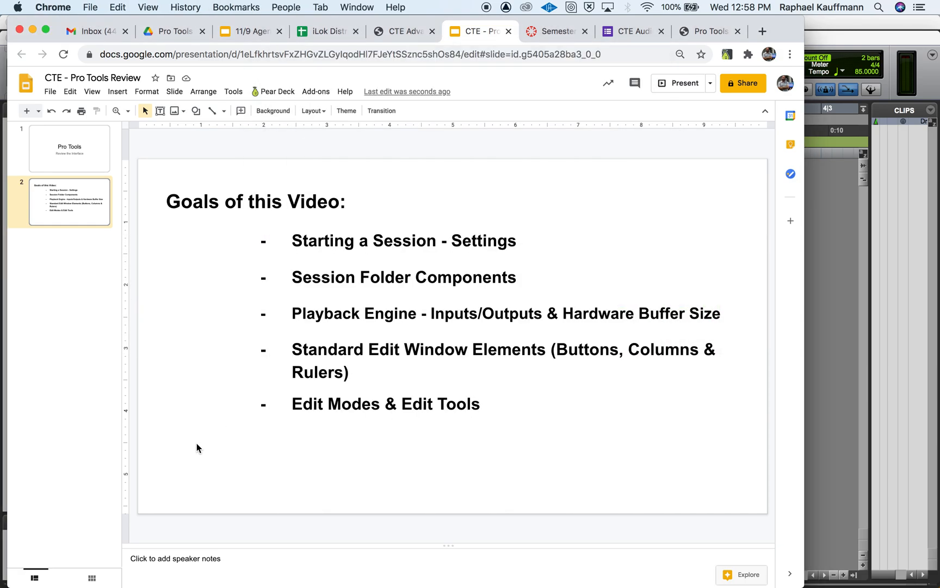
{"action": "key", "text": "super+h"}
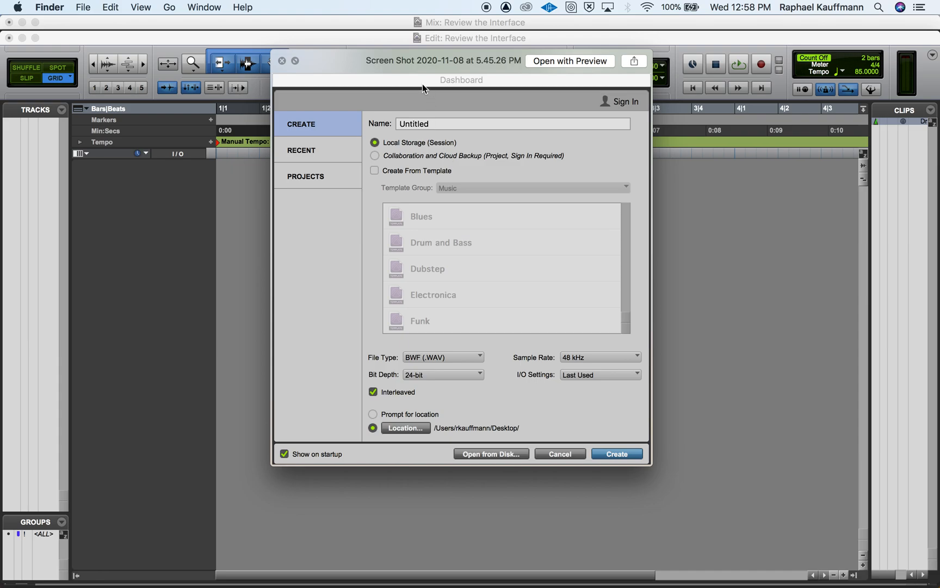
- Examine the session name, storage and file type settings in the Dashboard screenshot, and close the preview
{"action": "left_click", "coordinate": [397, 121]}
{"action": "left_click", "coordinate": [395, 143]}
{"action": "left_click", "coordinate": [397, 145]}
{"action": "left_click", "coordinate": [414, 142]}
{"action": "left_click", "coordinate": [408, 351]}
{"action": "left_click", "coordinate": [281, 61]}
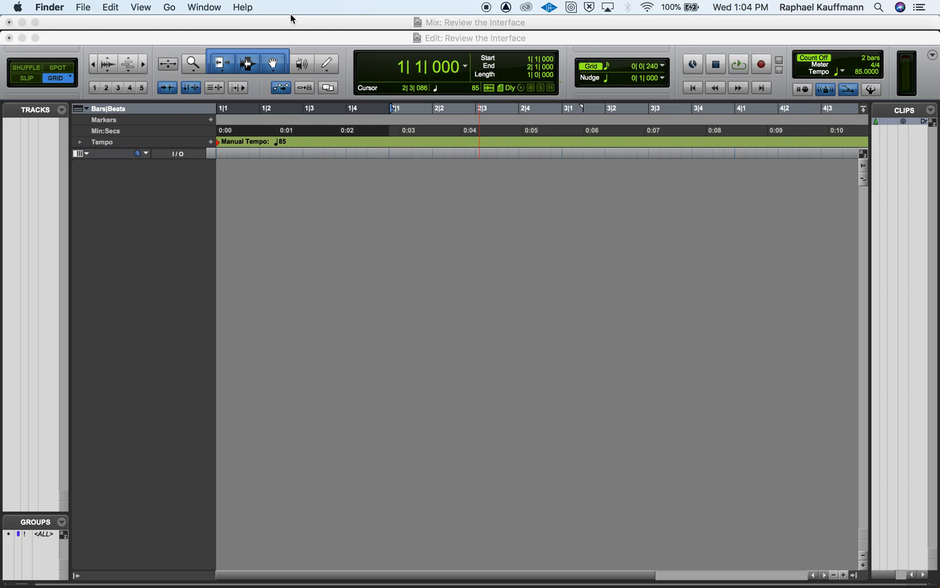
- Bring the Pro Tools Edit window forward and hide Pro Tools to expose the desktop
{"action": "left_click", "coordinate": [295, 36]}
{"action": "left_click", "coordinate": [302, 164]}
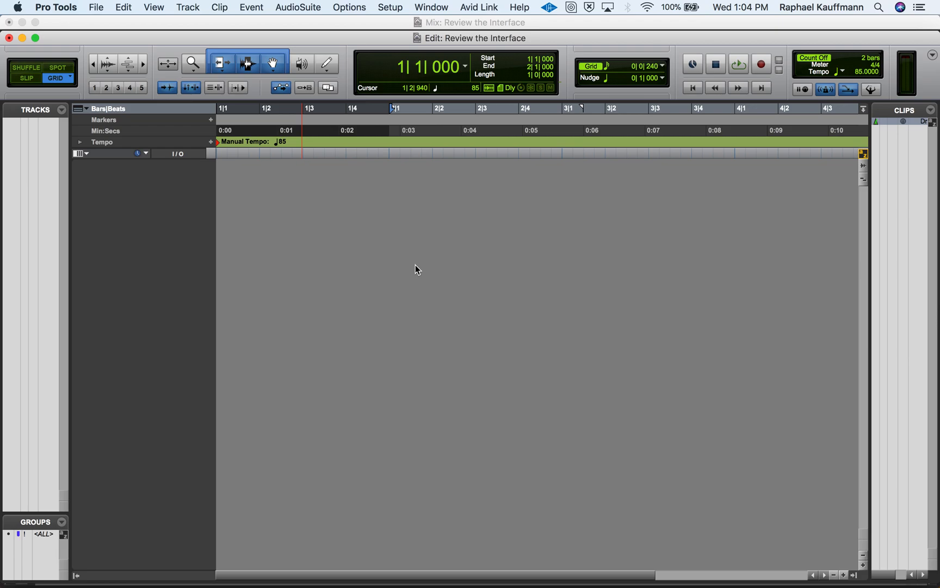
{"action": "key", "text": "super+Tab"}
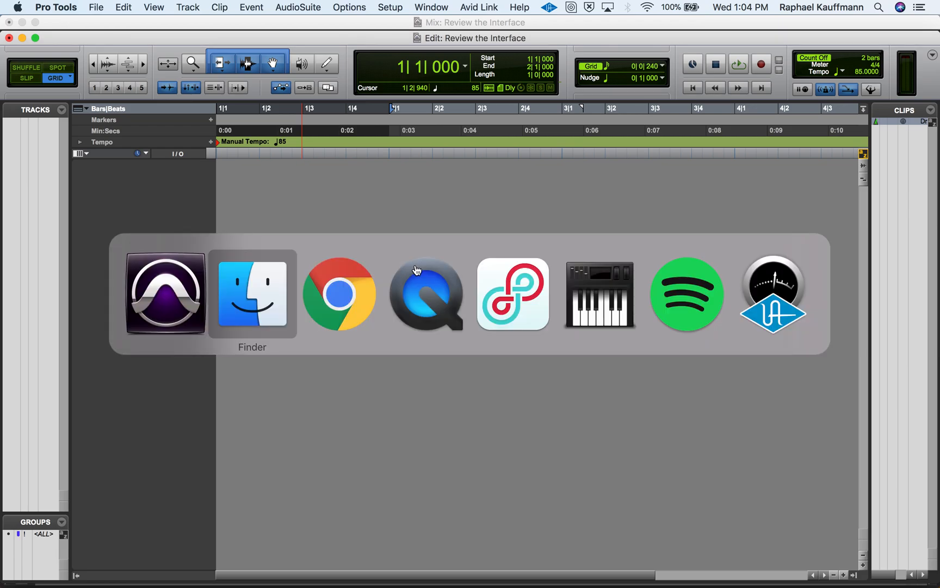
{"action": "left_click", "coordinate": [415, 267]}
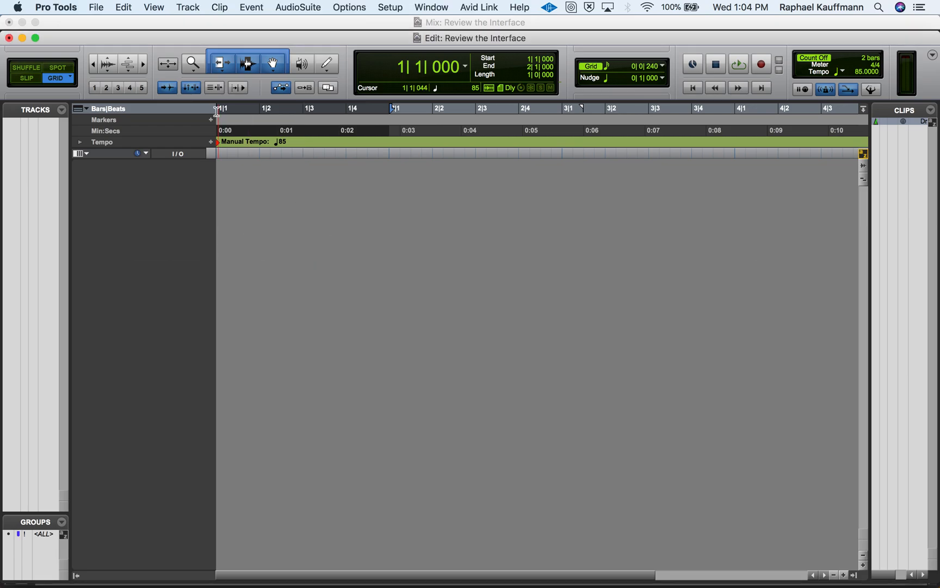
{"action": "left_click", "coordinate": [104, 5]}
{"action": "mouse_move", "coordinate": [61, 4]}
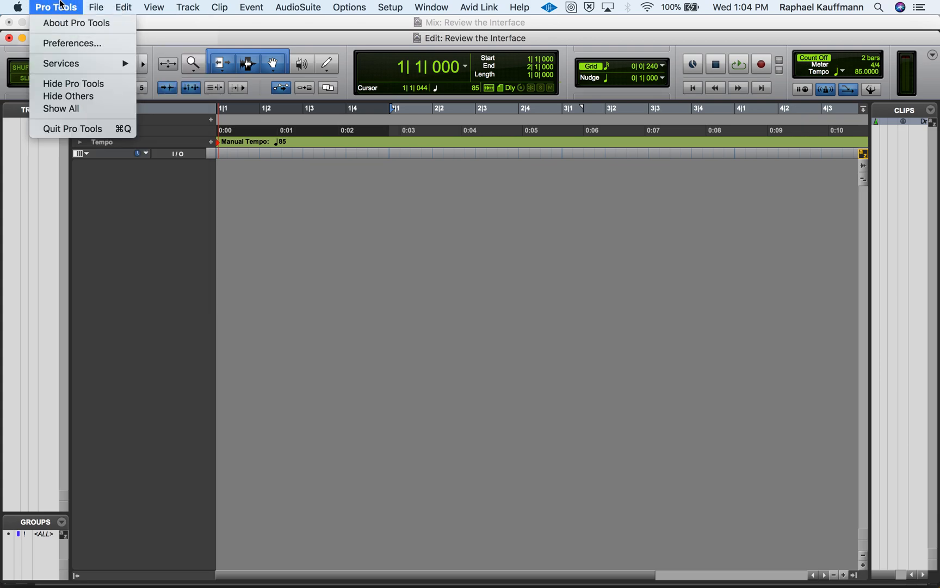
{"action": "left_click", "coordinate": [62, 82]}
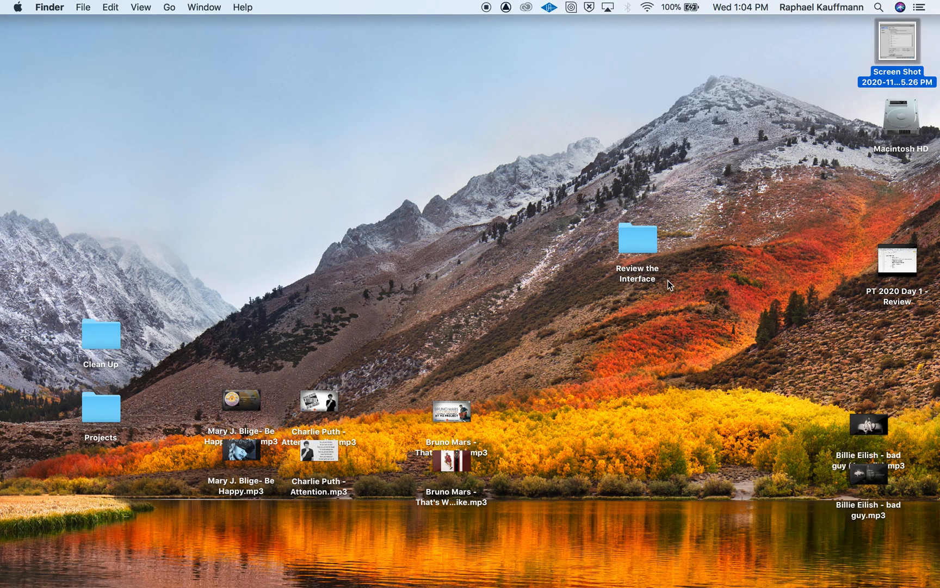
- Move the "Review the Interface" folder beside the other icons on the desktop and inspect its Audio Files and Session File Backups folders
{"action": "left_click_drag", "start_coordinate": [640, 250], "coordinate": [801, 208]}
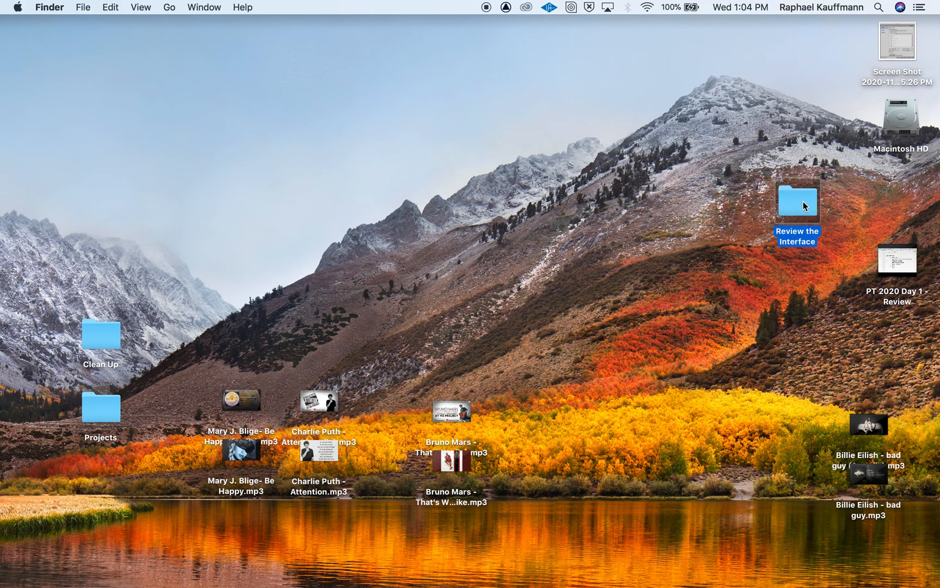
{"action": "double_click", "coordinate": [803, 201]}
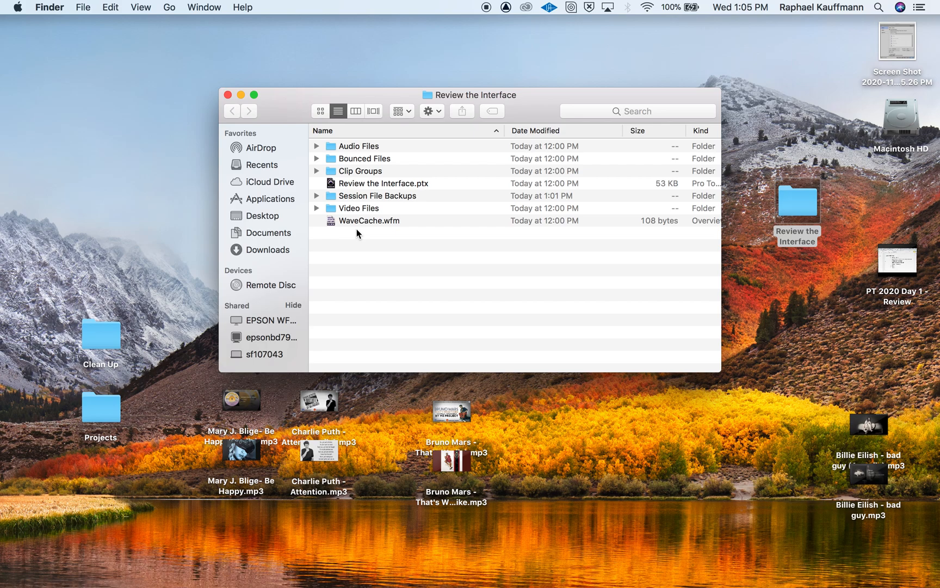
{"action": "left_click", "coordinate": [318, 150]}
{"action": "left_click", "coordinate": [317, 148]}
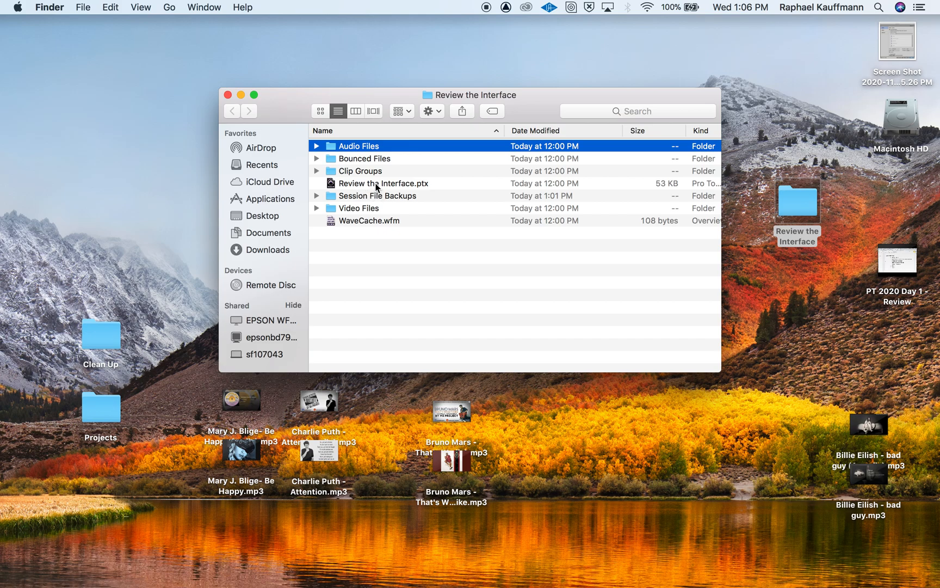
{"action": "left_click", "coordinate": [316, 196]}
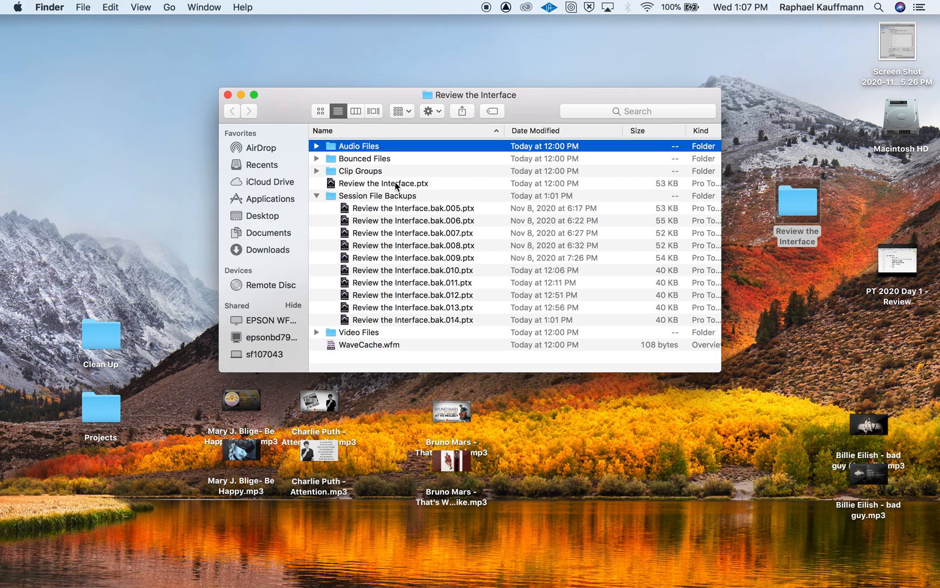
{"action": "left_click", "coordinate": [317, 195]}
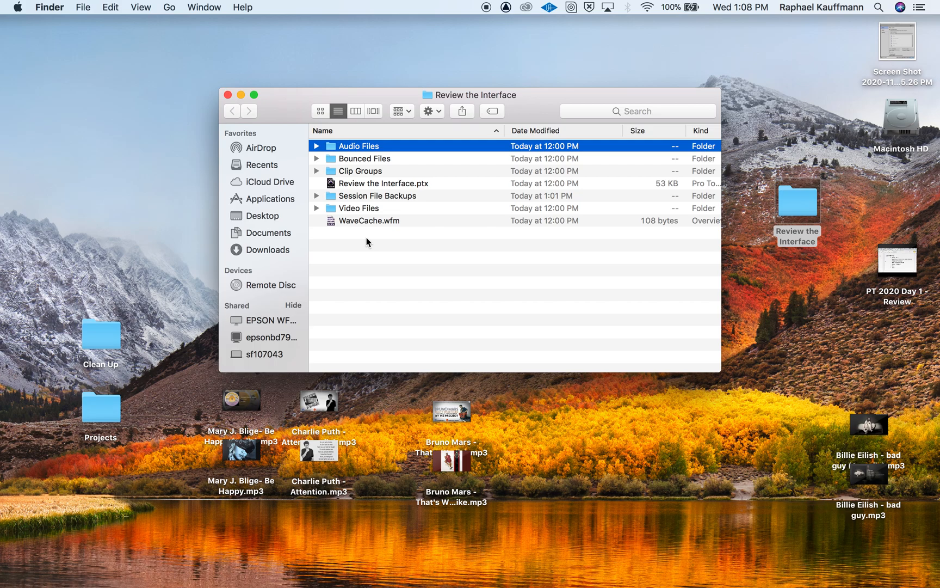
{"action": "left_click", "coordinate": [227, 94]}
{"action": "left_click", "coordinate": [799, 220]}
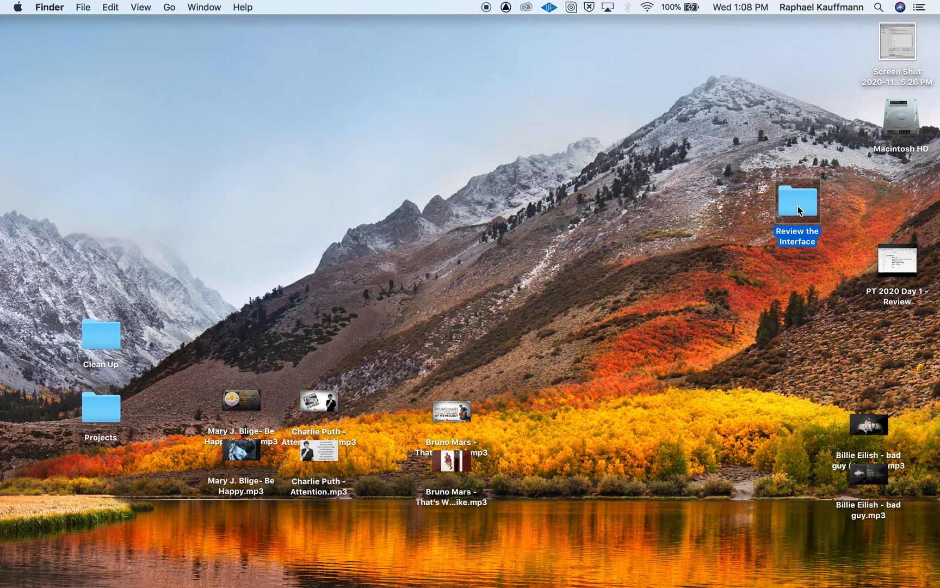
- Switch to Pro Tools, enable the Conductor, and add a 120 BPM tempo change at 1|1|000
{"action": "key", "text": "super+Tab"}
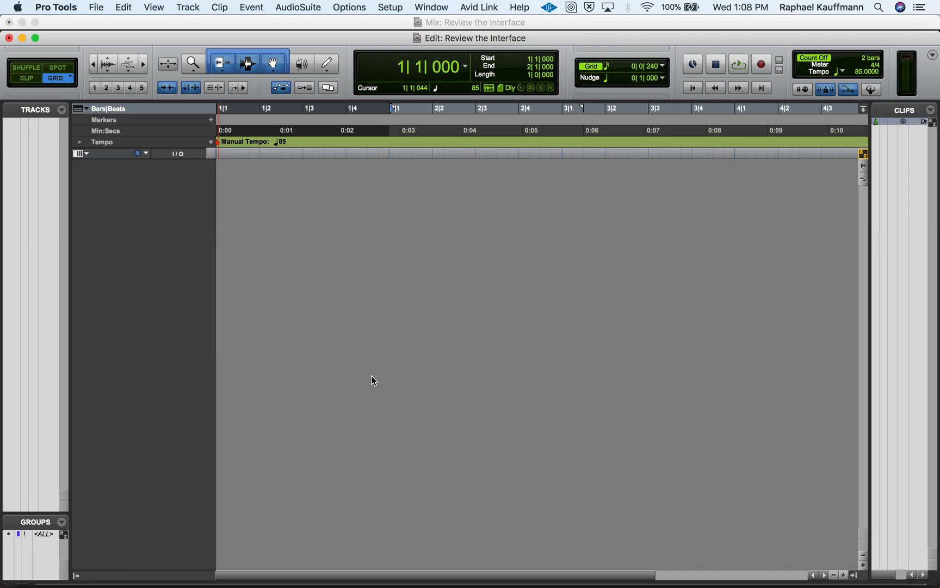
{"action": "left_click", "coordinate": [870, 89]}
{"action": "left_click", "coordinate": [210, 142]}
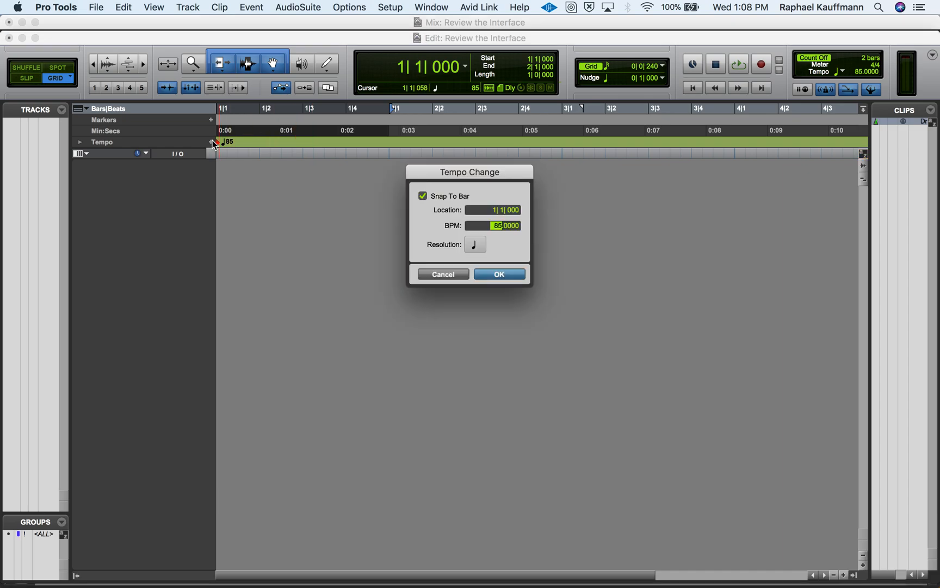
{"action": "type", "text": "120"}
{"action": "key", "text": "Return"}
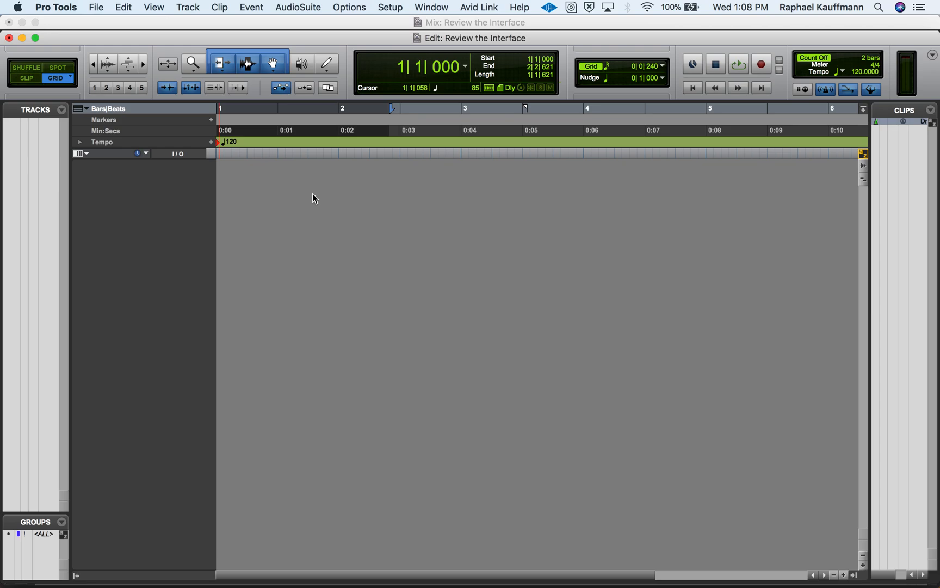
- Create a click track in the session
{"action": "left_click", "coordinate": [320, 130]}
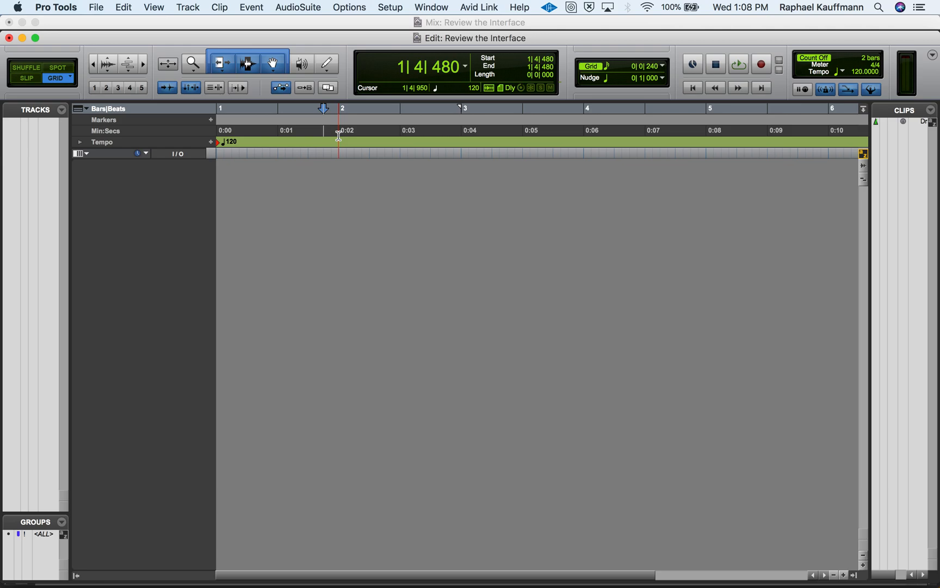
{"action": "left_click", "coordinate": [192, 6]}
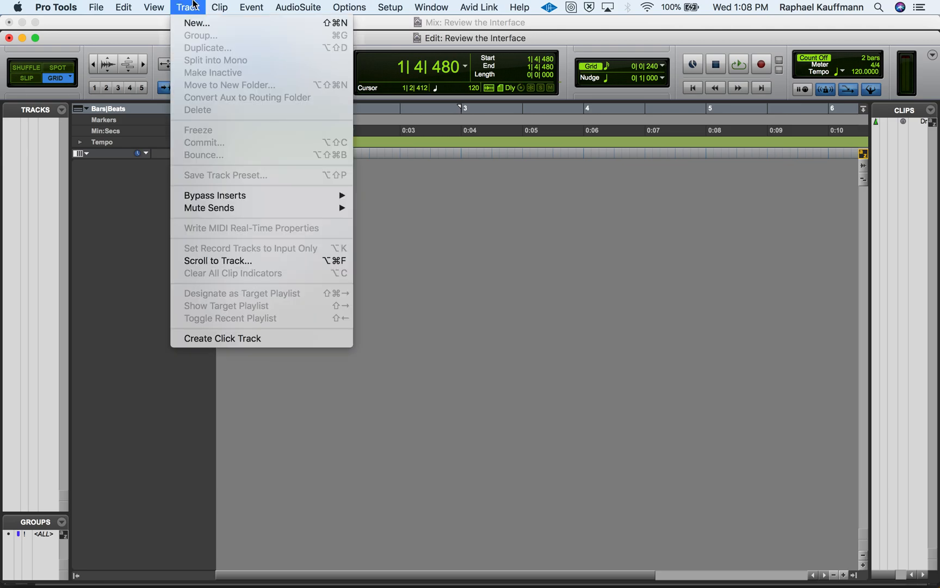
{"action": "left_click", "coordinate": [201, 338]}
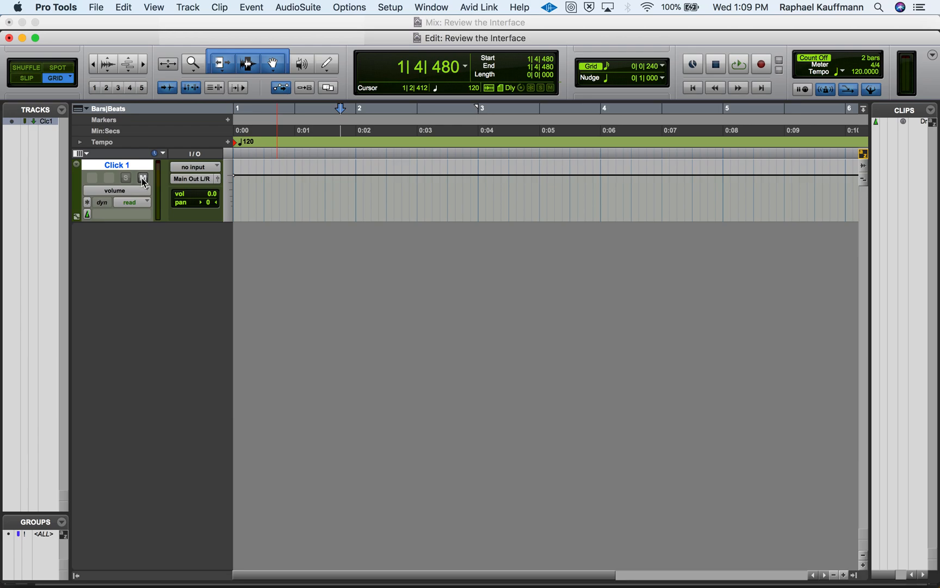
- Assign Output 6-7 (Stereo) to the click track as an additional output alongside Main Out L/R
{"action": "left_click", "coordinate": [193, 178]}
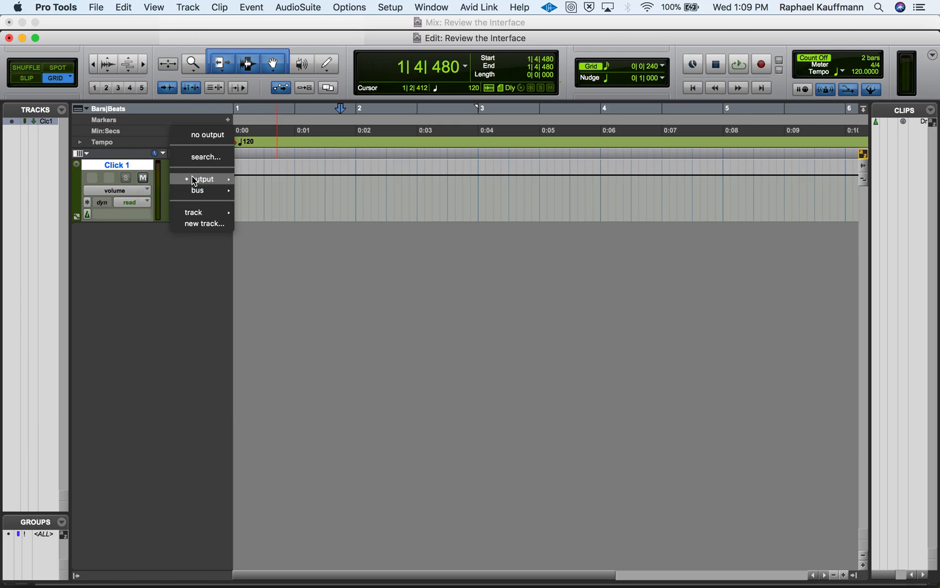
{"action": "mouse_move", "coordinate": [204, 173]}
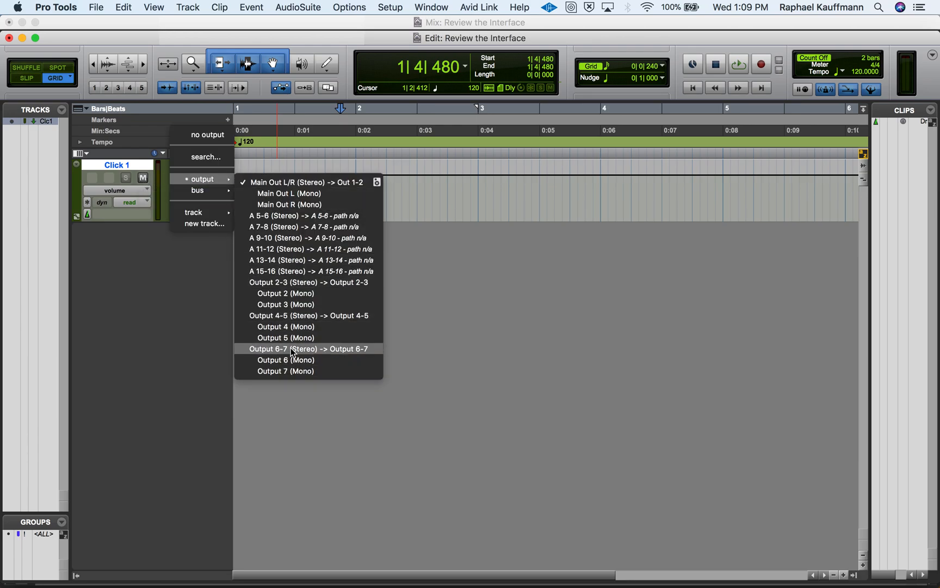
{"action": "left_click", "coordinate": [427, 379]}
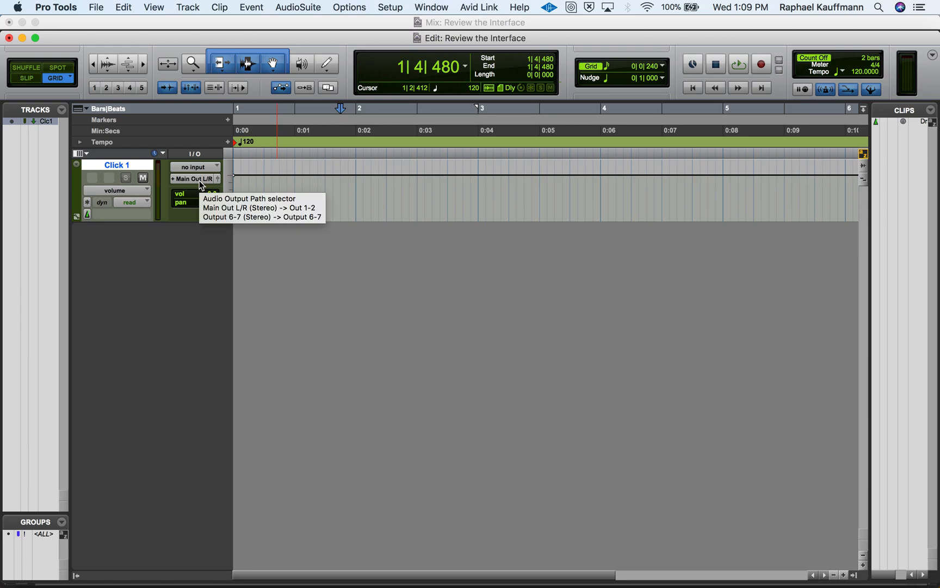
- Play the session briefly to hear the click, and return to the start at 1|1|000
{"action": "key", "text": "space"}
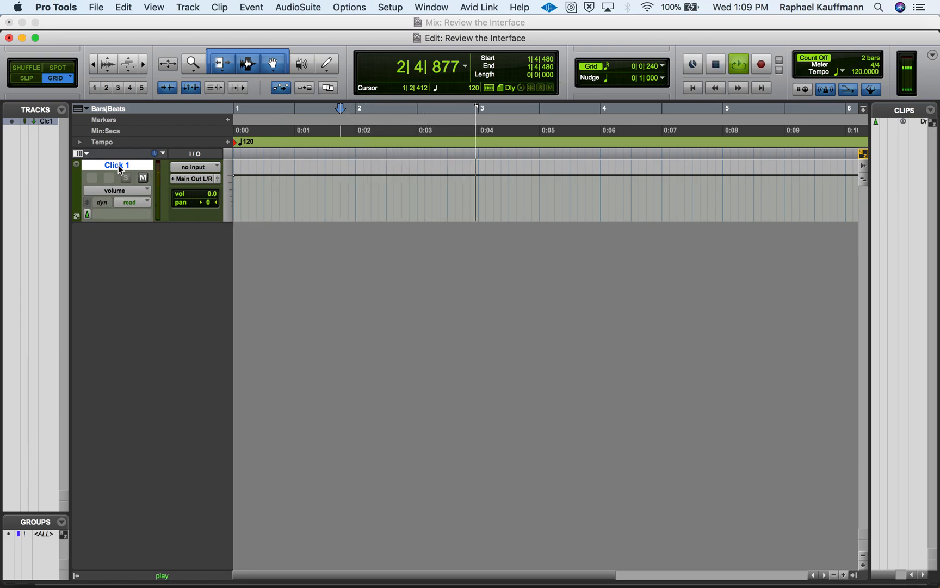
{"action": "key", "text": "space"}
{"action": "key", "text": "Return"}
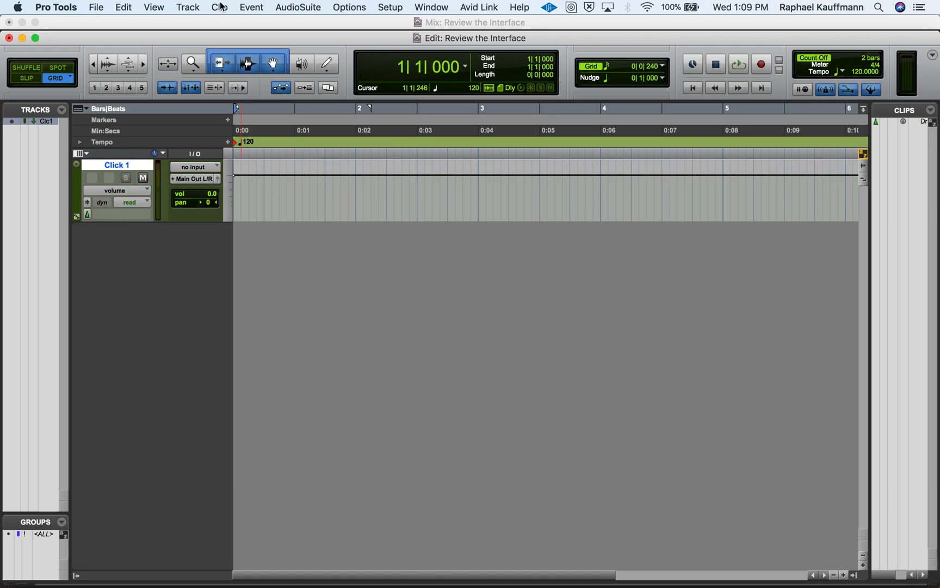
- Open the new-tracks setup and define one stereo Instrument Track named "Drums"
{"action": "left_click", "coordinate": [202, 7]}
{"action": "left_click", "coordinate": [204, 23]}
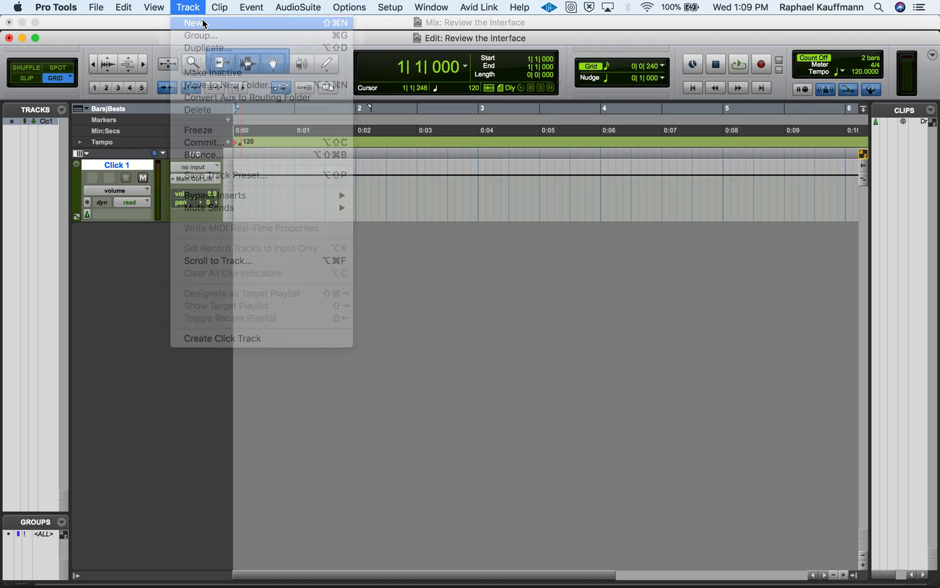
{"action": "left_click", "coordinate": [328, 217]}
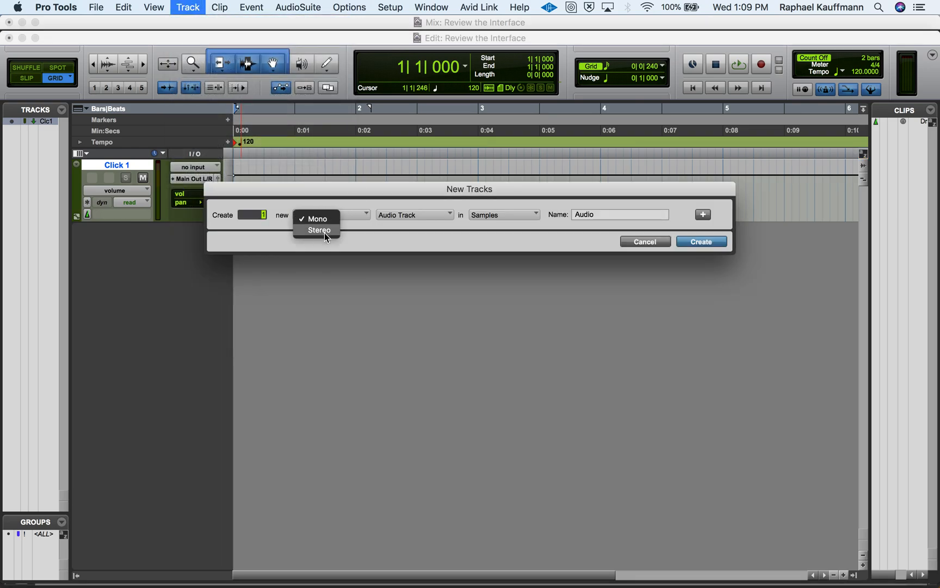
{"action": "left_click", "coordinate": [326, 235]}
{"action": "left_click", "coordinate": [390, 217]}
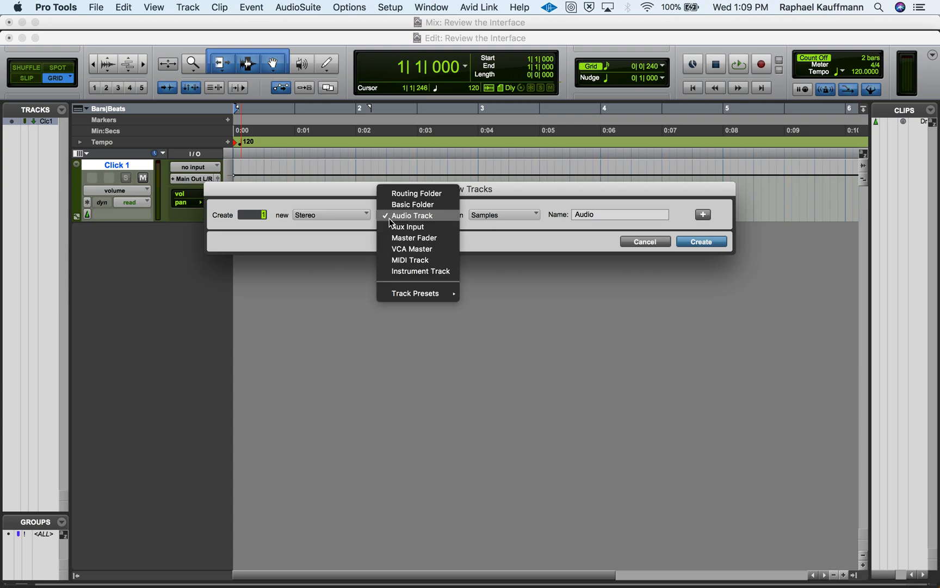
{"action": "left_click", "coordinate": [401, 276]}
{"action": "key", "text": "Tab"}
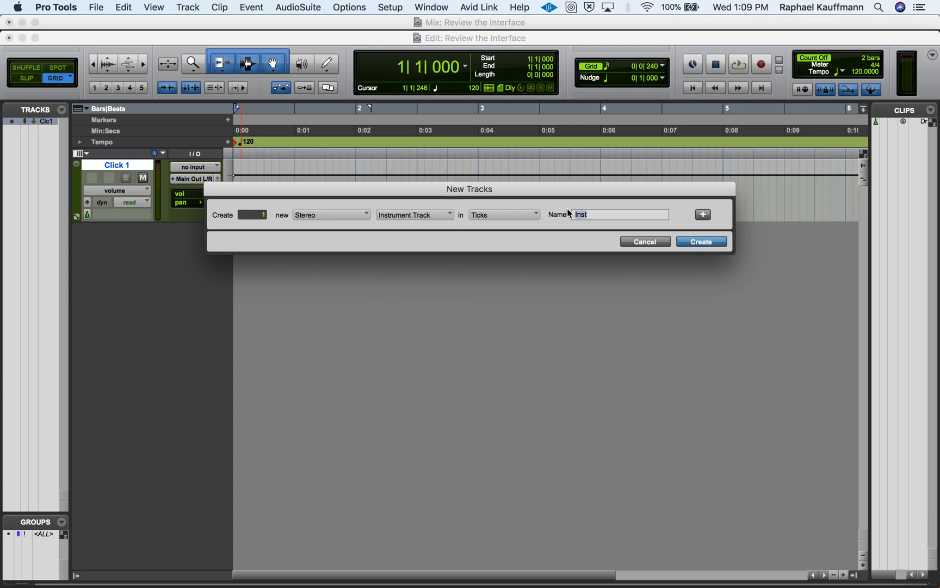
{"action": "type", "text": "Drums"}
- Add a second entry to the new-tracks setup for one stereo Master Fader
{"action": "left_click", "coordinate": [703, 215]}
{"action": "left_click", "coordinate": [332, 237]}
{"action": "left_click", "coordinate": [325, 252]}
{"action": "left_click", "coordinate": [399, 240]}
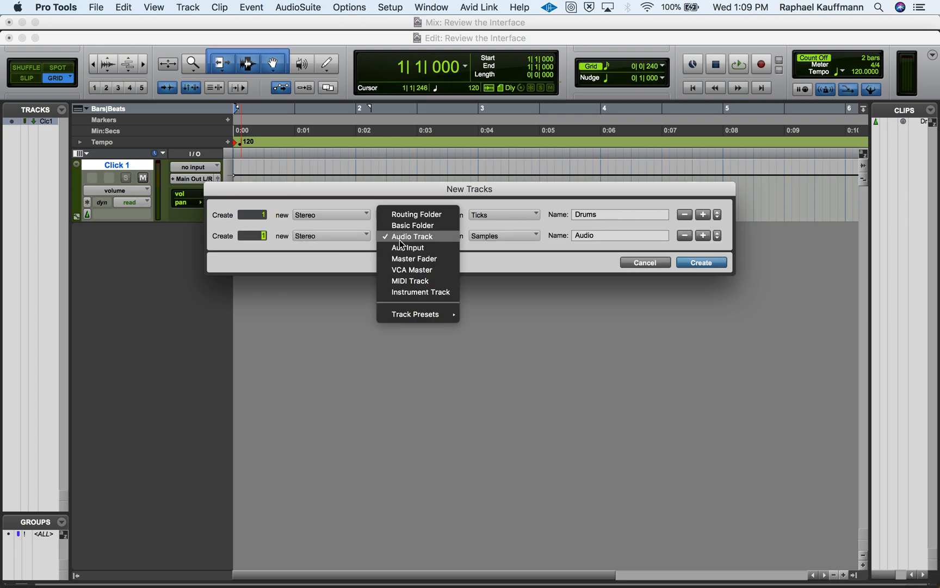
{"action": "left_click", "coordinate": [409, 226]}
{"action": "left_click", "coordinate": [407, 237]}
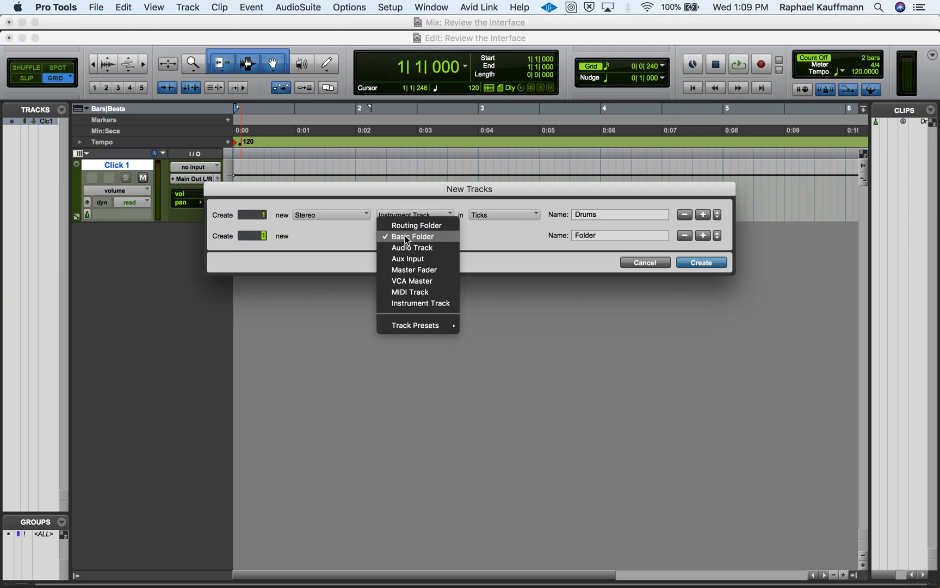
{"action": "left_click", "coordinate": [409, 270]}
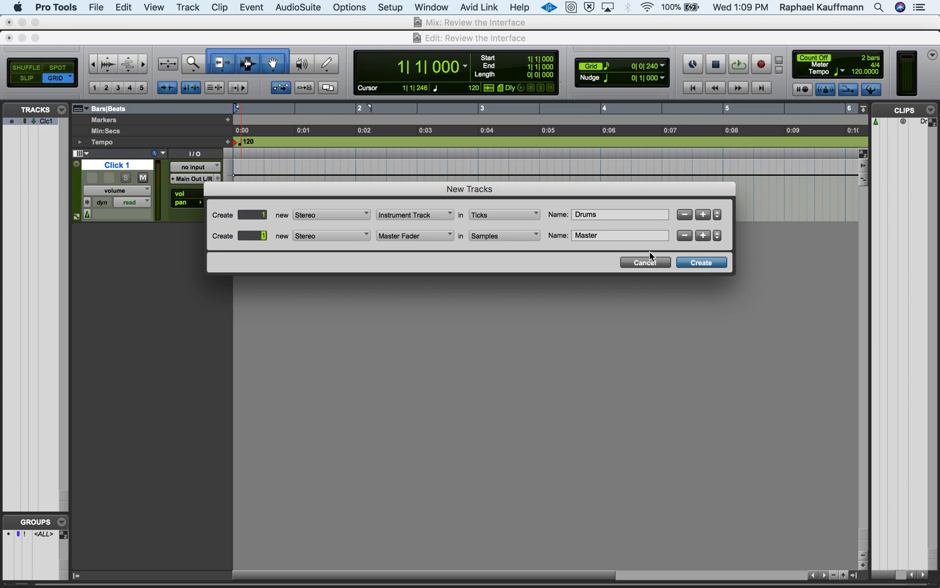
- Create the defined Drums and Master Fader tracks, and add Output 6-7 (Stereo) to the Drums track's outputs alongside Main Out L/R
{"action": "left_click", "coordinate": [697, 263]}
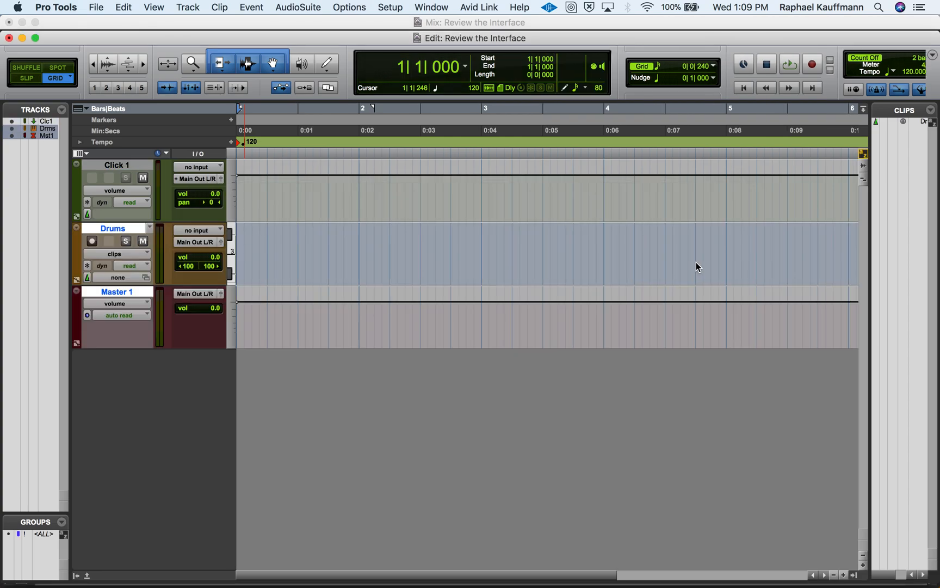
{"action": "left_click", "coordinate": [196, 243]}
{"action": "mouse_move", "coordinate": [197, 243]}
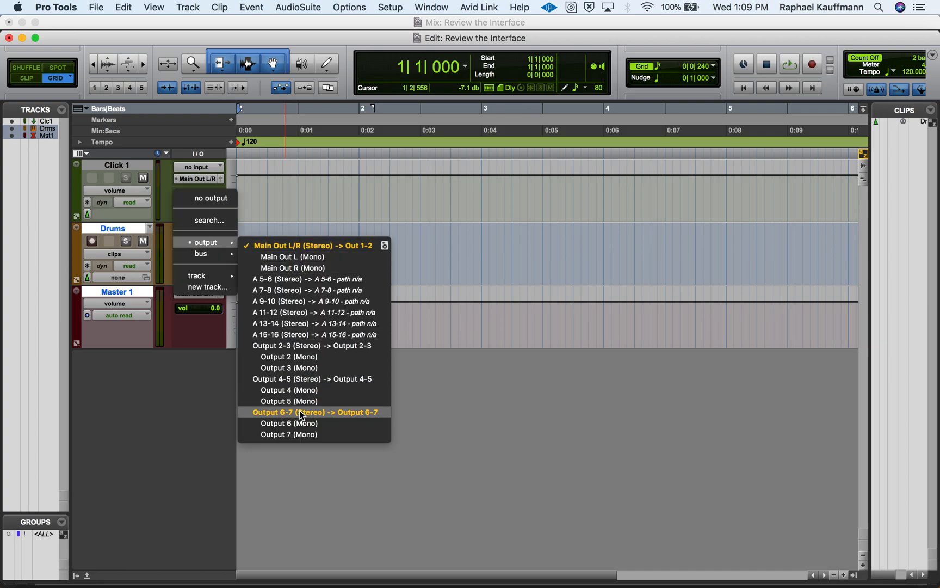
{"action": "left_click", "coordinate": [303, 415]}
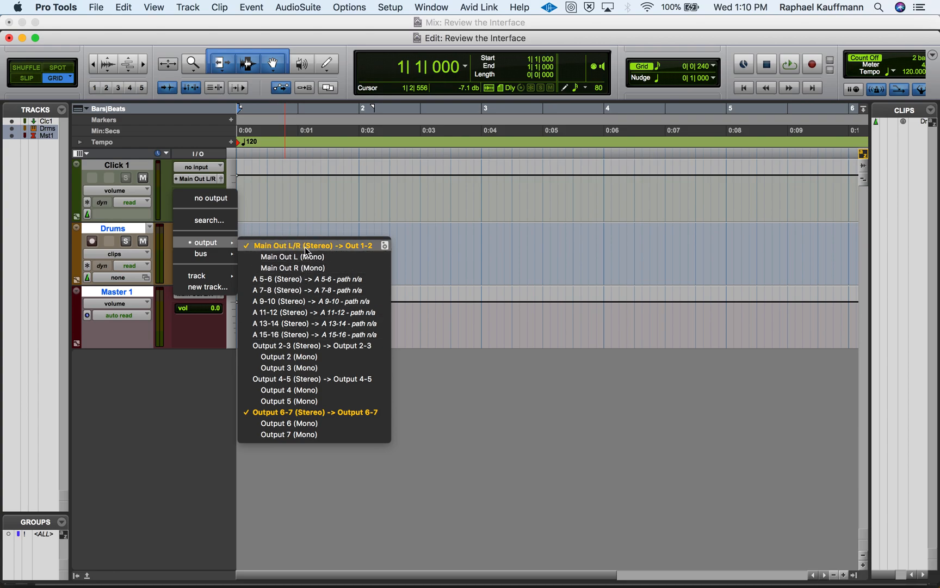
{"action": "left_click", "coordinate": [512, 387]}
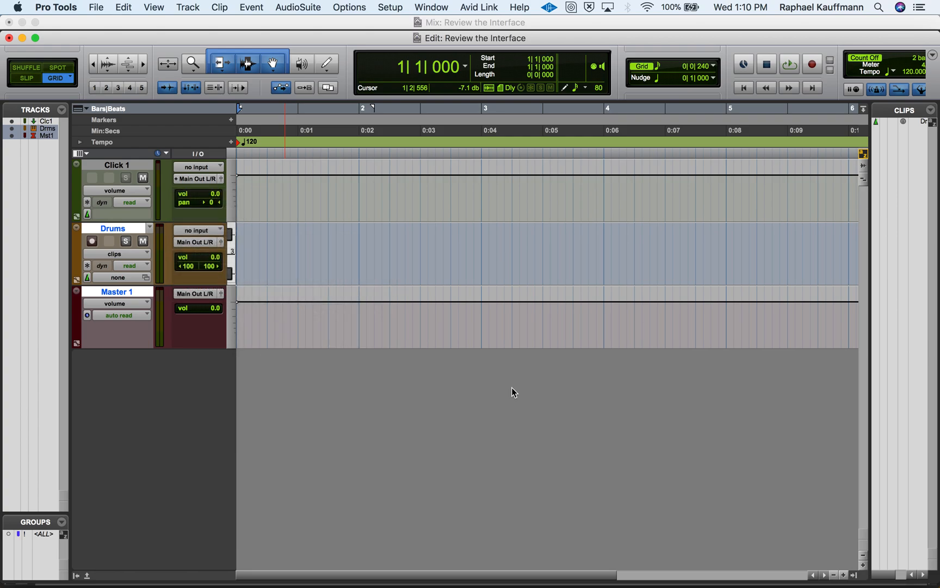
- Review the output paths available to the Master 1 track, and play the session briefly to check the master level
{"action": "left_click", "coordinate": [201, 293]}
{"action": "mouse_move", "coordinate": [203, 294]}
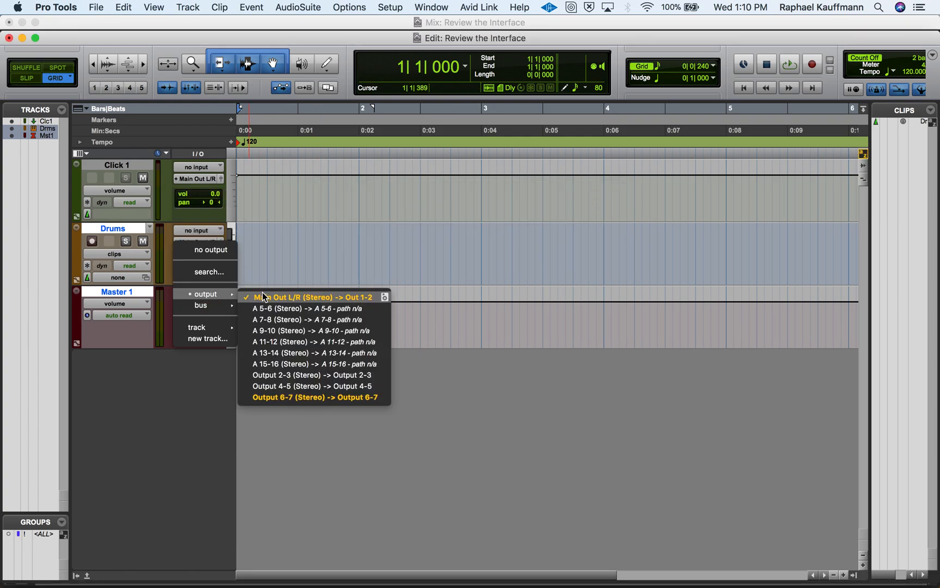
{"action": "left_click", "coordinate": [264, 399]}
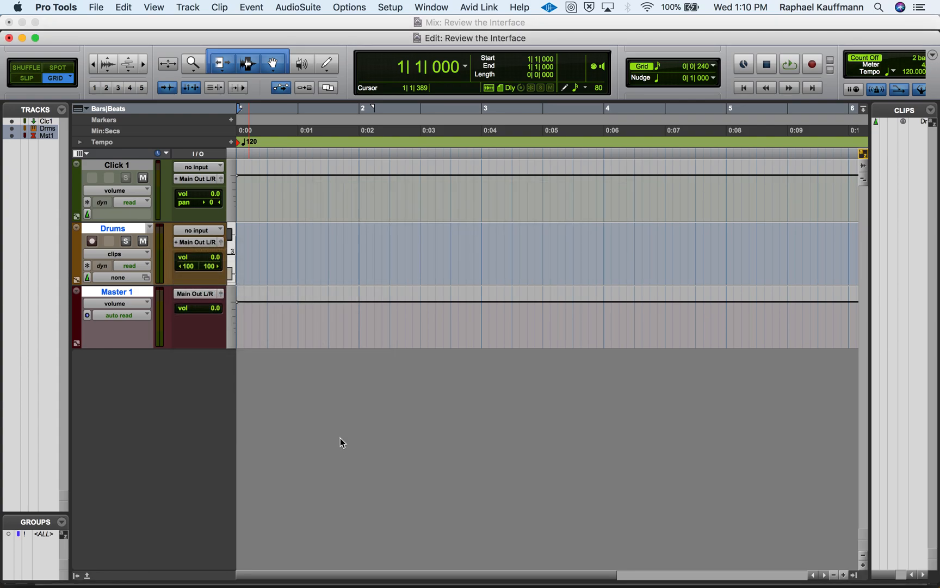
{"action": "key", "text": "space"}
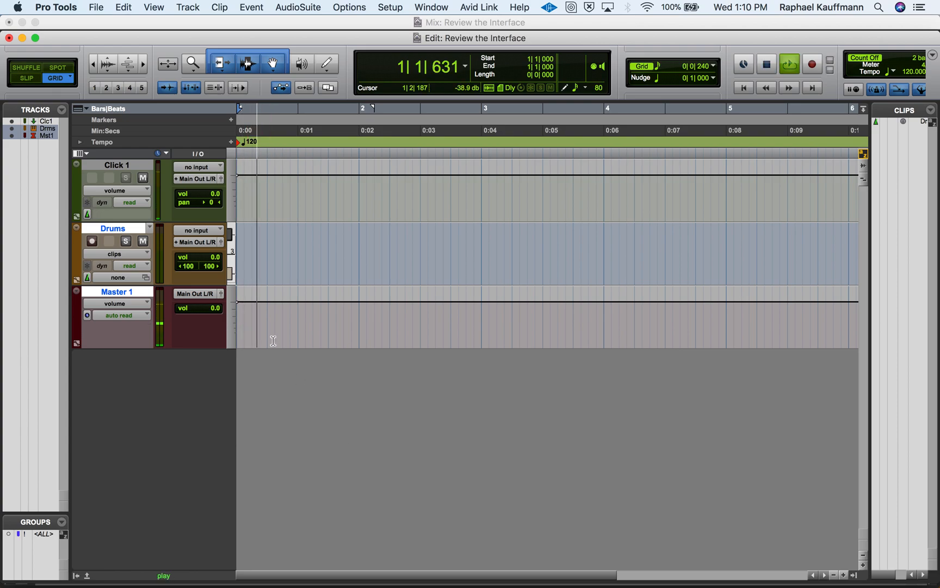
{"action": "key", "text": "space"}
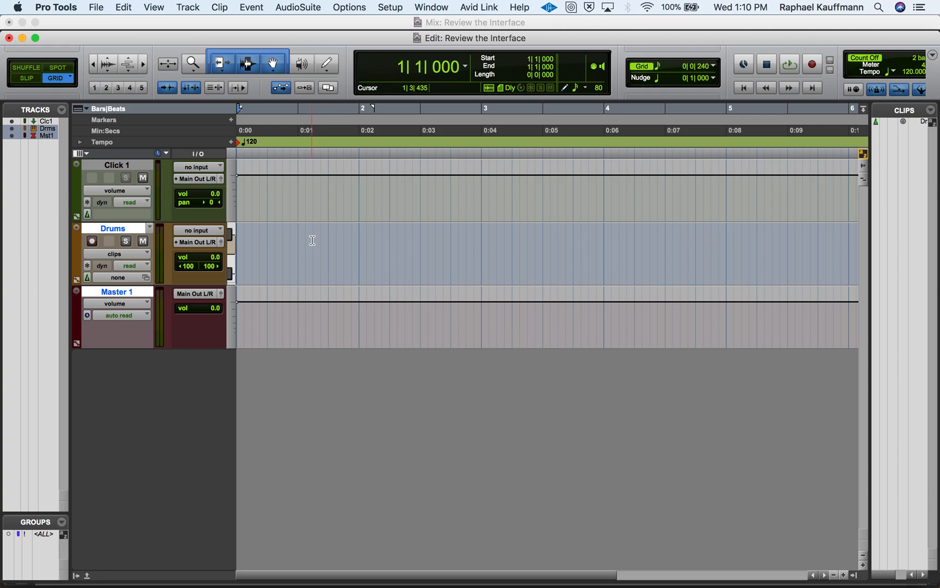
- Review the Playback Engine settings, including the H/W Buffer Size options, and close them with the buffer kept at 512 Samples
{"action": "left_click", "coordinate": [397, 7]}
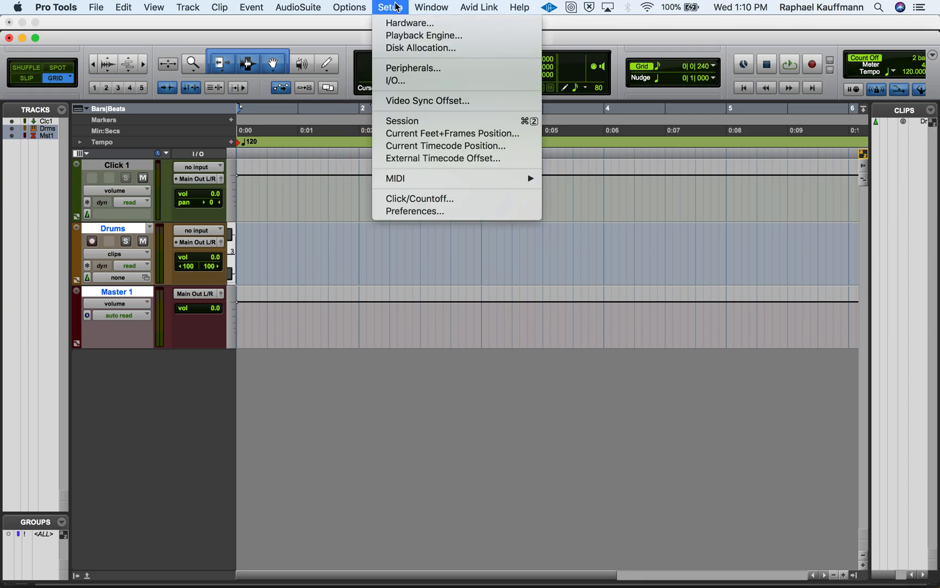
{"action": "left_click", "coordinate": [395, 36]}
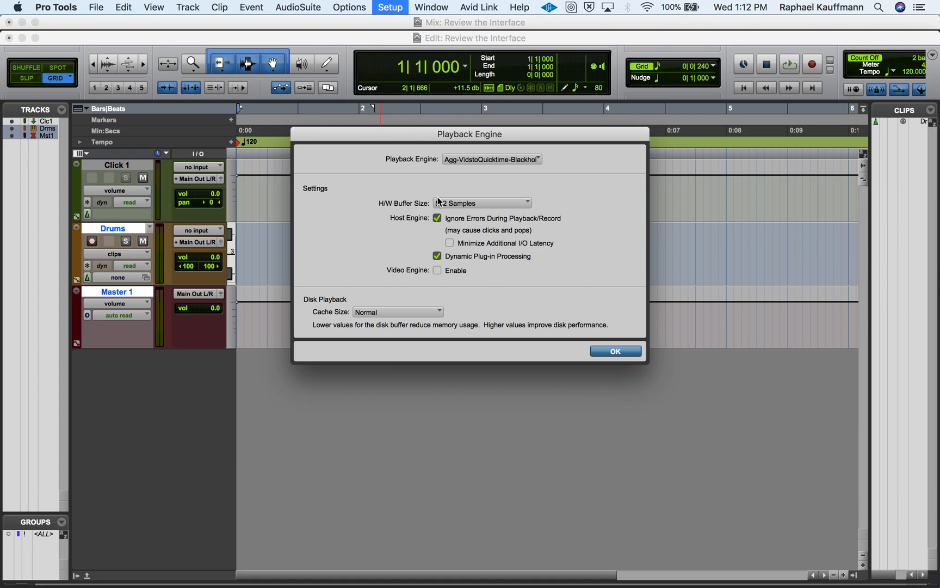
{"action": "left_click", "coordinate": [460, 206]}
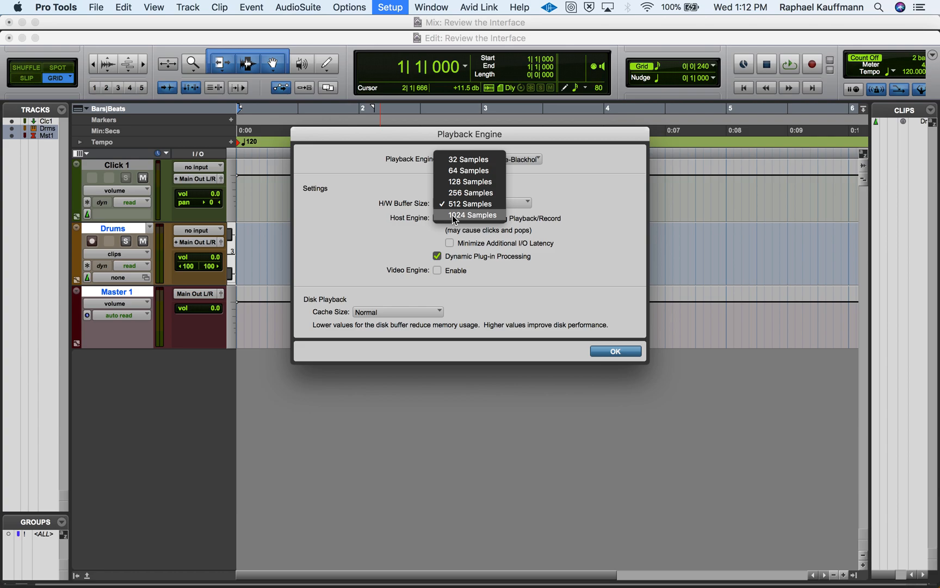
{"action": "left_click", "coordinate": [369, 252]}
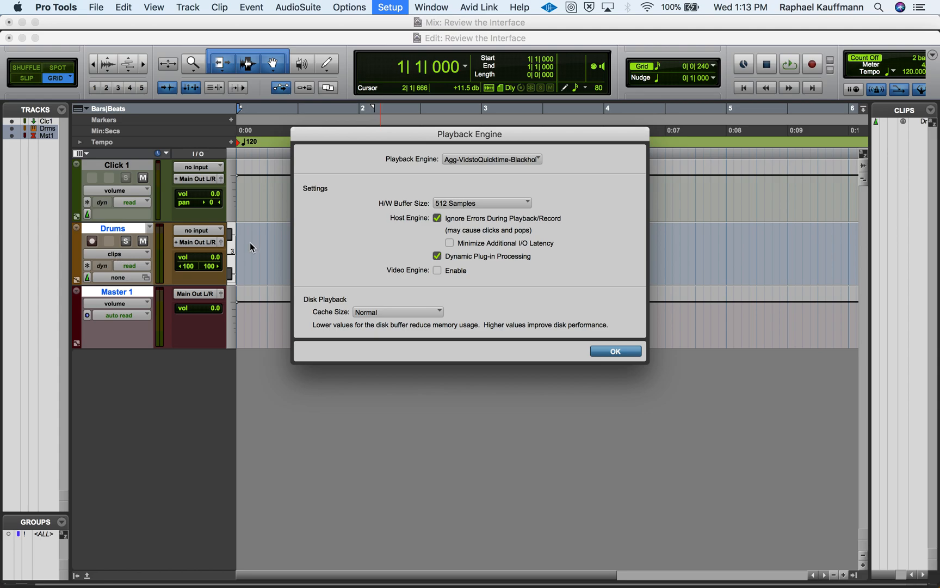
{"action": "left_click", "coordinate": [464, 205]}
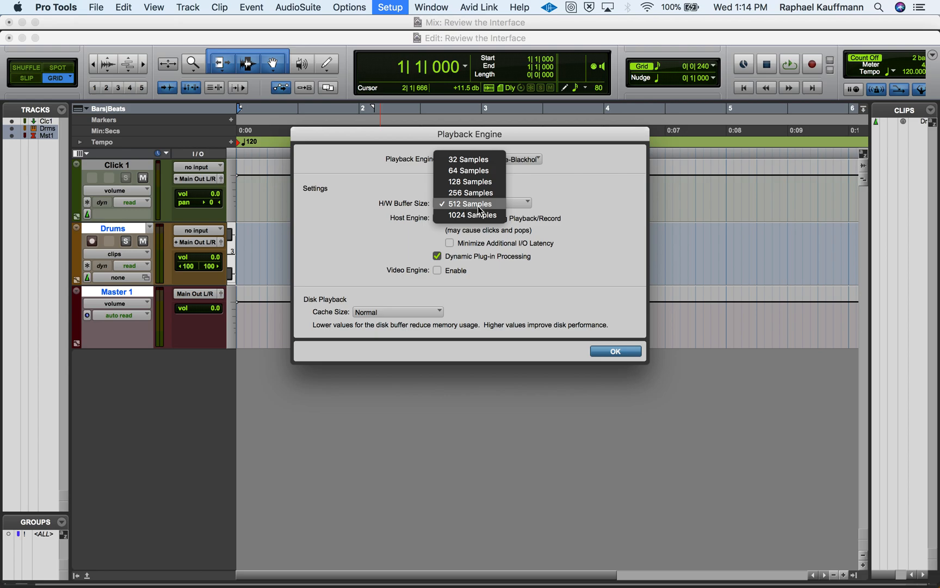
{"action": "left_click", "coordinate": [583, 235]}
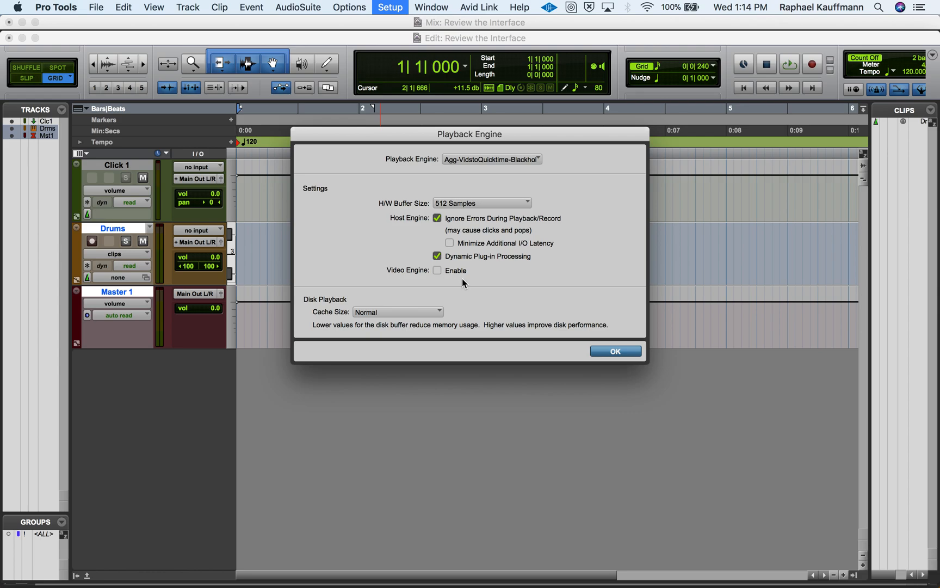
{"action": "left_click", "coordinate": [541, 217]}
{"action": "left_click", "coordinate": [606, 352]}
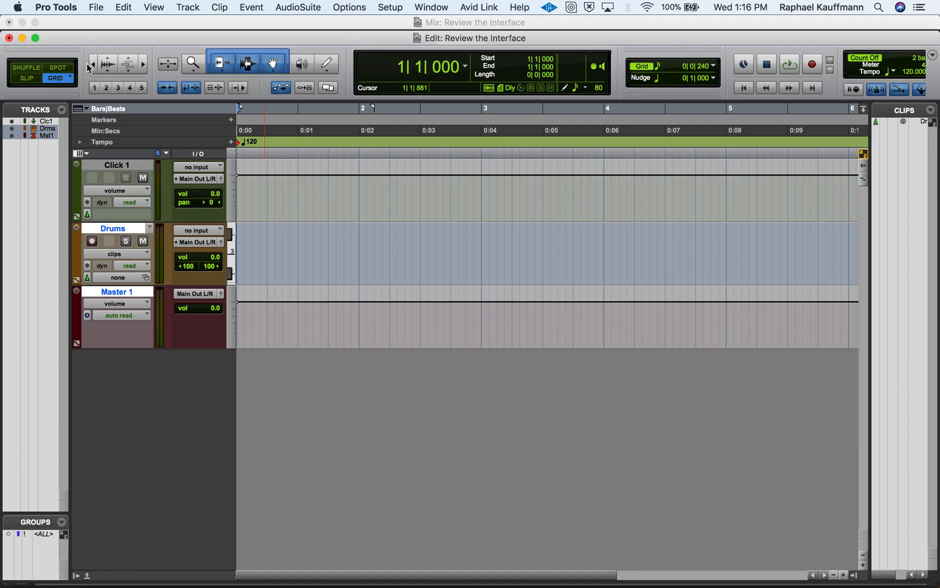
- Show the Comments, Inserts A-E and Instrument columns in the Edit window
{"action": "left_click", "coordinate": [87, 155]}
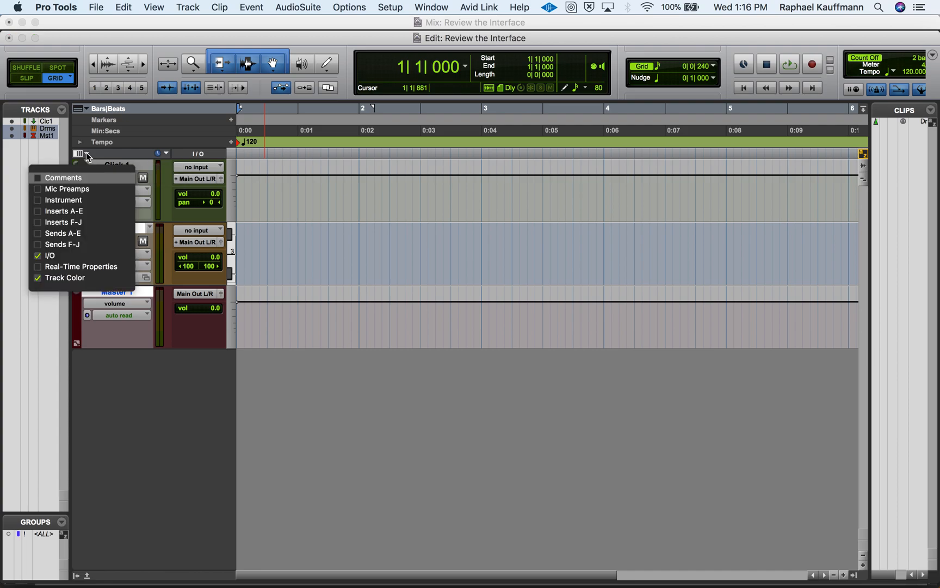
{"action": "left_click", "coordinate": [58, 181]}
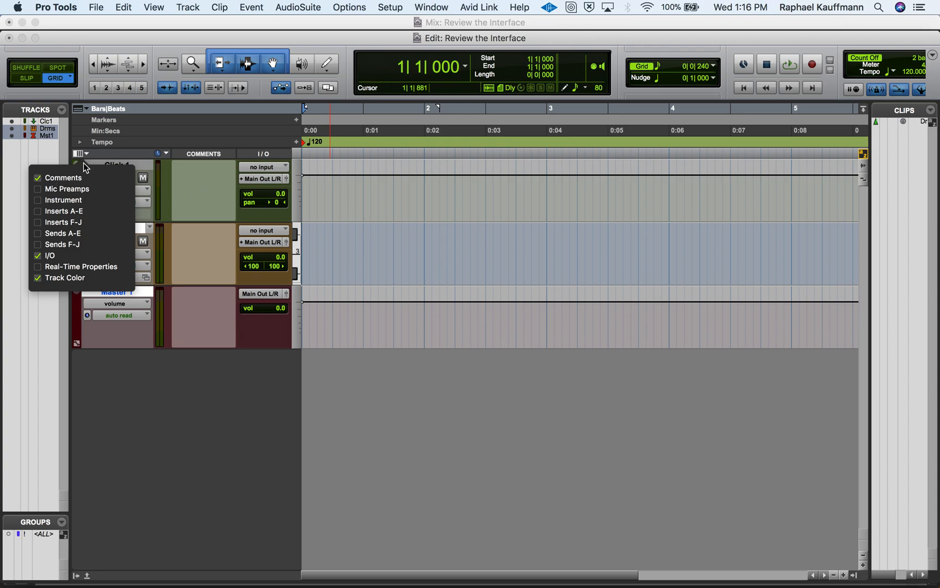
{"action": "left_click", "coordinate": [87, 156]}
{"action": "left_click", "coordinate": [87, 156]}
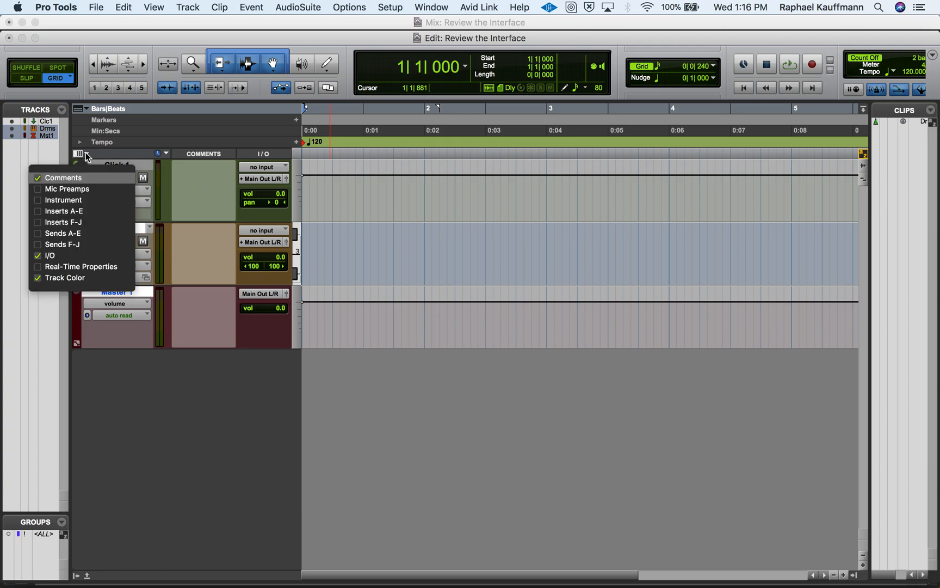
{"action": "left_click", "coordinate": [72, 211]}
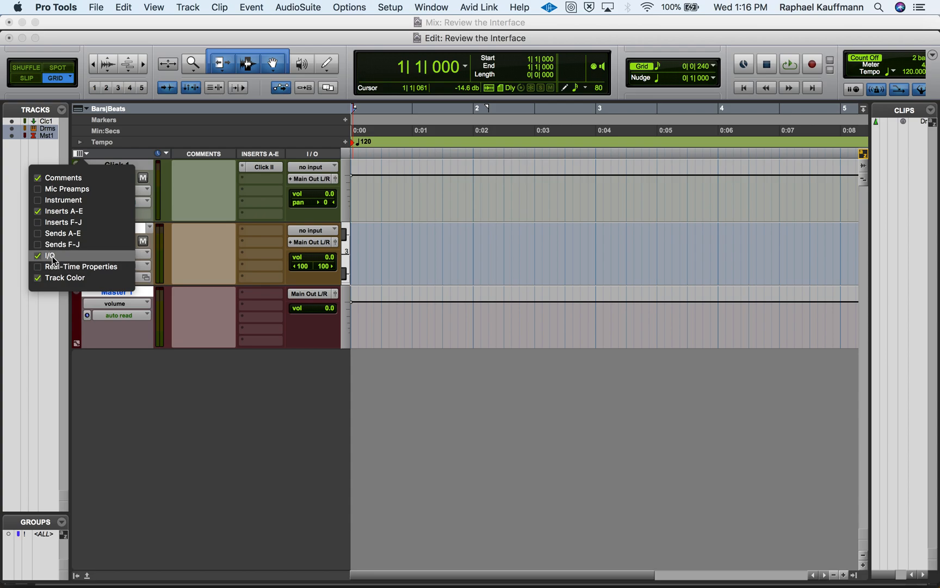
{"action": "left_click", "coordinate": [60, 200]}
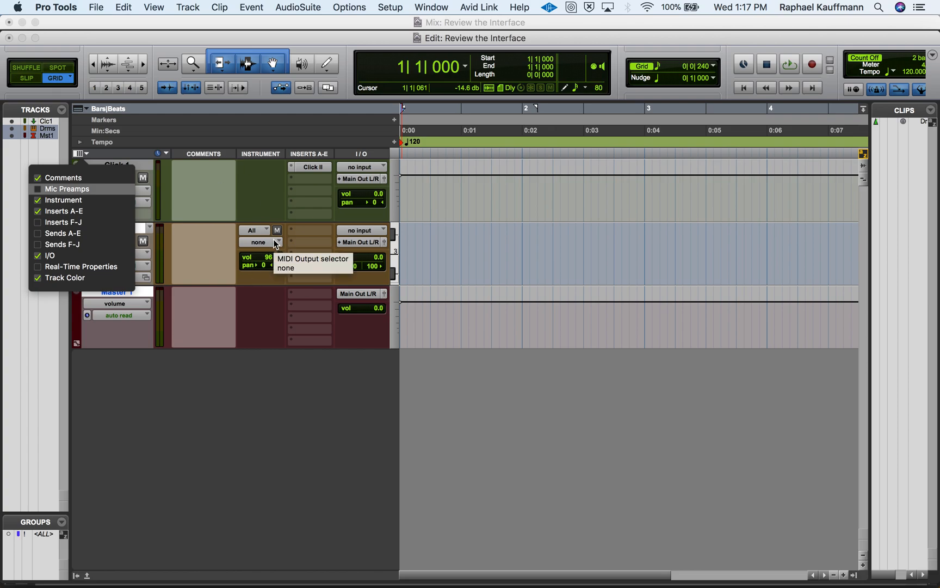
{"action": "left_click", "coordinate": [198, 183]}
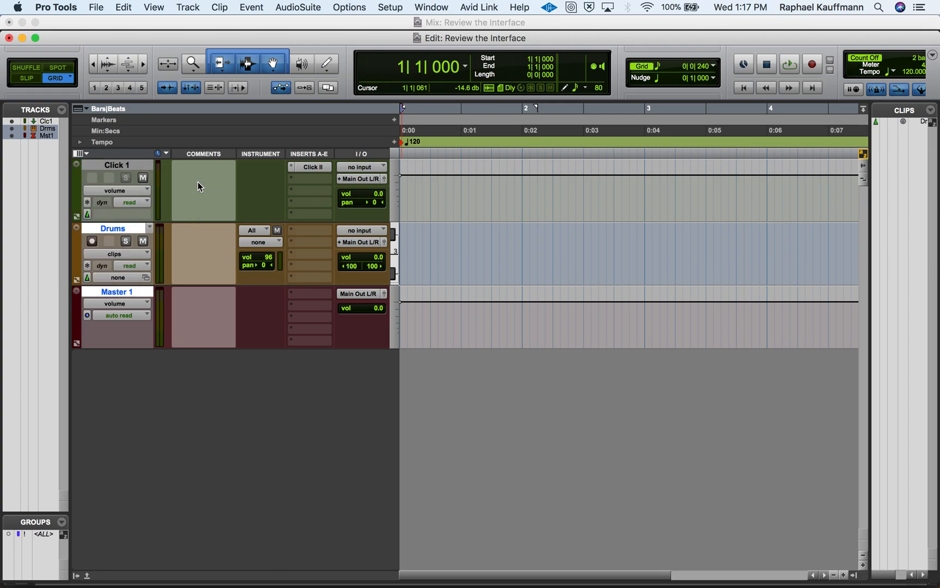
- Enter "Kick - AKG D112" and, on a second line, "UA Channel 50%" as the Drums track's comments
{"action": "left_click", "coordinate": [182, 231]}
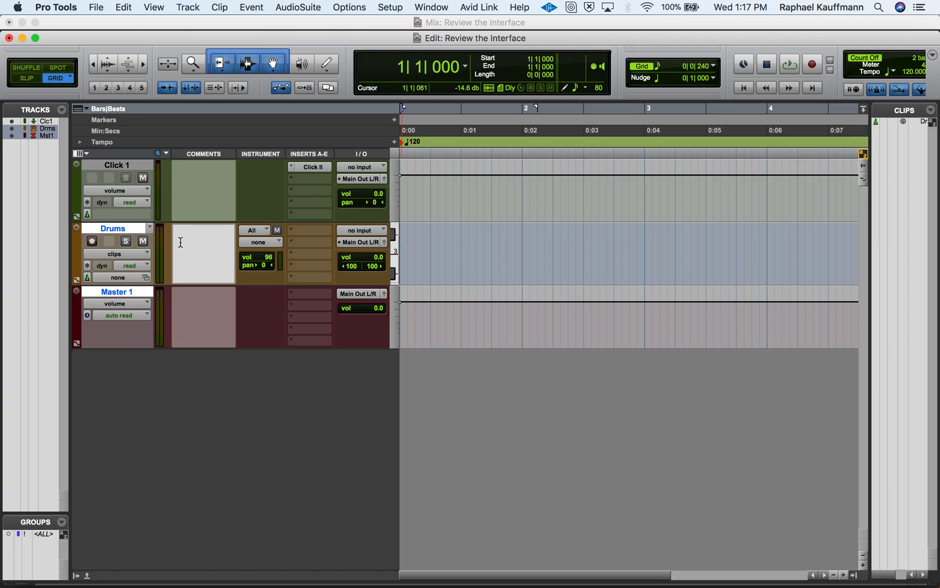
{"action": "type", "text": "Kick - AKG D112"}
{"action": "key", "text": "Return"}
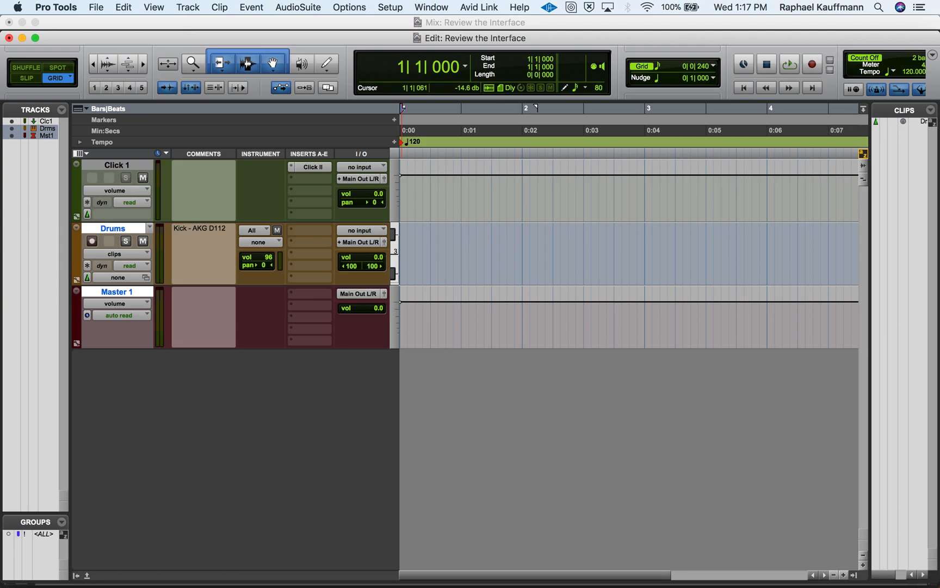
{"action": "left_click", "coordinate": [198, 244]}
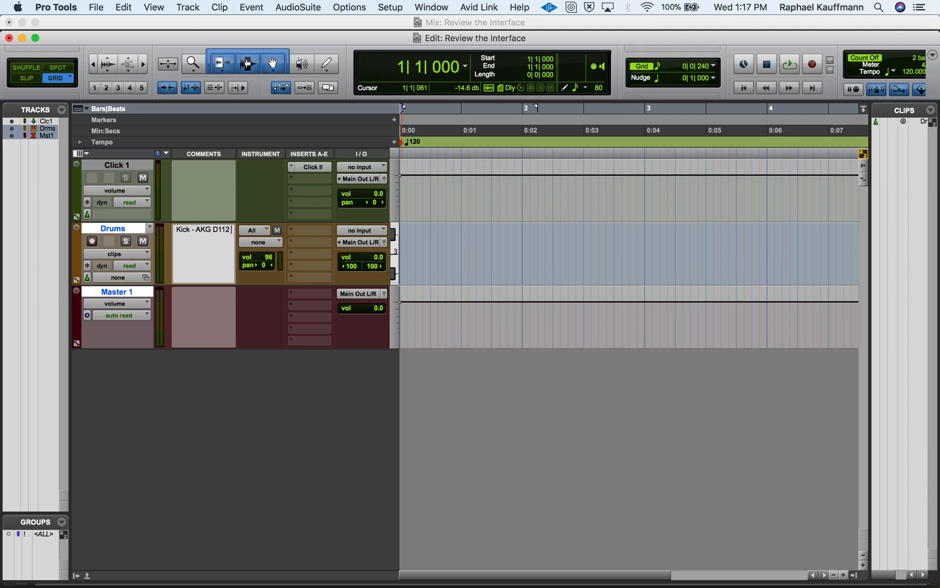
{"action": "type", "text": "UA Channel 50"}
{"action": "type", "text": "%"}
{"action": "left_click", "coordinate": [191, 334]}
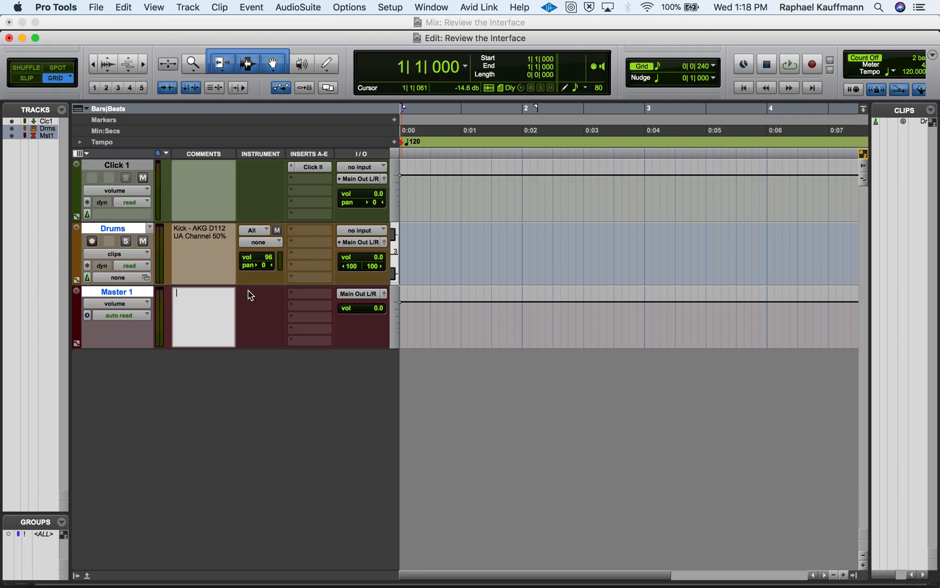
- Hide the Comments and Instrument columns, keeping Inserts A-E and I/O shown in the Edit window
{"action": "left_click", "coordinate": [86, 153]}
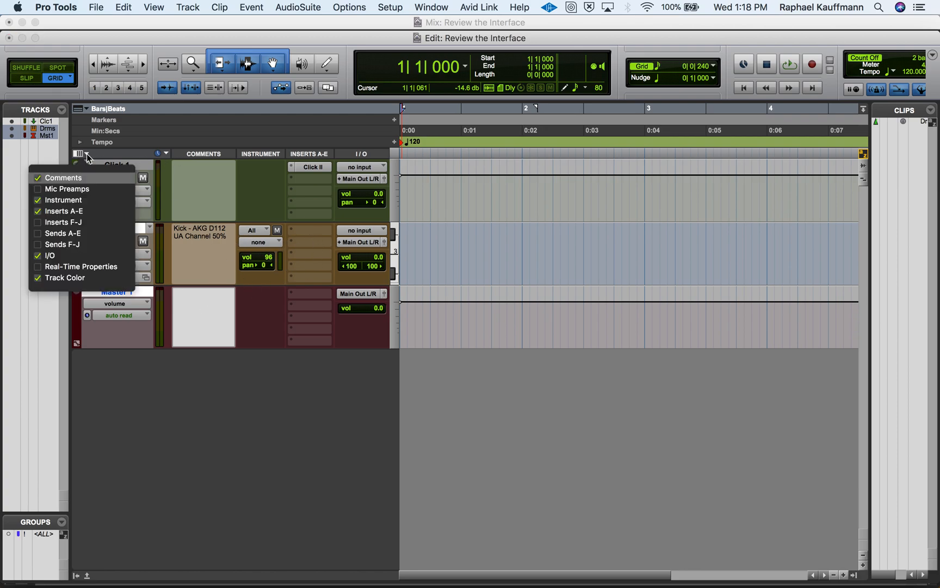
{"action": "left_click", "coordinate": [78, 178]}
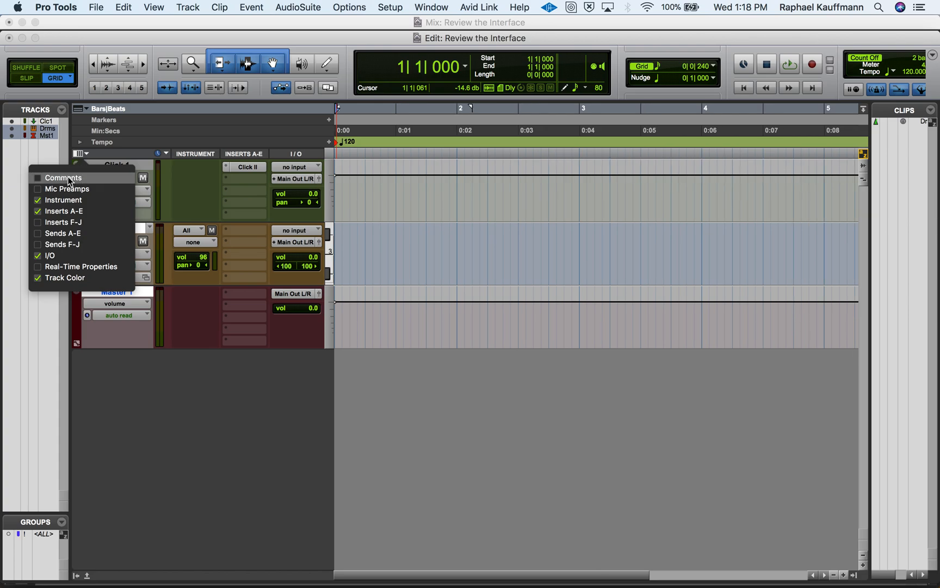
{"action": "left_click", "coordinate": [70, 181]}
{"action": "left_click", "coordinate": [70, 181]}
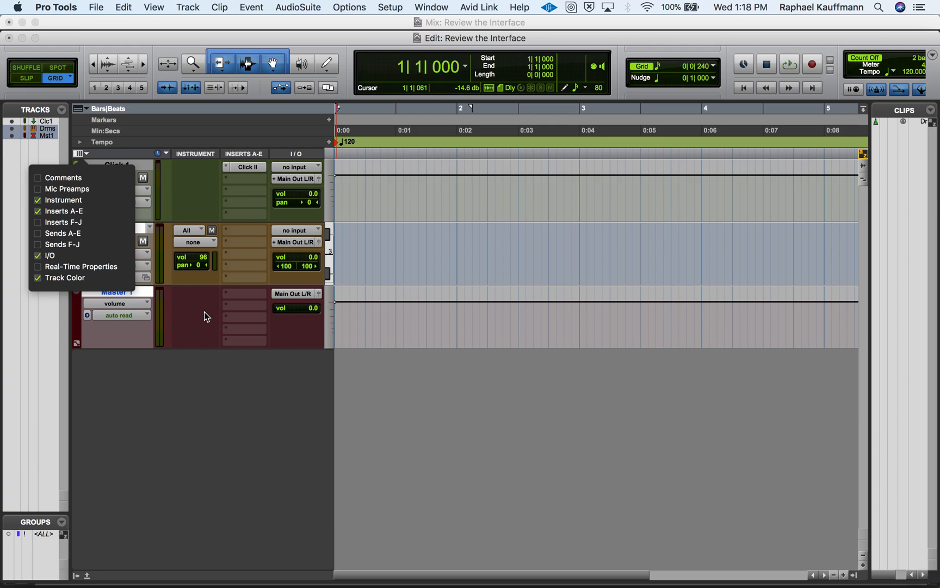
{"action": "left_click", "coordinate": [64, 204]}
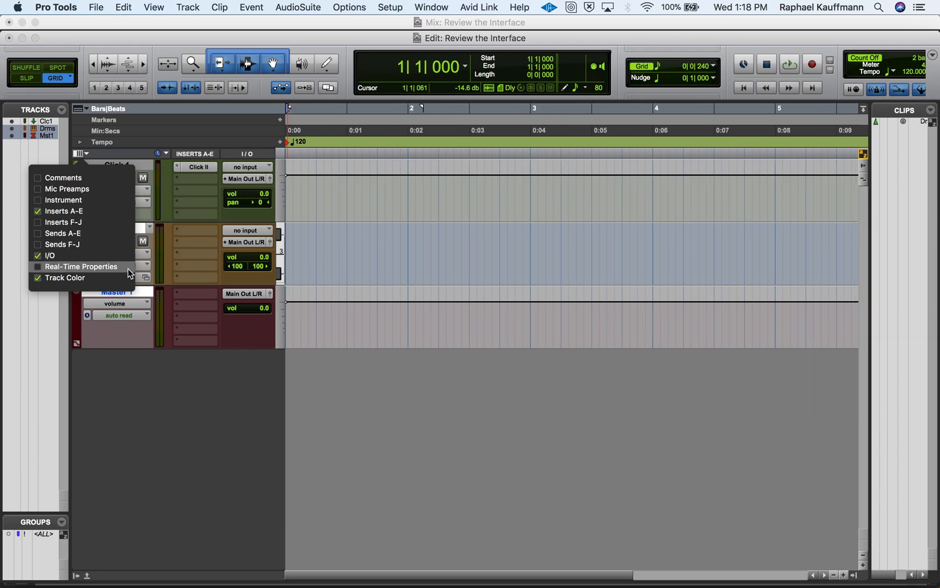
{"action": "left_click", "coordinate": [176, 403]}
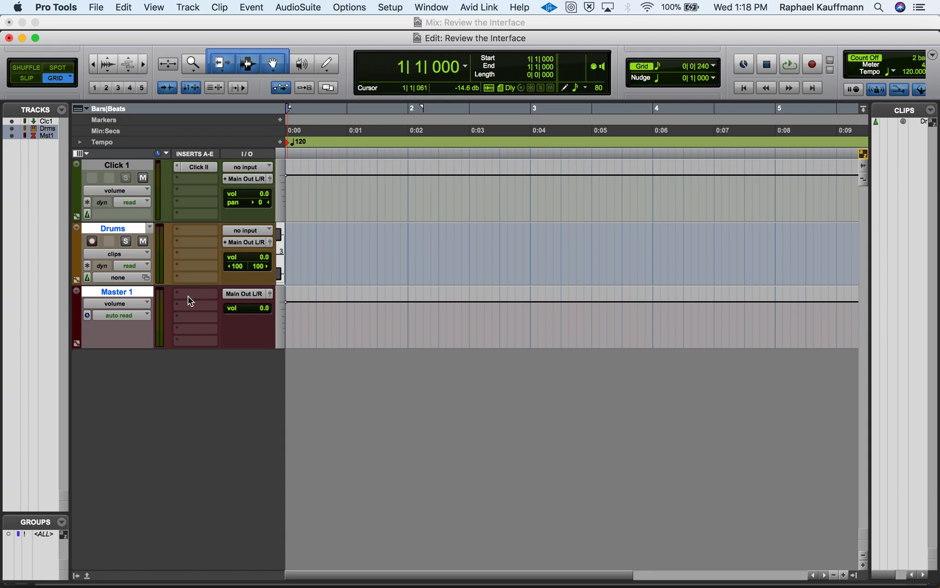
- Switch to Chrome to check the video goals on the review slide, and return to Pro Tools
{"action": "key", "text": "super+Tab"}
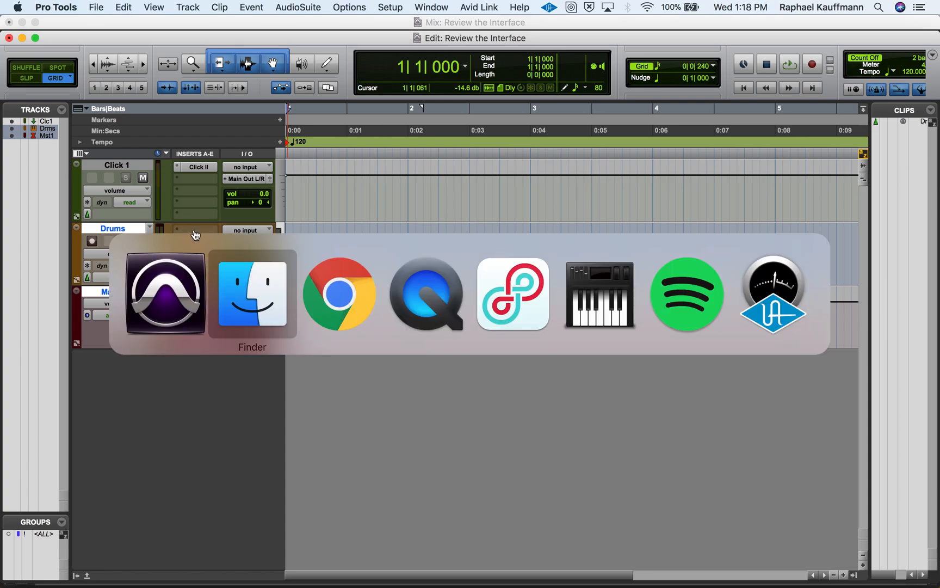
{"action": "key", "text": "super+Tab"}
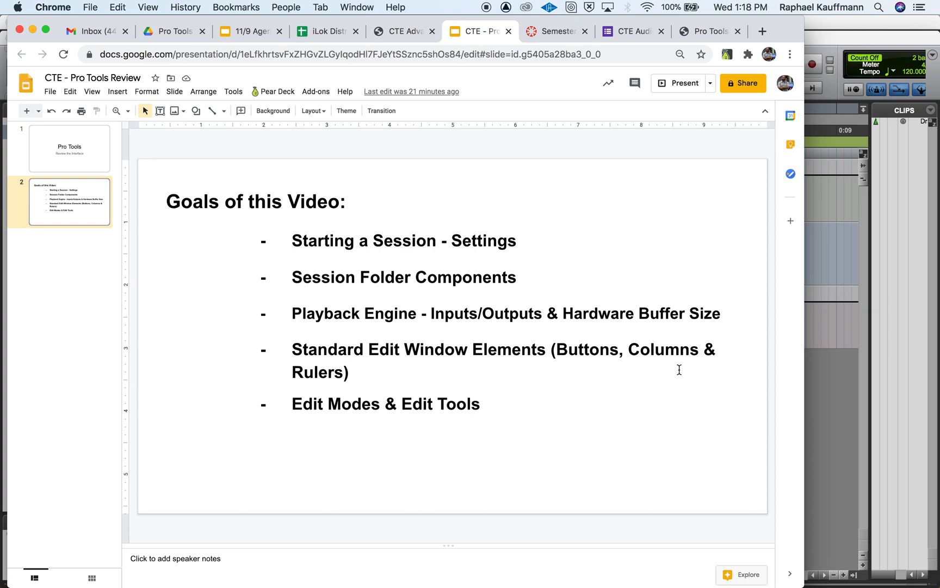
{"action": "key", "text": "super+Tab"}
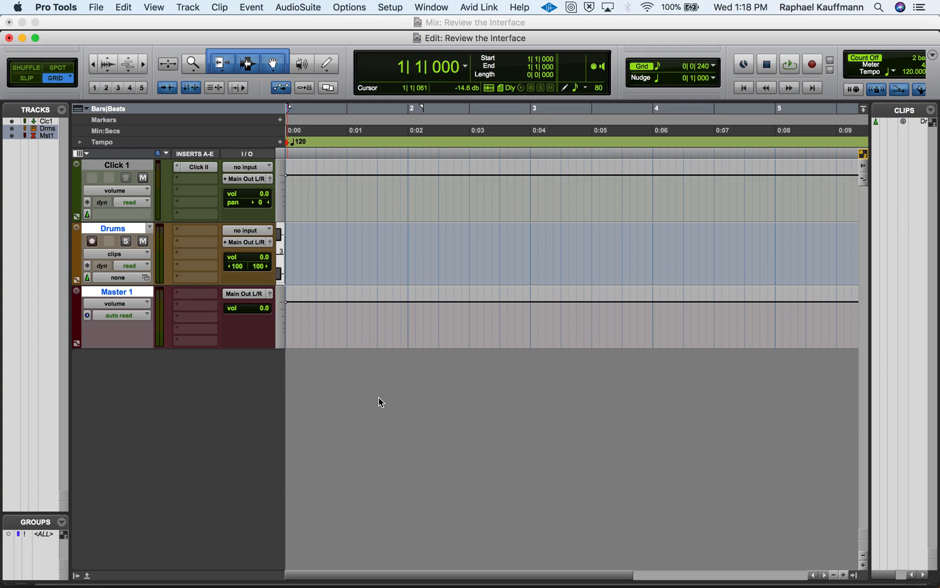
- Show the Meter ruler in the Edit window and hide it again
{"action": "left_click", "coordinate": [86, 107]}
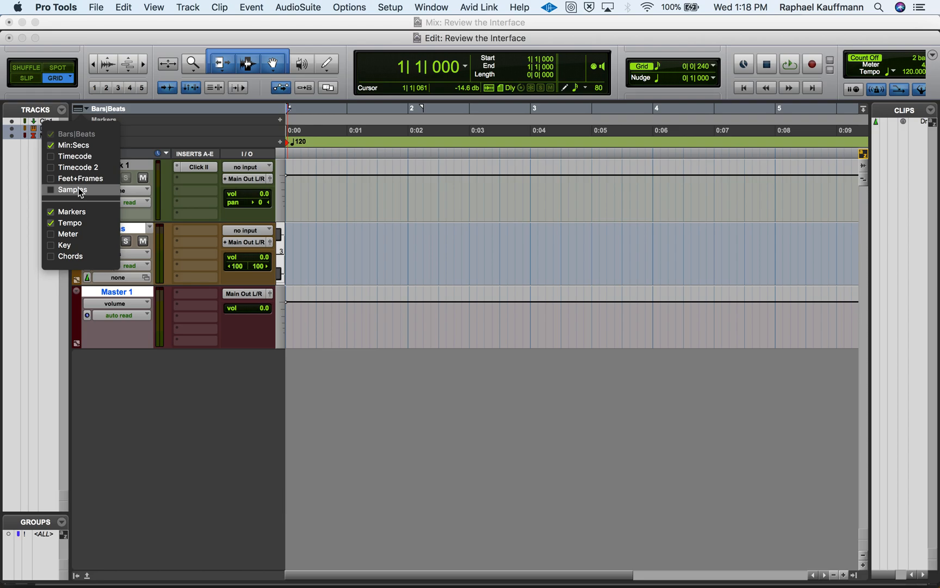
{"action": "left_click", "coordinate": [67, 235]}
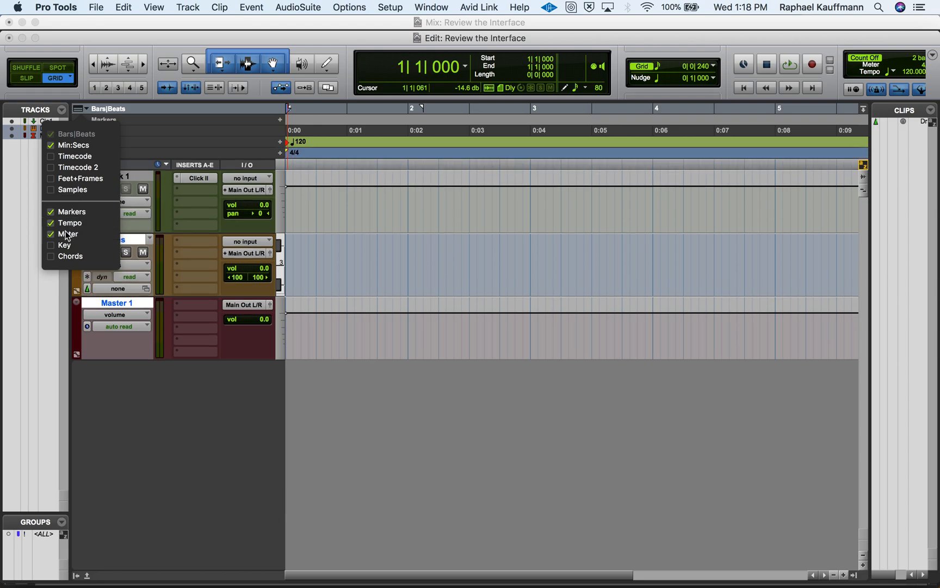
{"action": "left_click", "coordinate": [67, 234]}
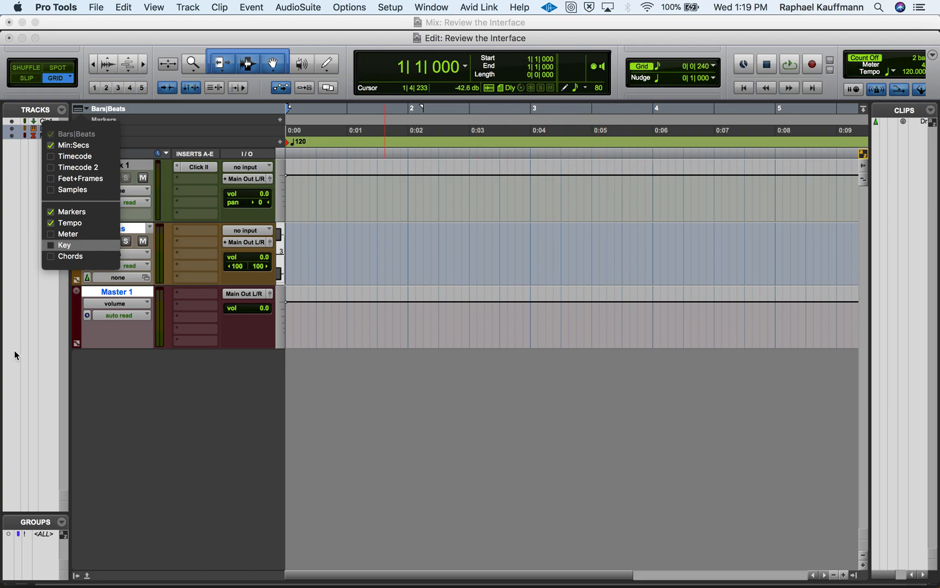
- Show the Chords ruler, look at the Chord Change options without adding a chord, and hide the ruler again
{"action": "left_click", "coordinate": [50, 257]}
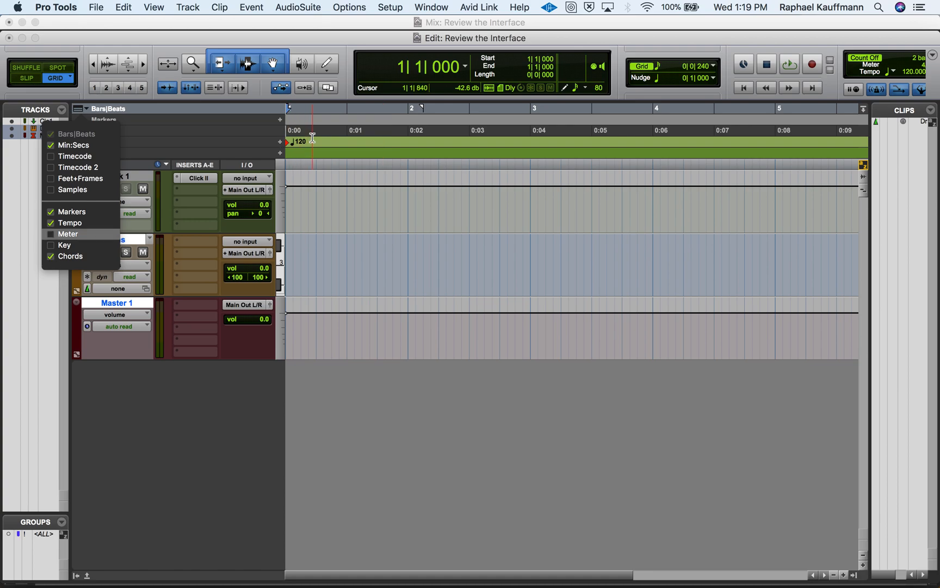
{"action": "left_click", "coordinate": [343, 278]}
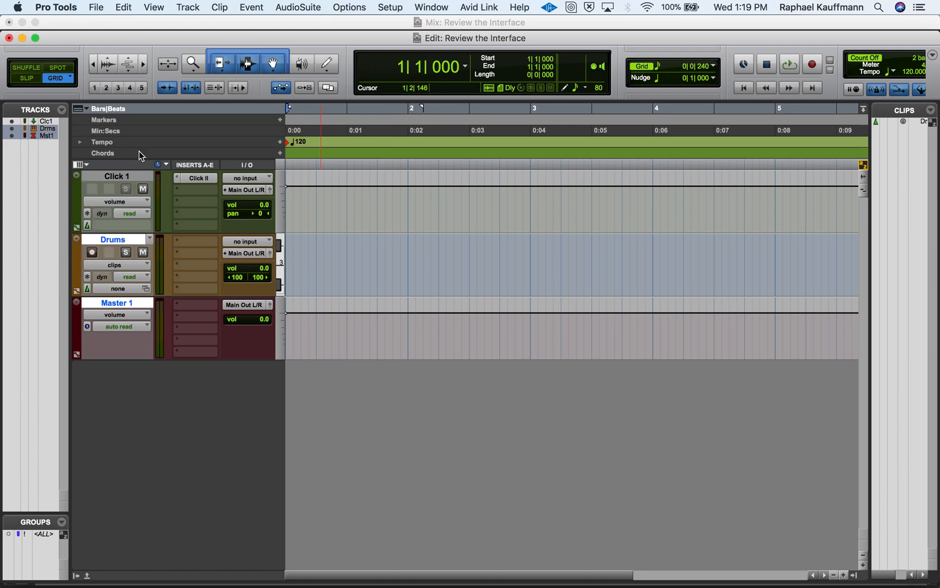
{"action": "left_click", "coordinate": [469, 158]}
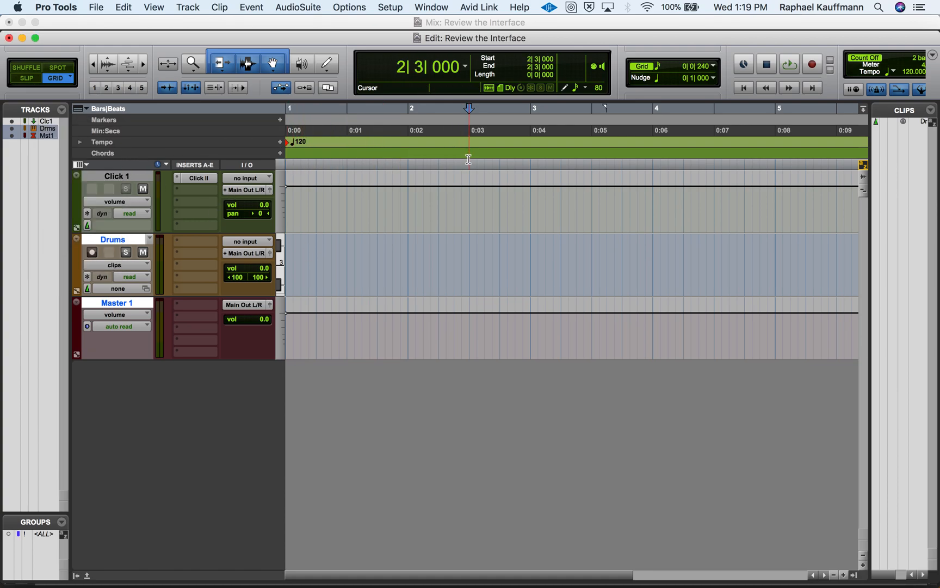
{"action": "left_click", "coordinate": [281, 154]}
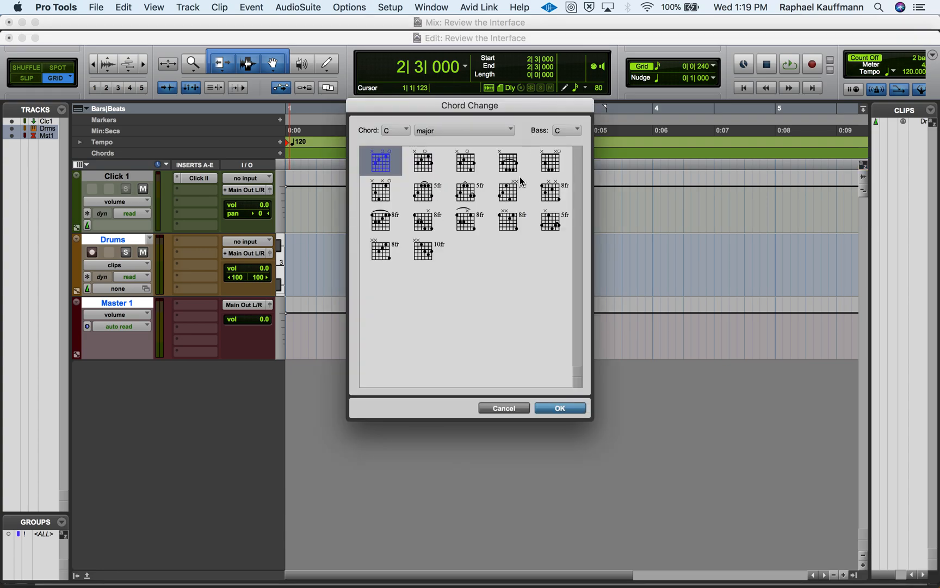
{"action": "left_click", "coordinate": [504, 408]}
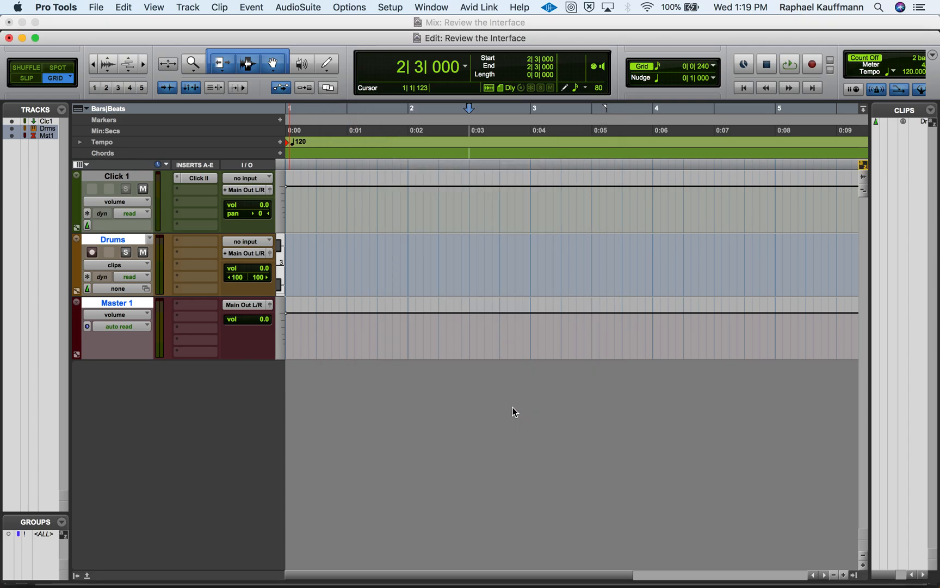
{"action": "left_click", "coordinate": [84, 110]}
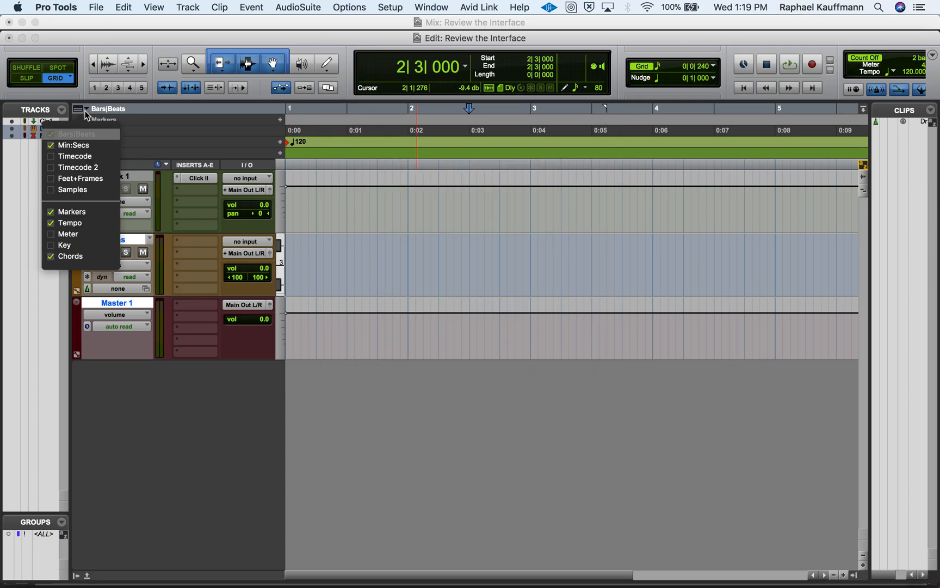
{"action": "left_click", "coordinate": [70, 255]}
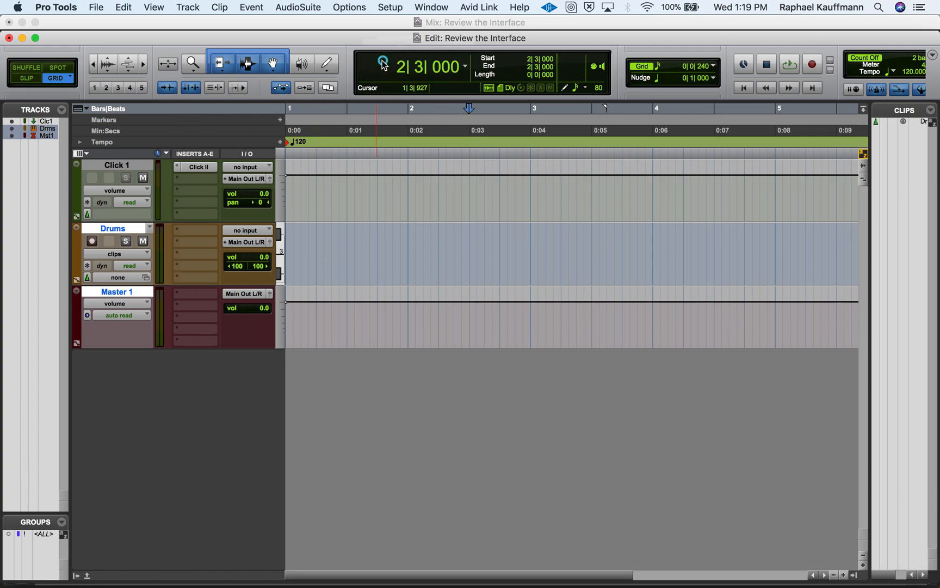
- Switch the main time scale between Min:Secs and Bars|Beats, leaving Bars|Beats active
{"action": "left_click", "coordinate": [156, 134]}
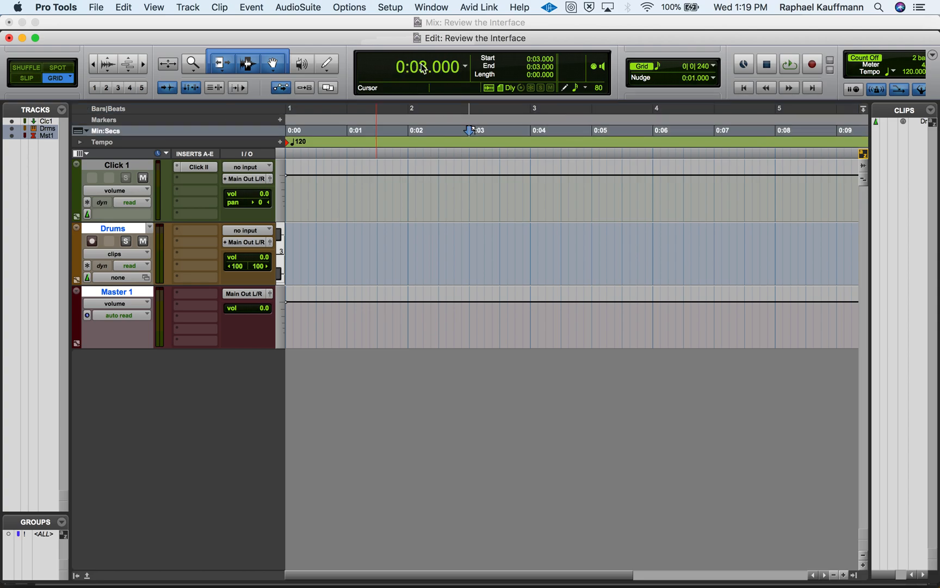
{"action": "left_click", "coordinate": [152, 109]}
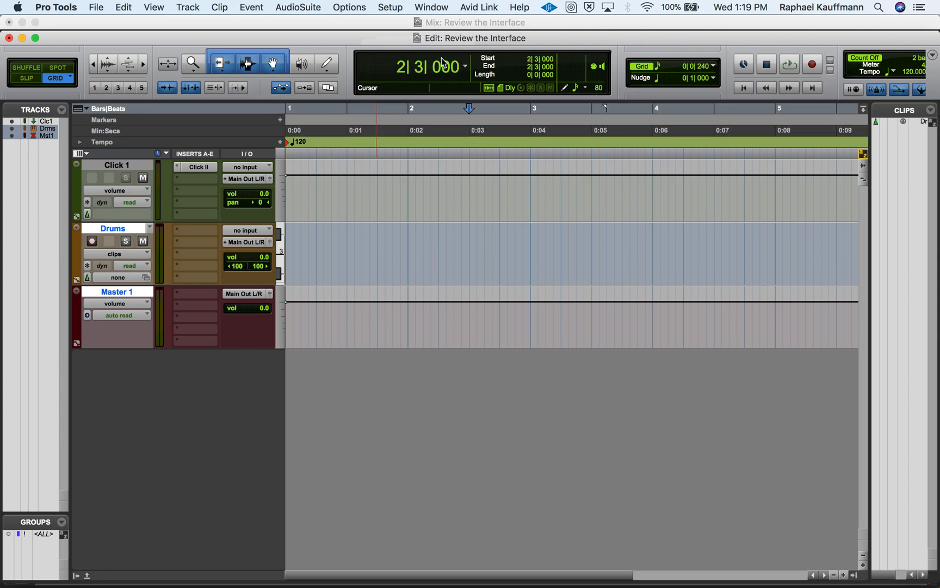
{"action": "left_click", "coordinate": [185, 132]}
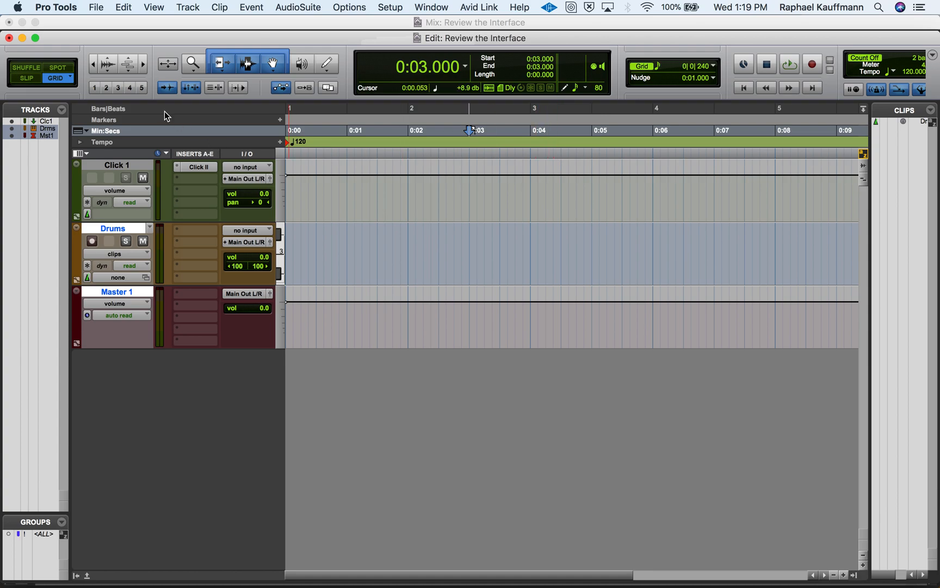
{"action": "left_click", "coordinate": [148, 108]}
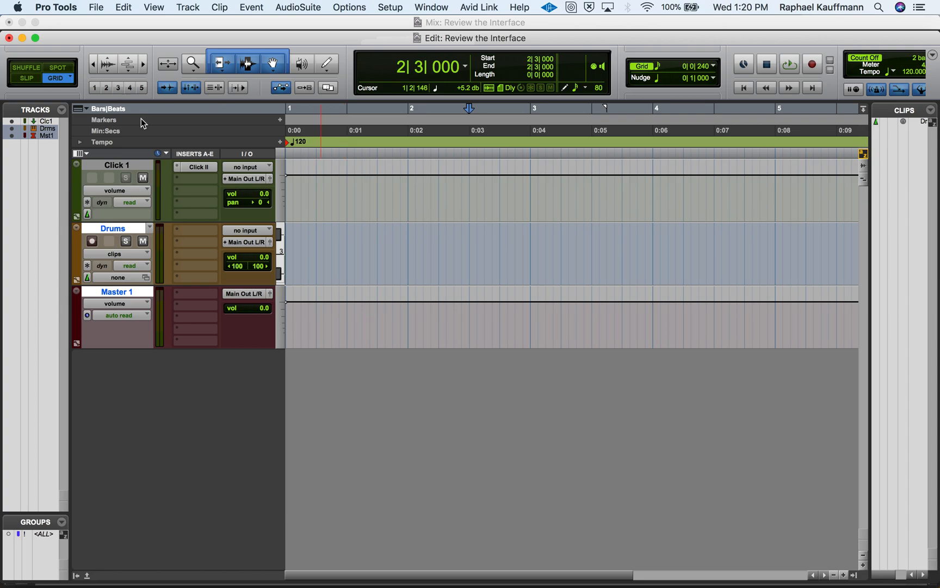
- Place the edit cursor at 5|1|000 and add a marker there named "Pre Chorus 1"
{"action": "left_click", "coordinate": [655, 151]}
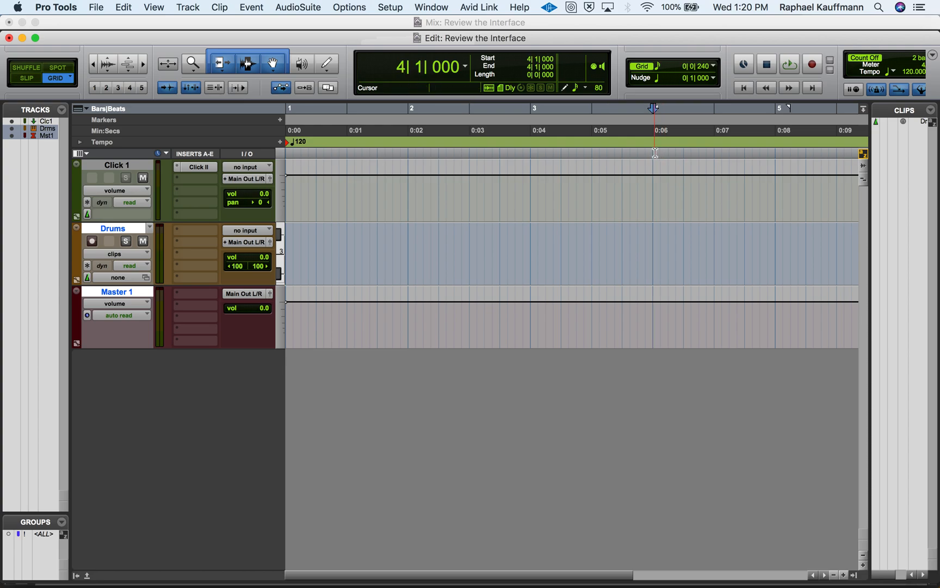
{"action": "left_click", "coordinate": [775, 153]}
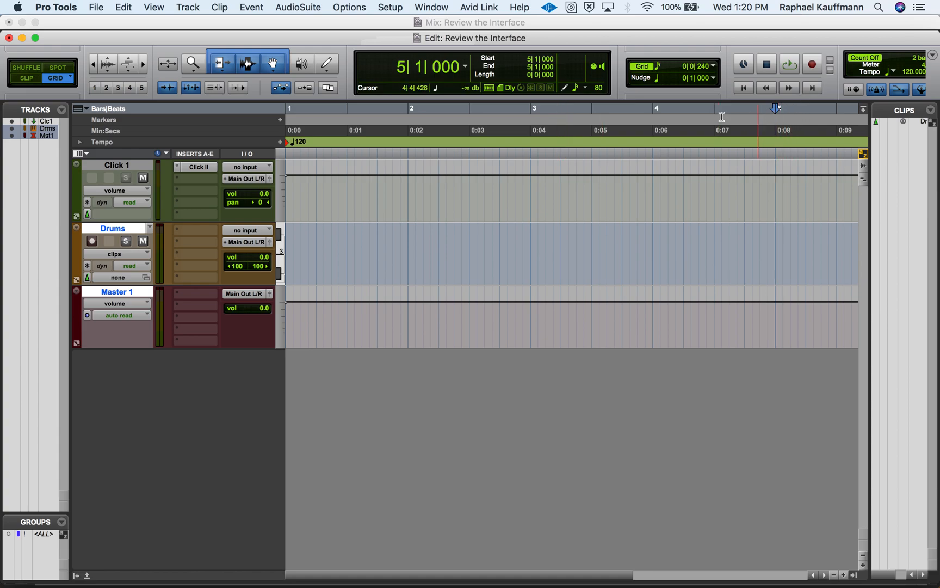
{"action": "left_click", "coordinate": [279, 120]}
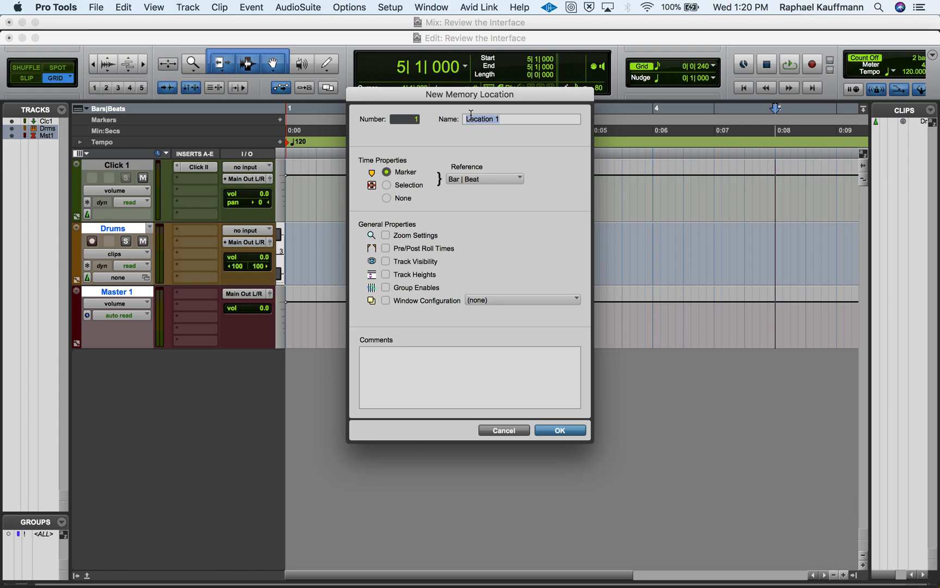
{"action": "type", "text": "Pre Chorus"}
{"action": "key", "text": "BackSpace"}
{"action": "key", "text": "BackSpace"}
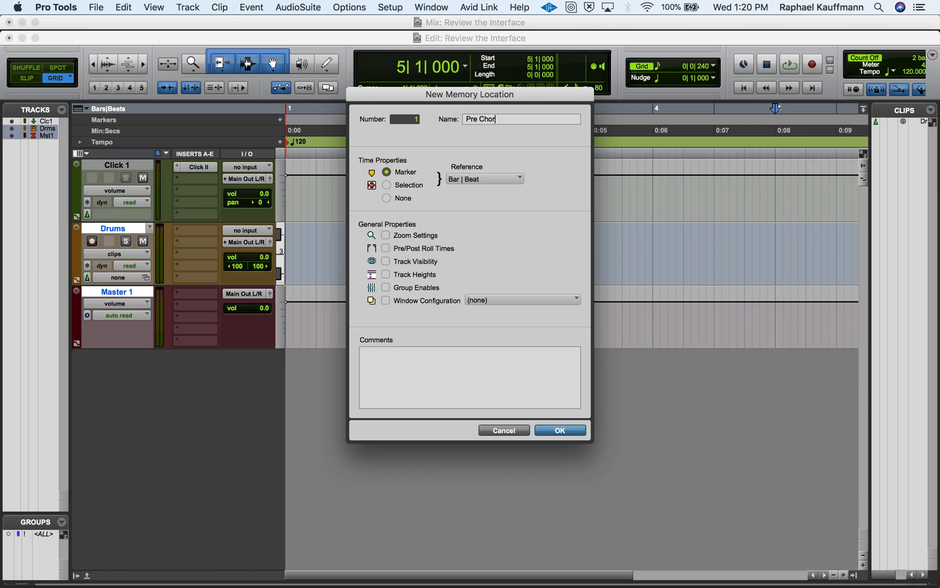
{"action": "type", "text": "1"}
{"action": "key", "text": "Return"}
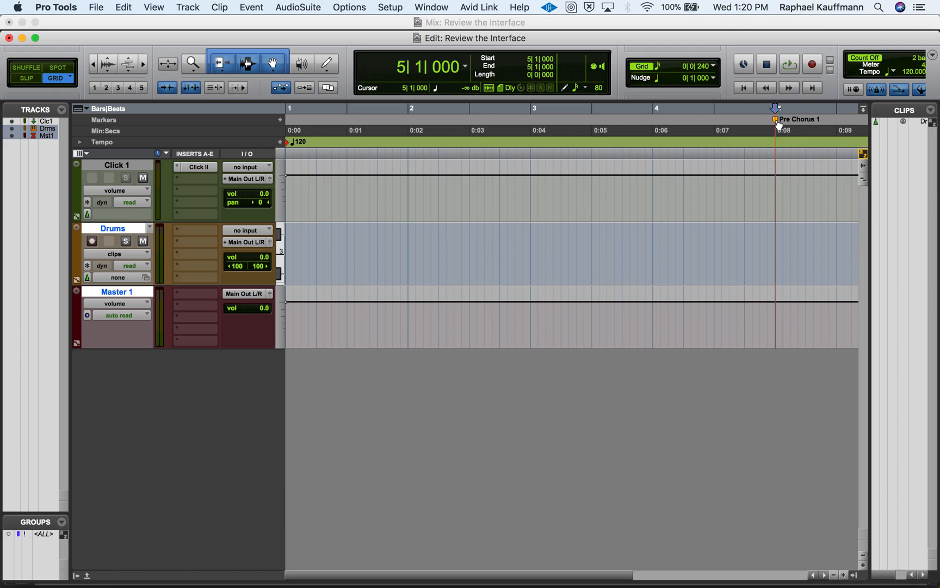
- Delete the Pre Chorus 1 marker and return the edit cursor to the session start
{"action": "left_click_drag", "start_coordinate": [779, 124], "coordinate": [767, 155]}
{"action": "key", "text": "Return"}
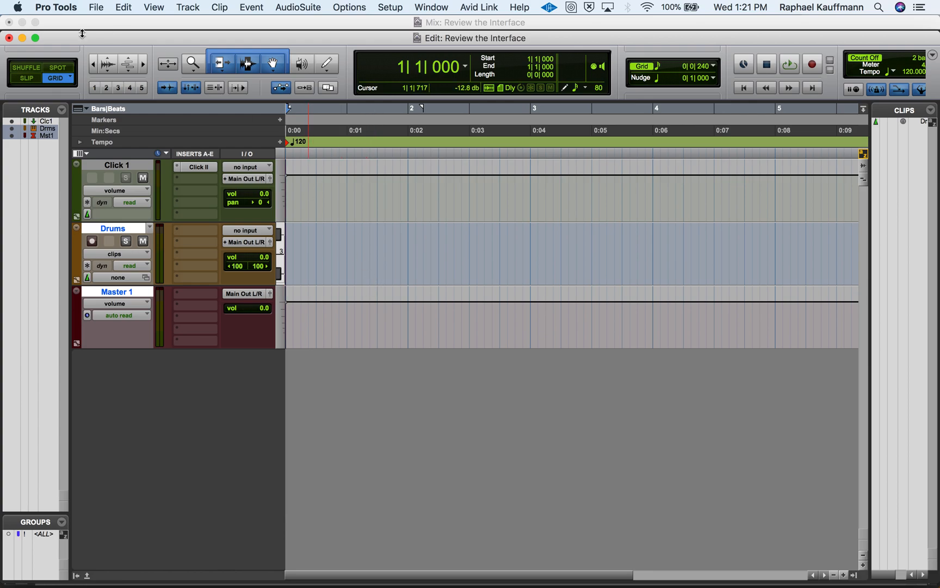
- Insert the multichannel instrument plug-in Xpand!2 (stereo) in the Drums track's first insert slot
{"action": "left_click", "coordinate": [188, 230]}
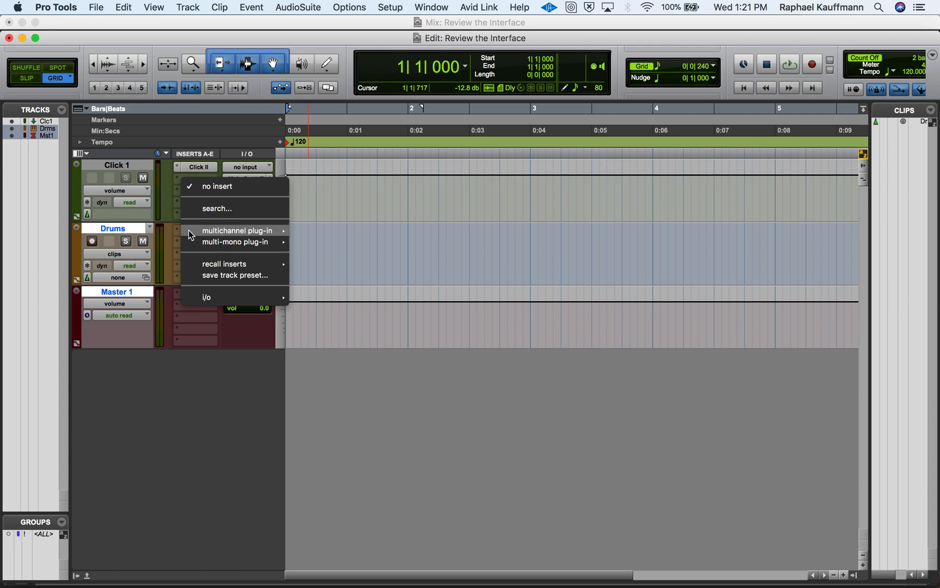
{"action": "mouse_move", "coordinate": [223, 230]}
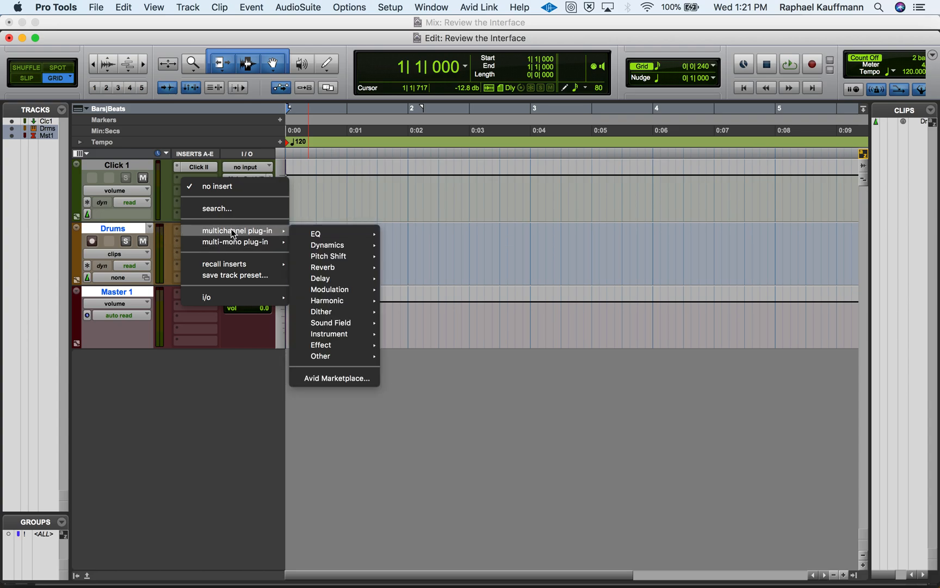
{"action": "mouse_move", "coordinate": [239, 243]}
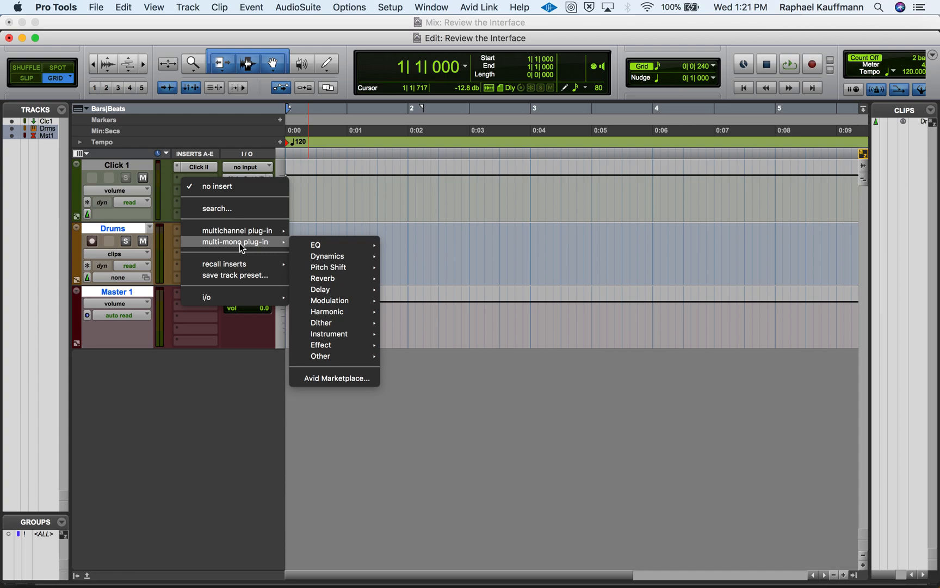
{"action": "mouse_move", "coordinate": [347, 336]}
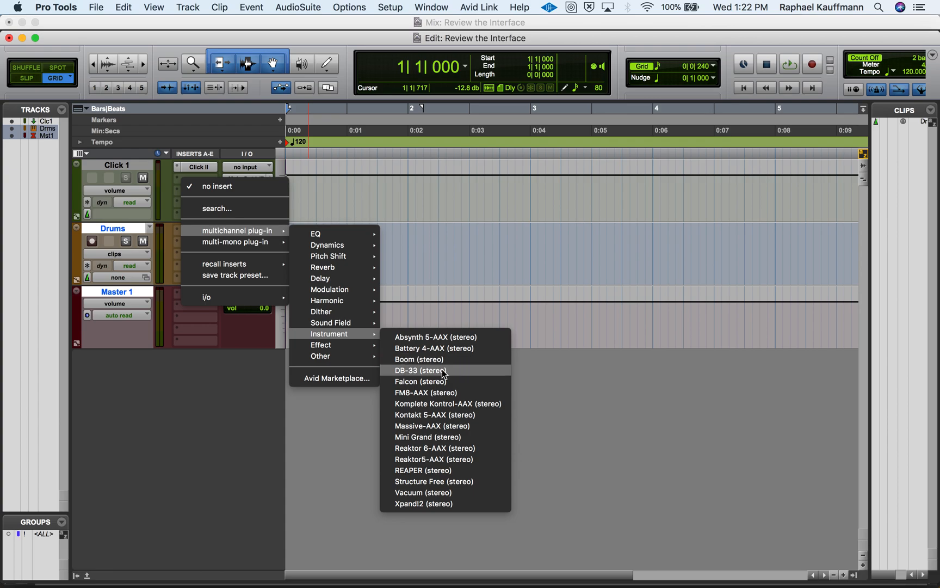
{"action": "left_click", "coordinate": [443, 503]}
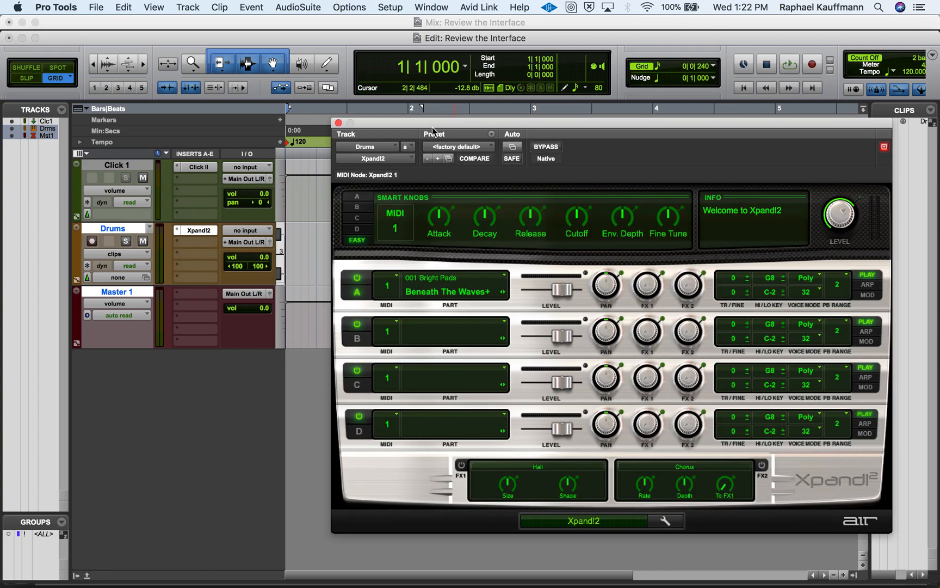
- Load the "+04 Warm Drums" preset from 26 Drums in Xpand!2 and close the plug-in window
{"action": "left_click", "coordinate": [461, 147]}
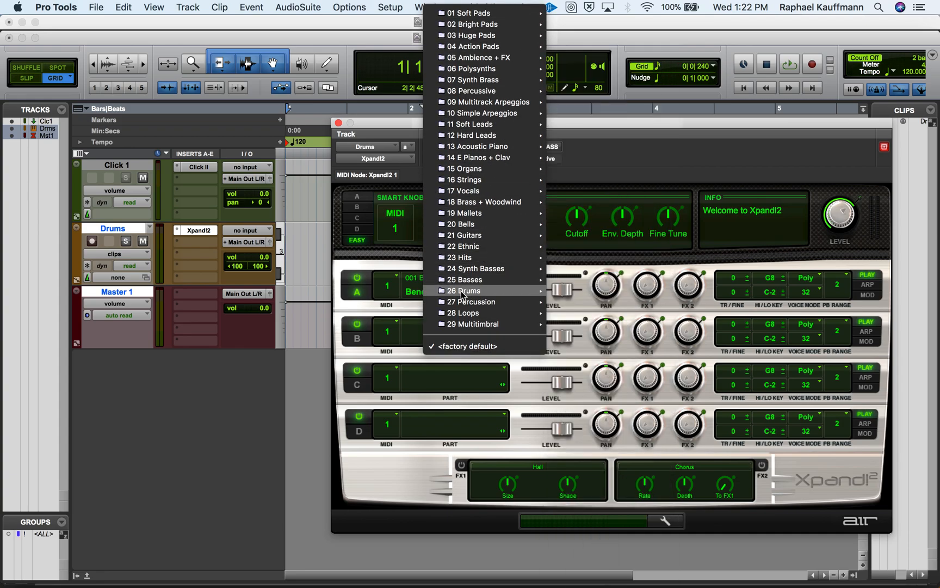
{"action": "mouse_move", "coordinate": [468, 290]}
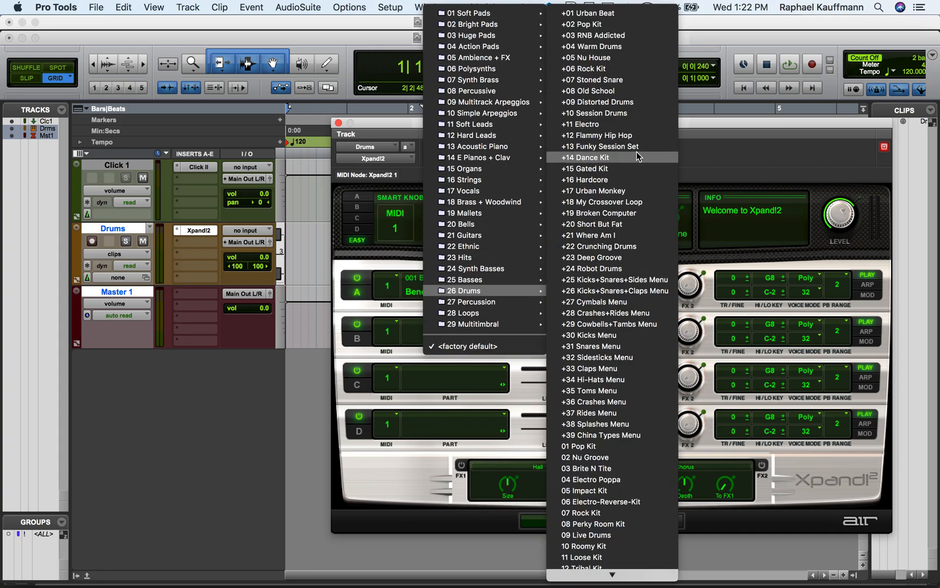
{"action": "left_click", "coordinate": [620, 46]}
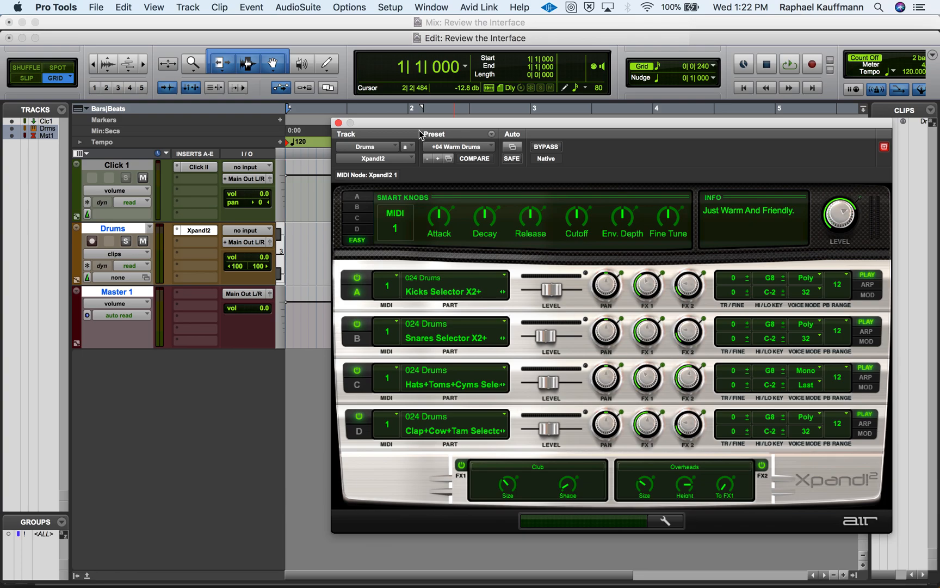
{"action": "left_click", "coordinate": [338, 123]}
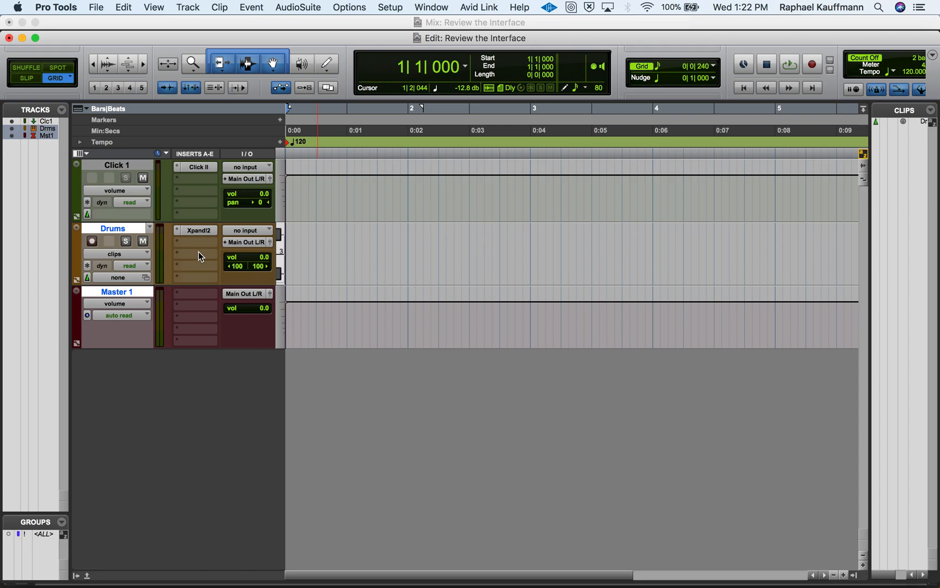
- Open the MIDI Editor with the Drums track and audition its sounds along the on-screen piano keys
{"action": "left_click", "coordinate": [417, 7]}
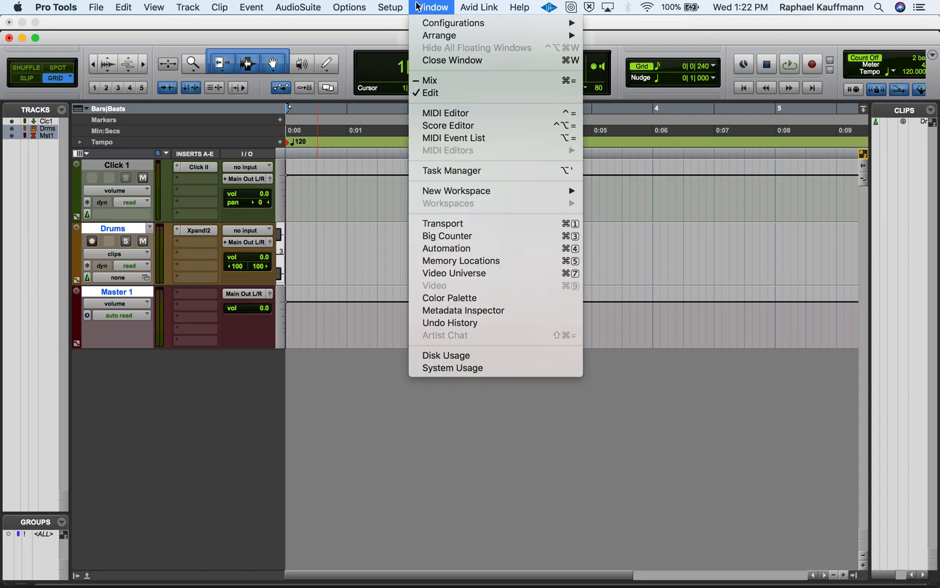
{"action": "left_click", "coordinate": [428, 112]}
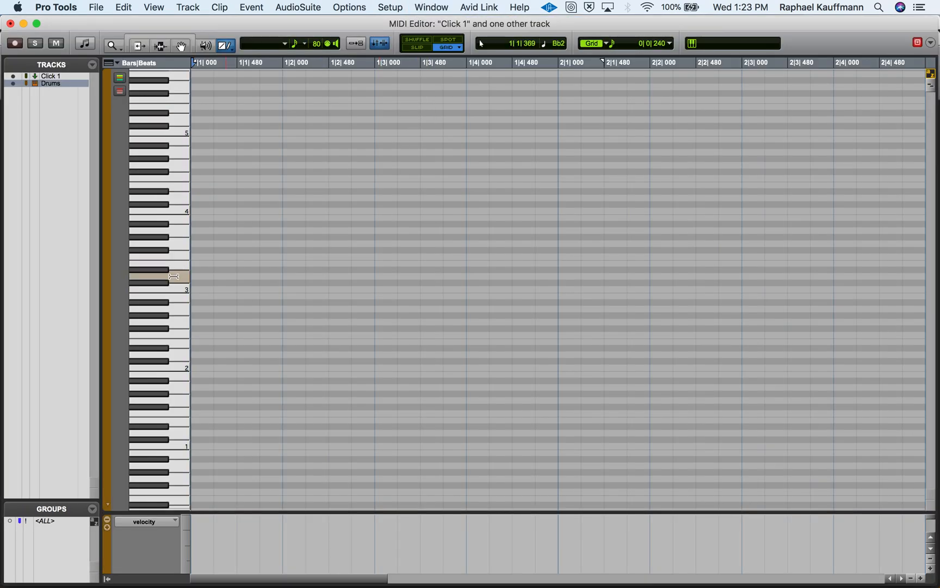
{"action": "left_click_drag", "start_coordinate": [174, 242], "coordinate": [161, 436]}
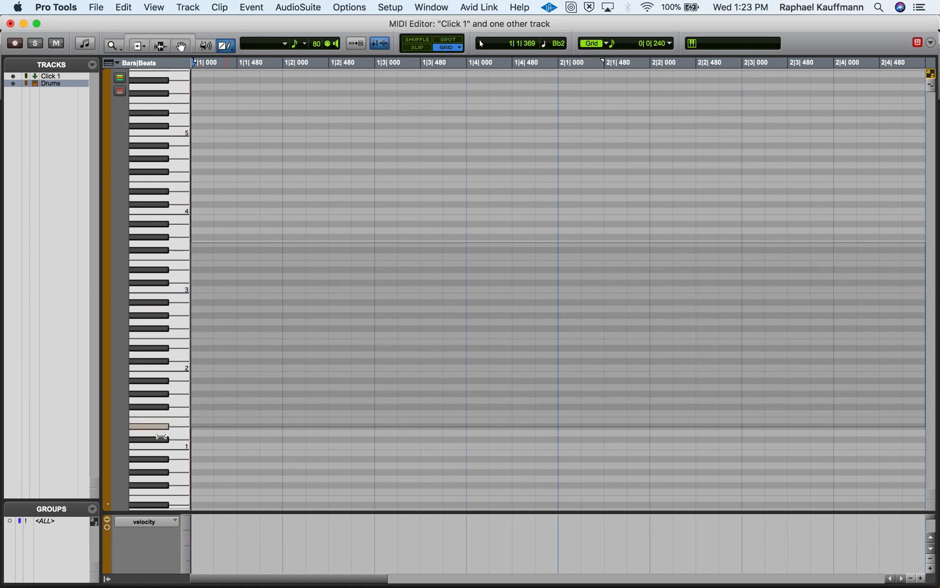
{"action": "left_click", "coordinate": [161, 433]}
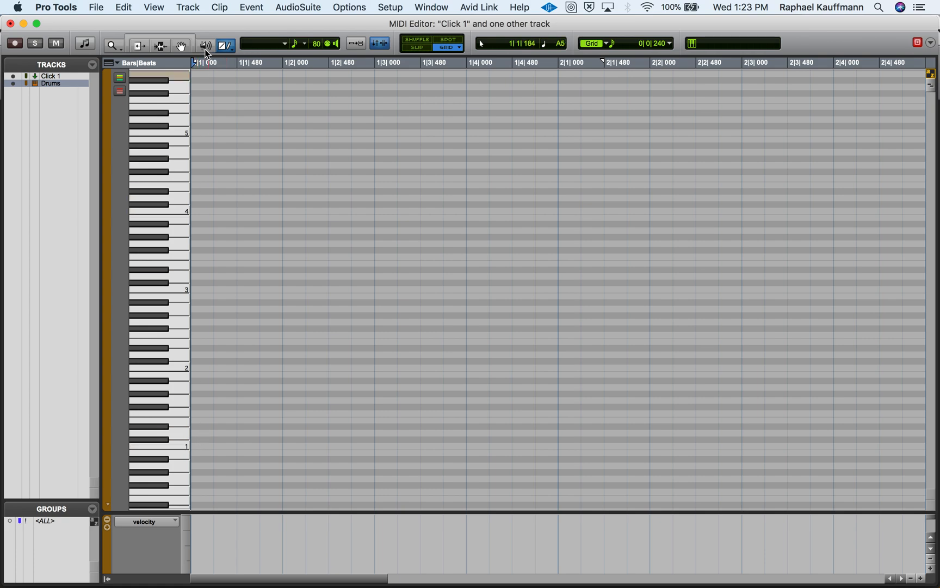
- Place the edit cursor within the first beat of bar 1 with the Smart Tool, and activate the Pencil tool
{"action": "left_click", "coordinate": [172, 36]}
{"action": "left_click", "coordinate": [204, 446]}
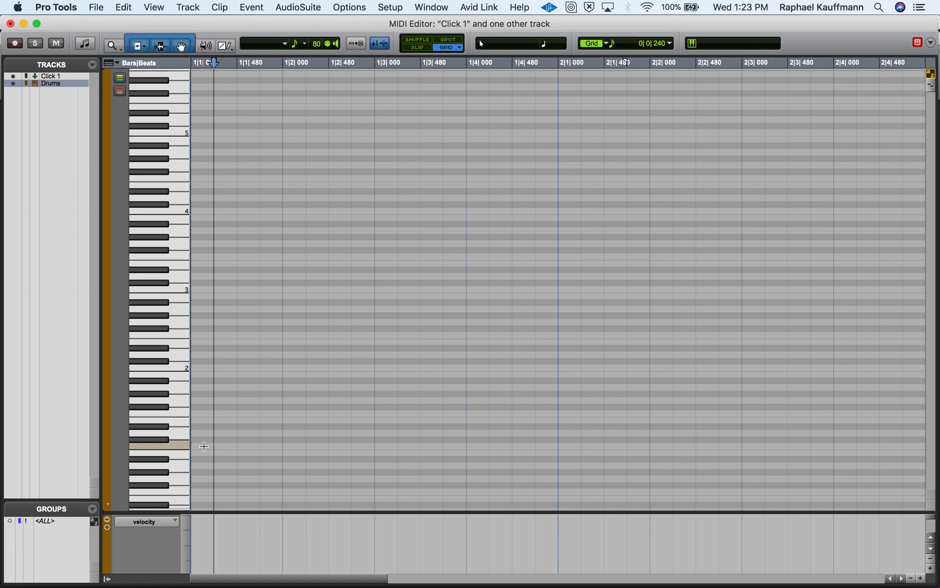
{"action": "left_click", "coordinate": [225, 45]}
{"action": "left_click", "coordinate": [239, 54]}
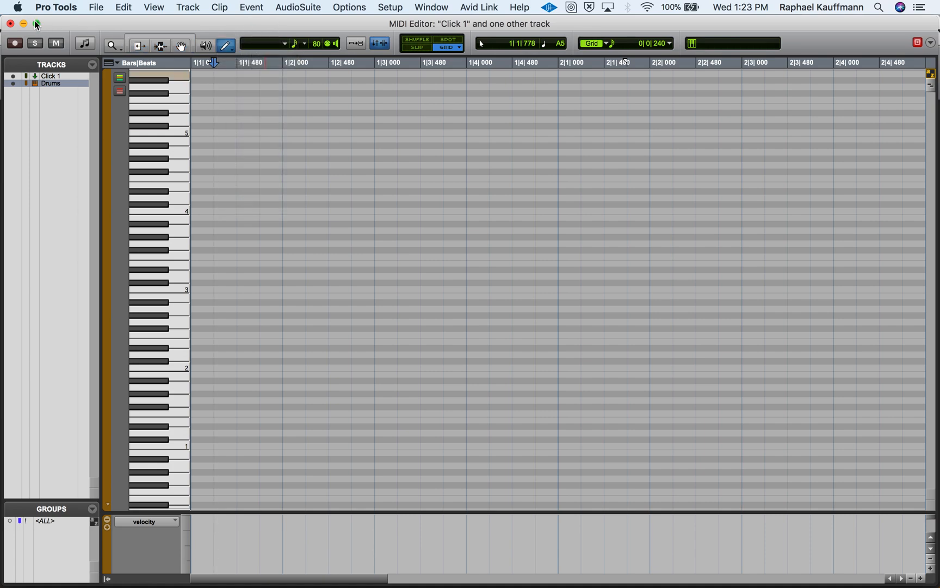
- Close the MIDI Editor, select only the Drums track, and reopen the MIDI Editor for it
{"action": "left_click", "coordinate": [10, 24]}
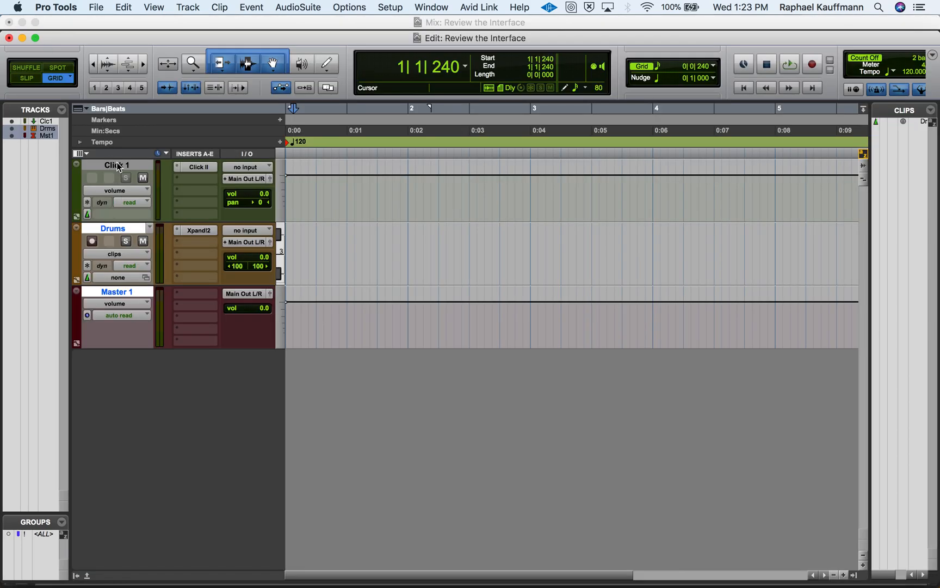
{"action": "left_click", "coordinate": [112, 205]}
{"action": "left_click", "coordinate": [119, 228]}
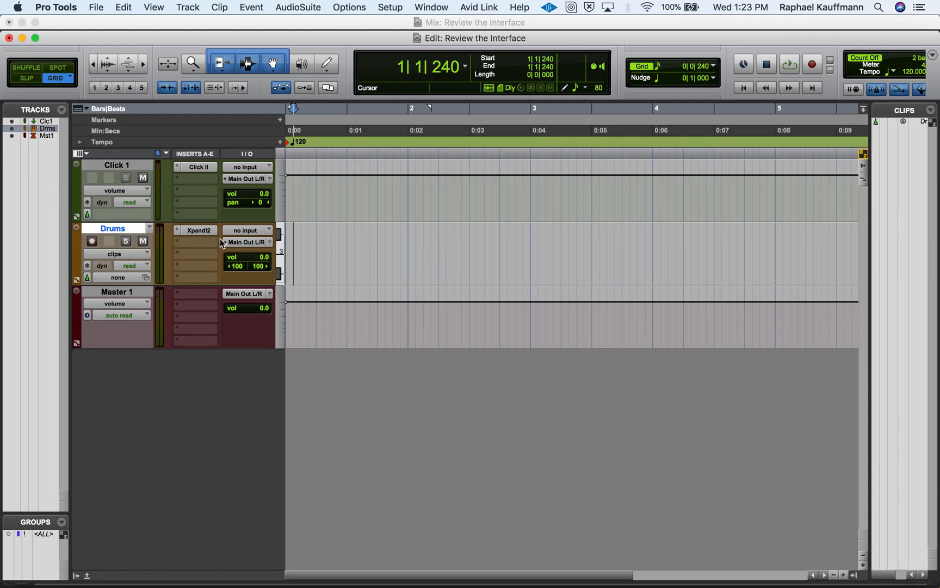
{"action": "left_click", "coordinate": [432, 7]}
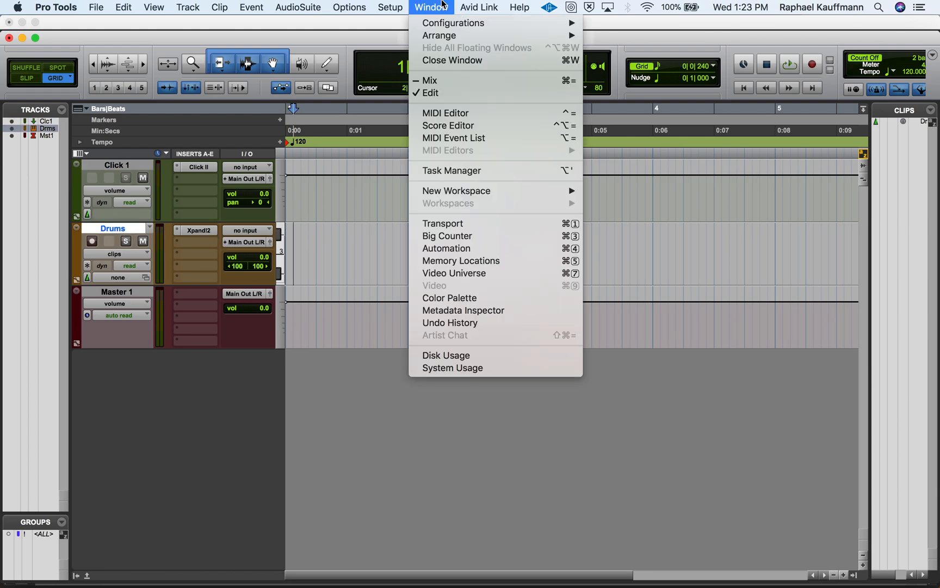
{"action": "left_click", "coordinate": [435, 114]}
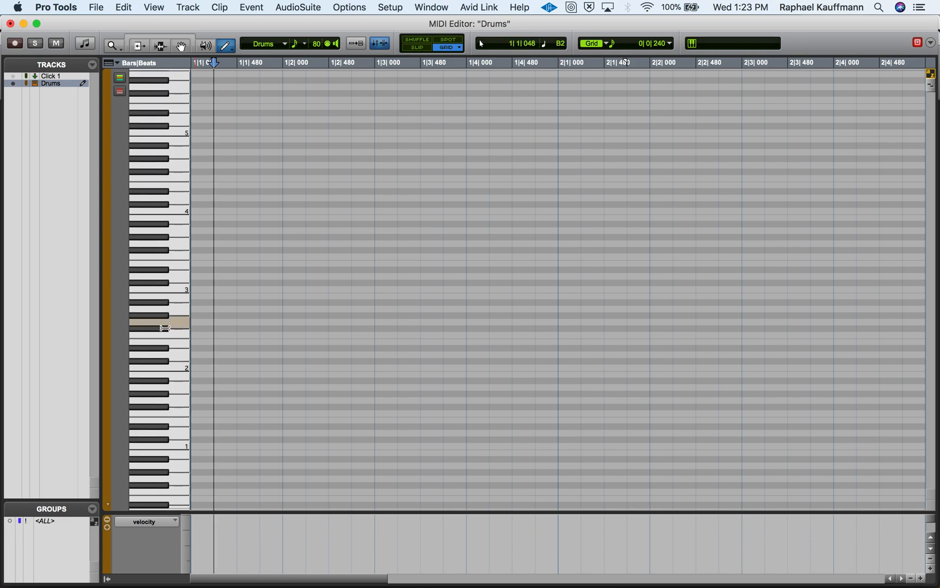
- Draw C1 notes at 1|1|000, 1|2|720 and 1|3|000, and D1 notes on beats 2 and 4 of bar 1
{"action": "left_click", "coordinate": [202, 446]}
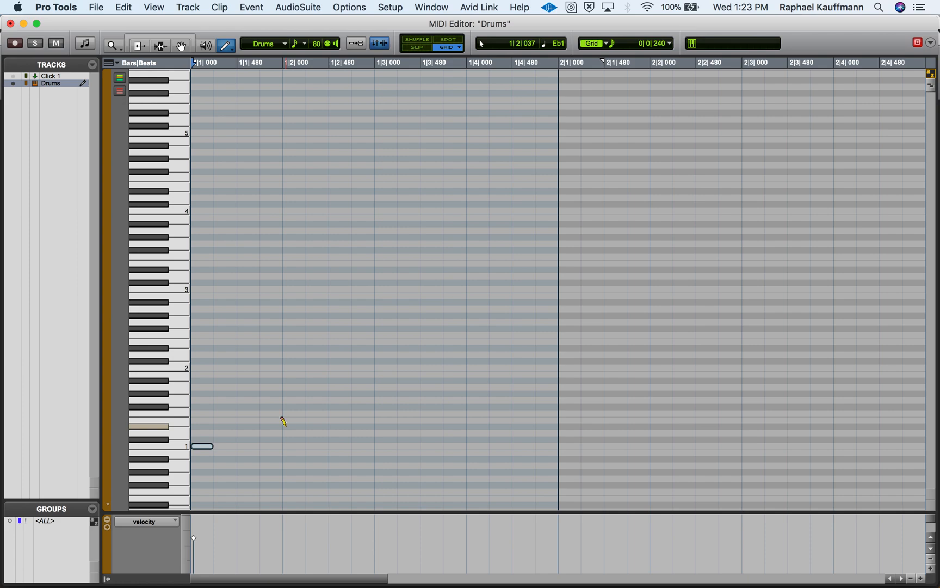
{"action": "scroll", "coordinate": [286, 426], "scroll_direction": "down", "scroll_amount": 1}
{"action": "left_click", "coordinate": [242, 433]}
{"action": "left_click", "coordinate": [277, 447]}
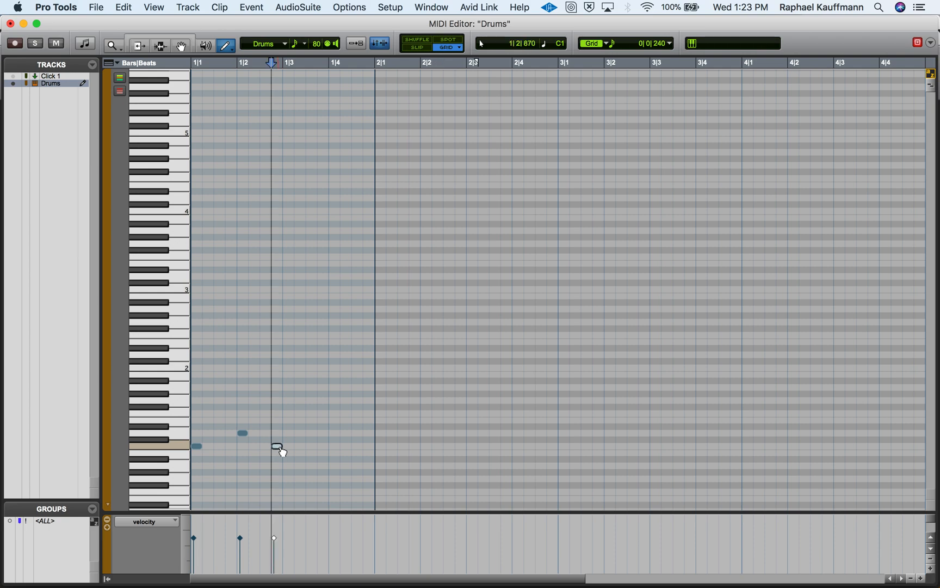
{"action": "left_click", "coordinate": [285, 447]}
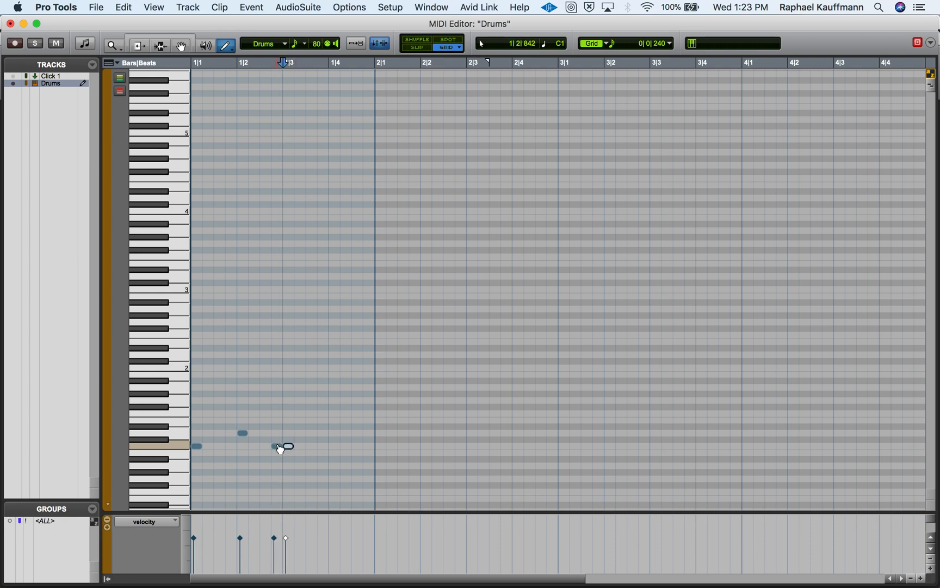
{"action": "left_click", "coordinate": [334, 433]}
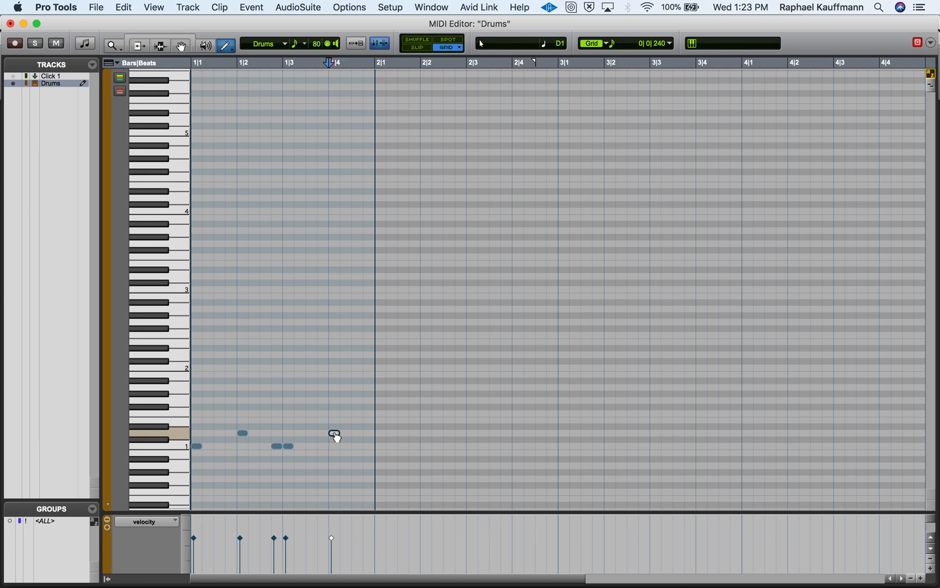
- Draw G#1 notes on every eighth note of bar 1 above the existing C1 and D1 notes
{"action": "left_click", "coordinate": [198, 394]}
{"action": "left_click", "coordinate": [219, 393]}
{"action": "left_click", "coordinate": [242, 393]}
{"action": "left_click", "coordinate": [265, 394]}
{"action": "left_click", "coordinate": [288, 394]}
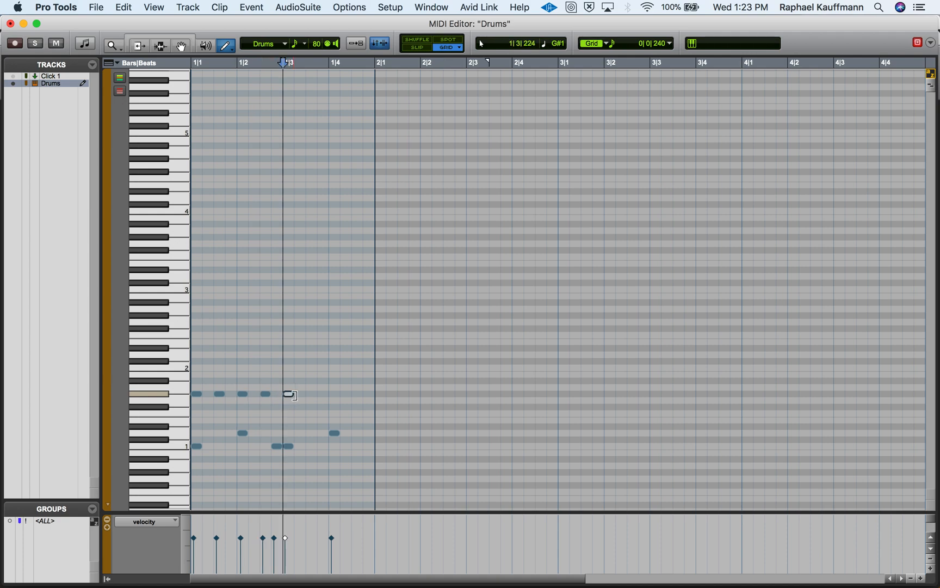
{"action": "left_click", "coordinate": [311, 393]}
{"action": "left_click", "coordinate": [334, 394]}
{"action": "left_click", "coordinate": [346, 393]}
{"action": "left_click_drag", "start_coordinate": [356, 401], "coordinate": [359, 396]}
- Add a C1 note at 1|3|480 and play back the drum pattern
{"action": "key", "text": "space"}
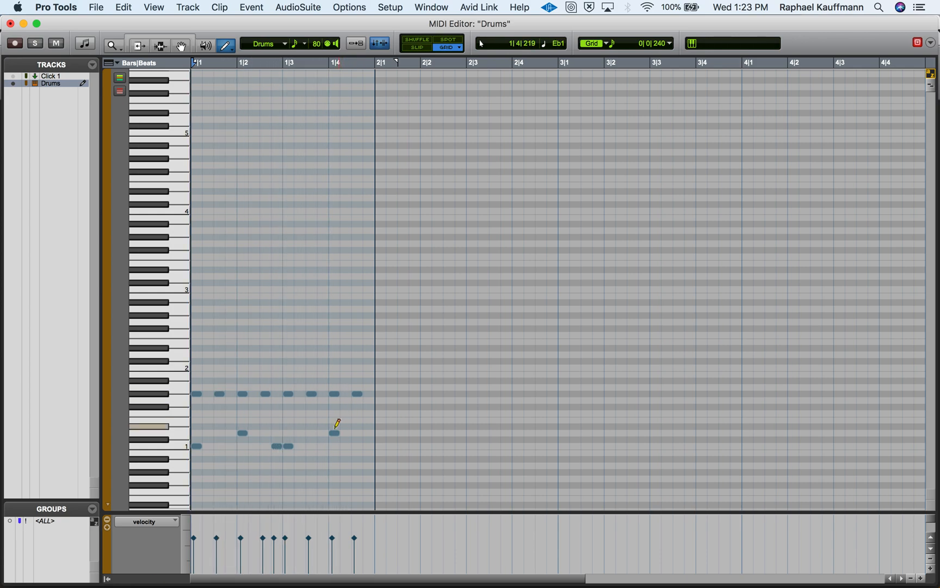
{"action": "left_click", "coordinate": [310, 445]}
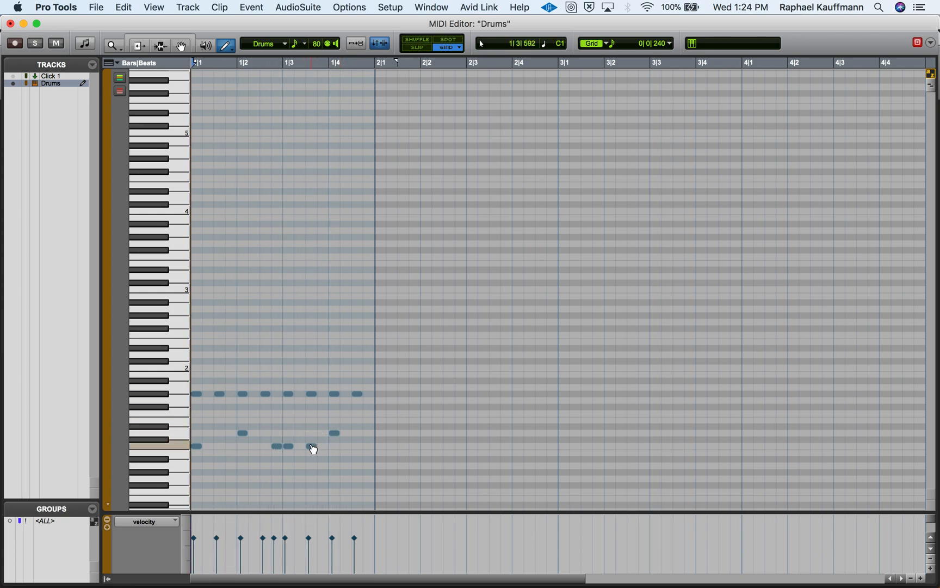
{"action": "key", "text": "space"}
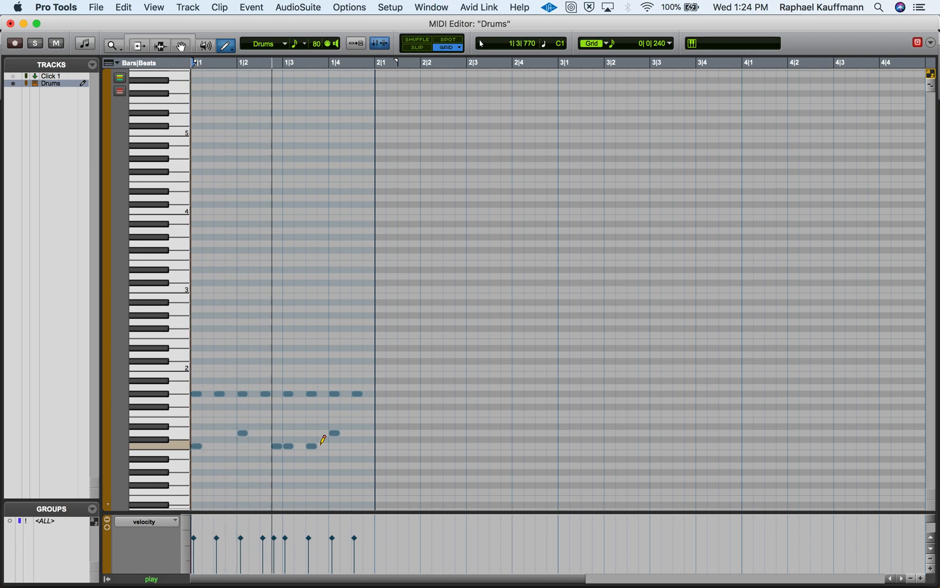
{"action": "key", "text": "space"}
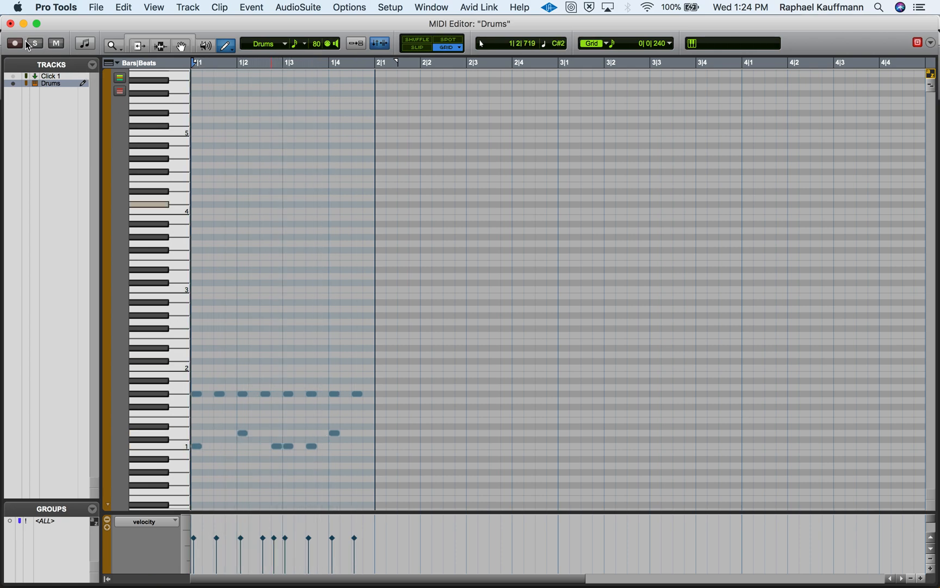
- Return to the Edit window, mute the Click 1 track and select the drum clip in bar 1
{"action": "left_click", "coordinate": [10, 24]}
{"action": "left_click", "coordinate": [143, 178]}
{"action": "left_click", "coordinate": [334, 270]}
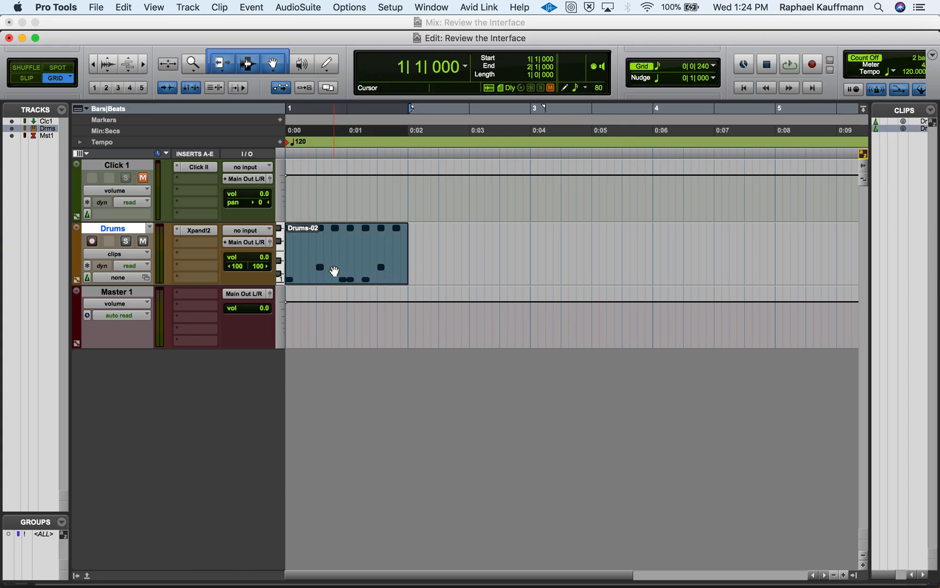
- Reopen the drum clip in the MIDI Editor, move its last G#1 note up to Bb1 with the Smart Tool, and close the editor
{"action": "double_click", "coordinate": [333, 270]}
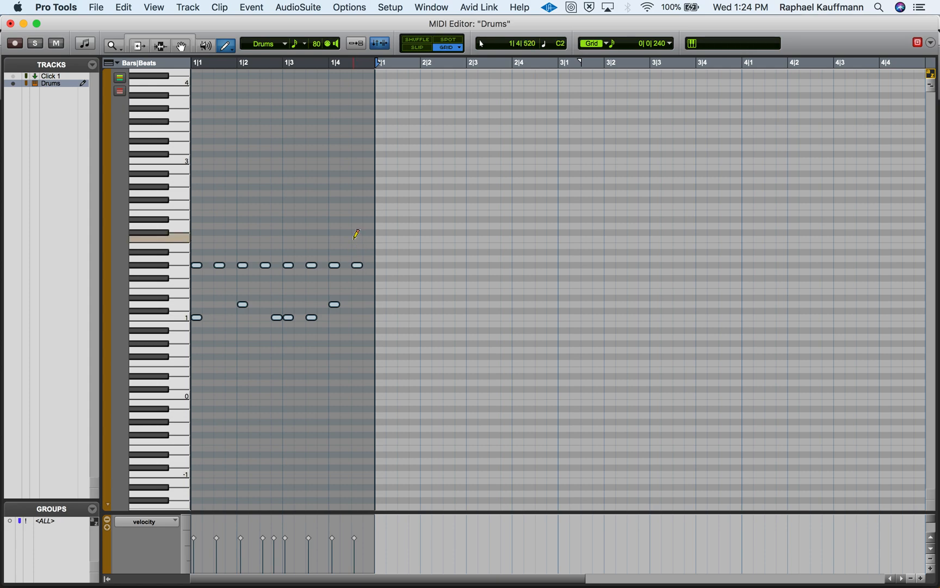
{"action": "left_click", "coordinate": [142, 37]}
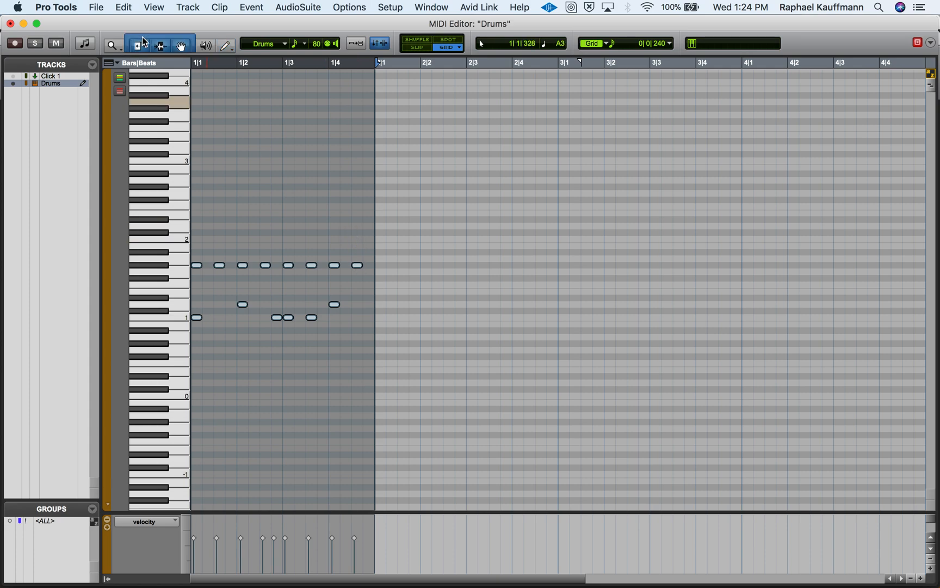
{"action": "left_click", "coordinate": [351, 233]}
{"action": "left_click", "coordinate": [357, 265]}
{"action": "left_click_drag", "start_coordinate": [359, 267], "coordinate": [360, 260]}
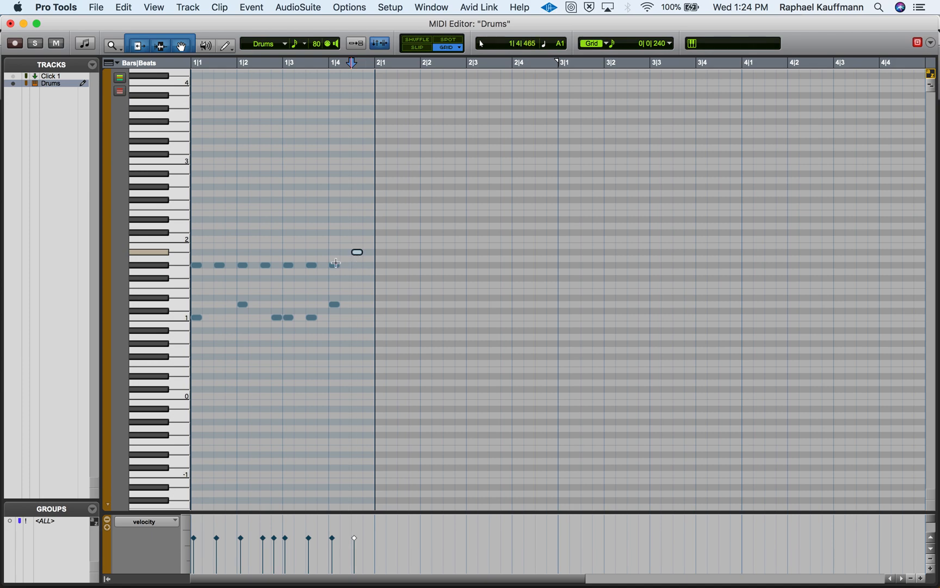
{"action": "left_click", "coordinate": [10, 24]}
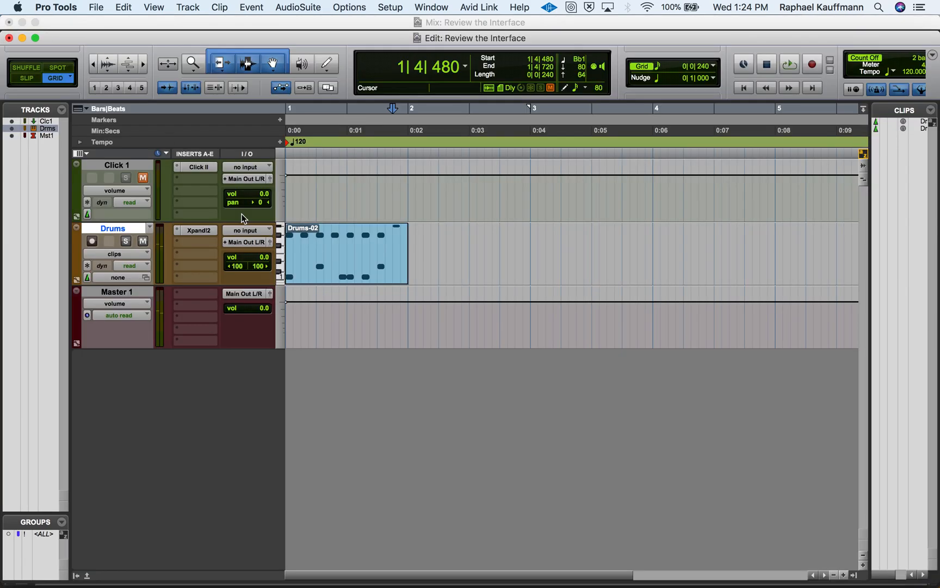
- Play back the selected drum clip in the Edit window and return to the session start
{"action": "left_click", "coordinate": [335, 273]}
{"action": "key", "text": "space"}
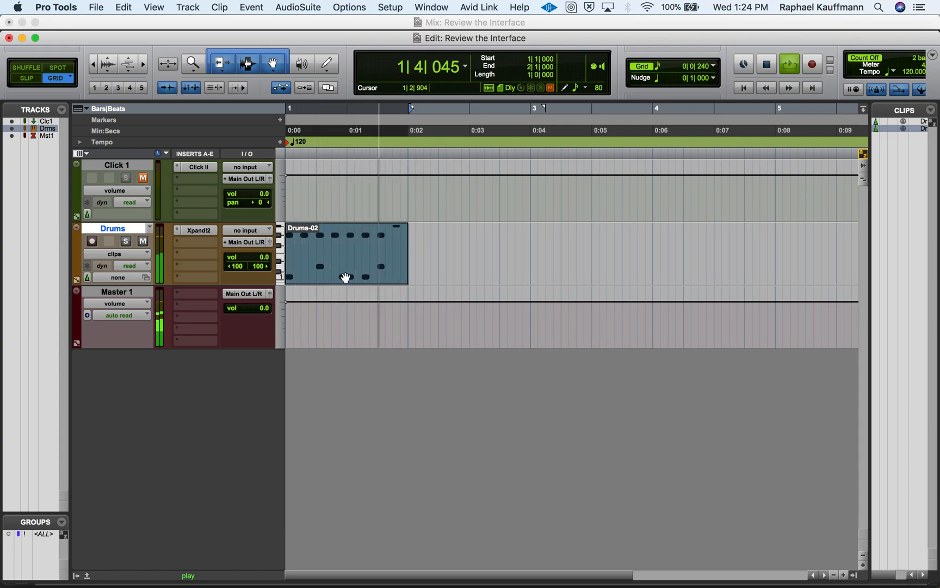
{"action": "key", "text": "space"}
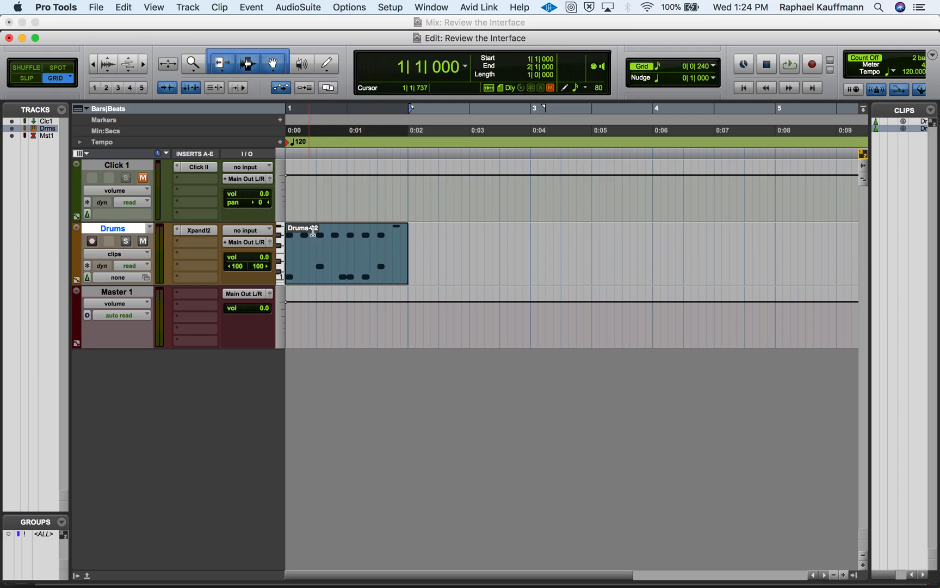
{"action": "key", "text": "Return"}
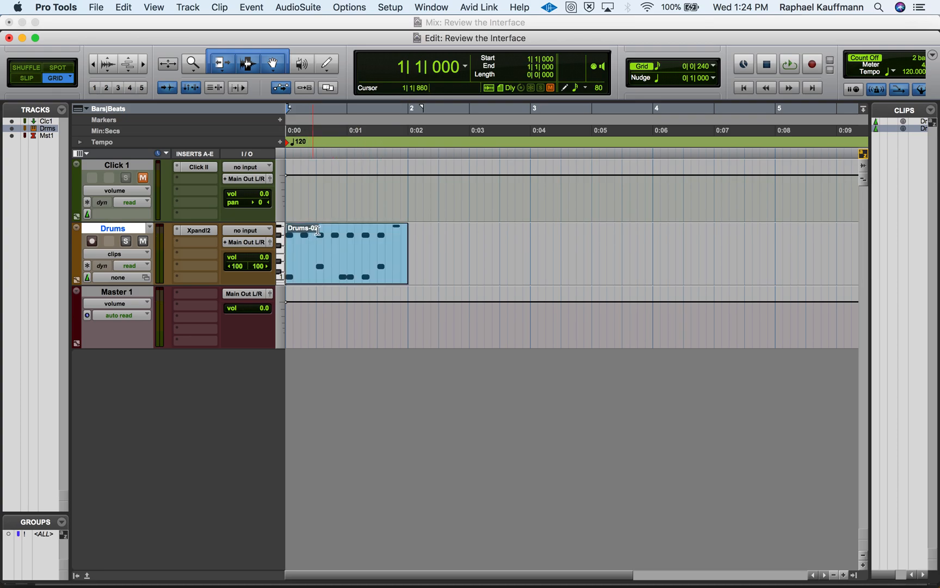
- Add a 90 BPM tempo change at bar 2 and delete it again from the Tempo ruler
{"action": "left_click", "coordinate": [280, 142]}
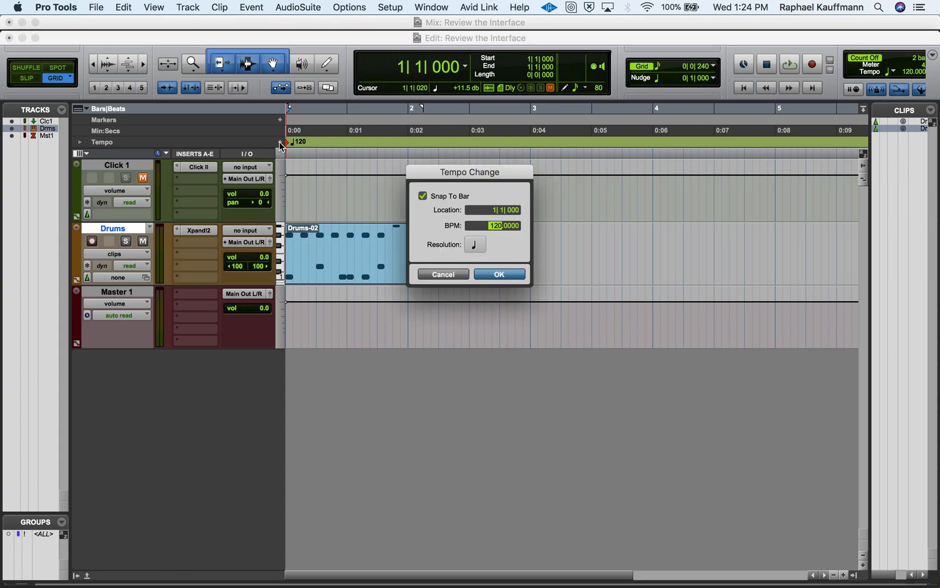
{"action": "left_click", "coordinate": [435, 274]}
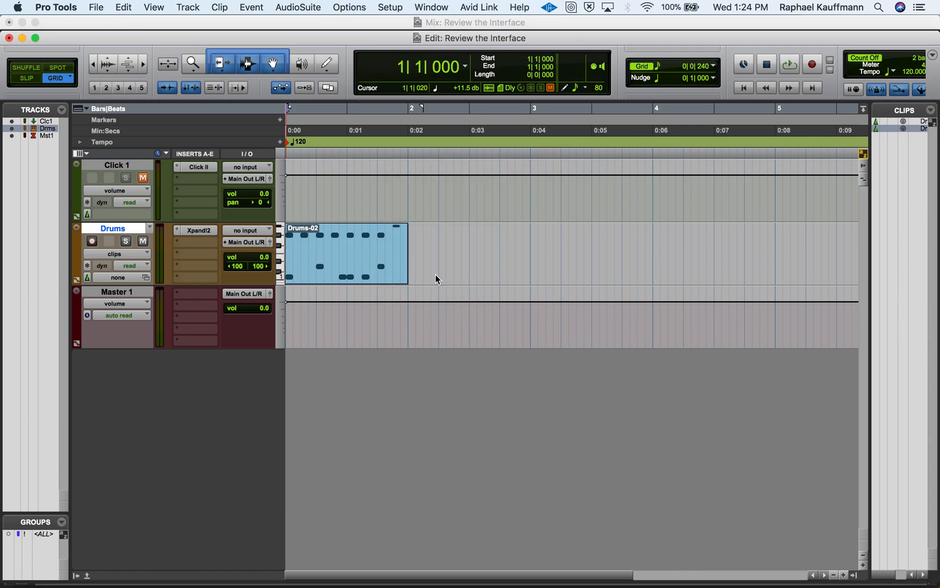
{"action": "left_click", "coordinate": [407, 150]}
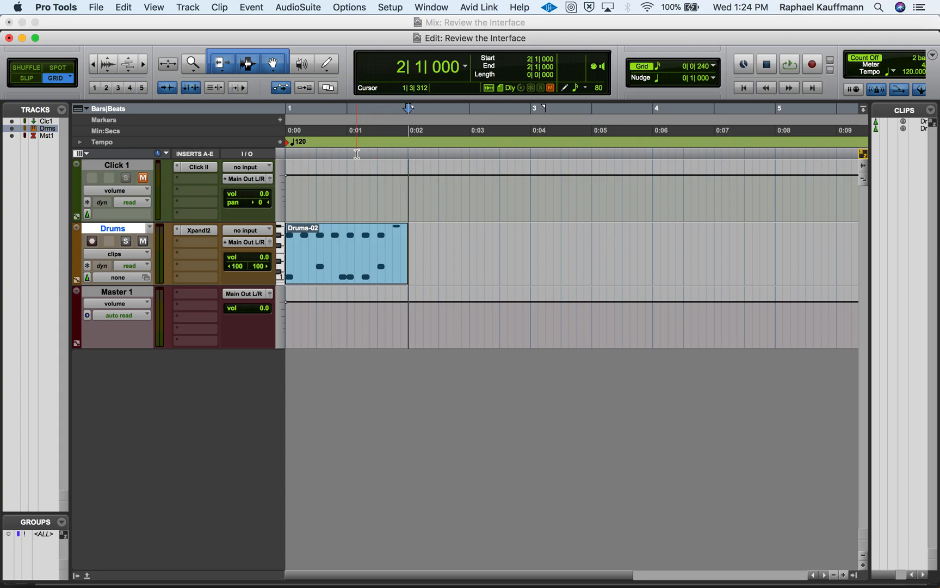
{"action": "left_click", "coordinate": [280, 142]}
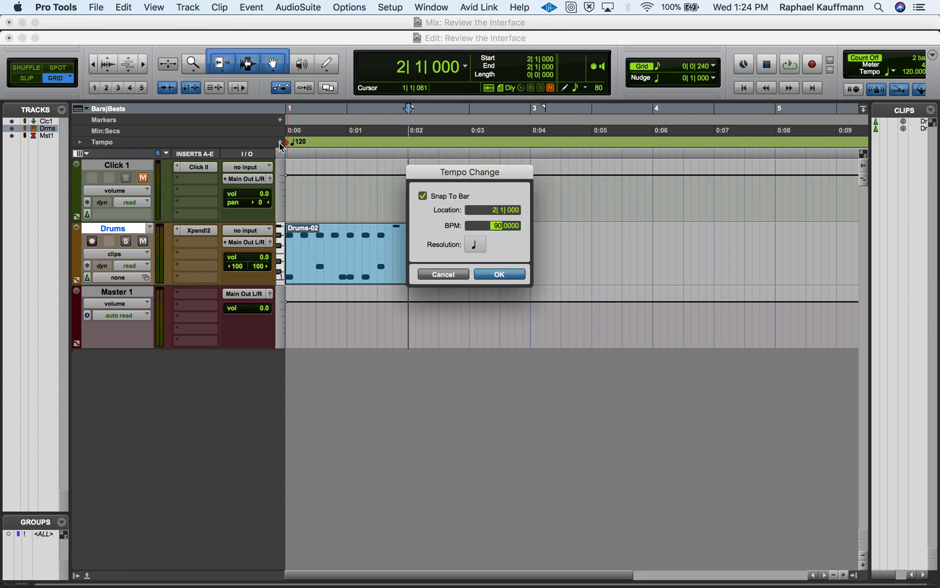
{"action": "key", "text": "Return"}
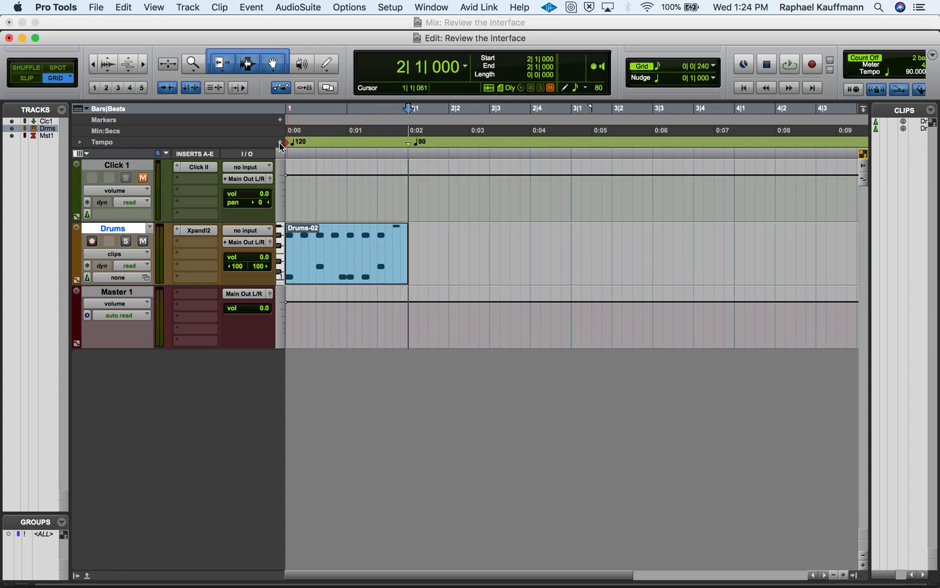
{"action": "left_click", "coordinate": [412, 148], "text": "alt"}
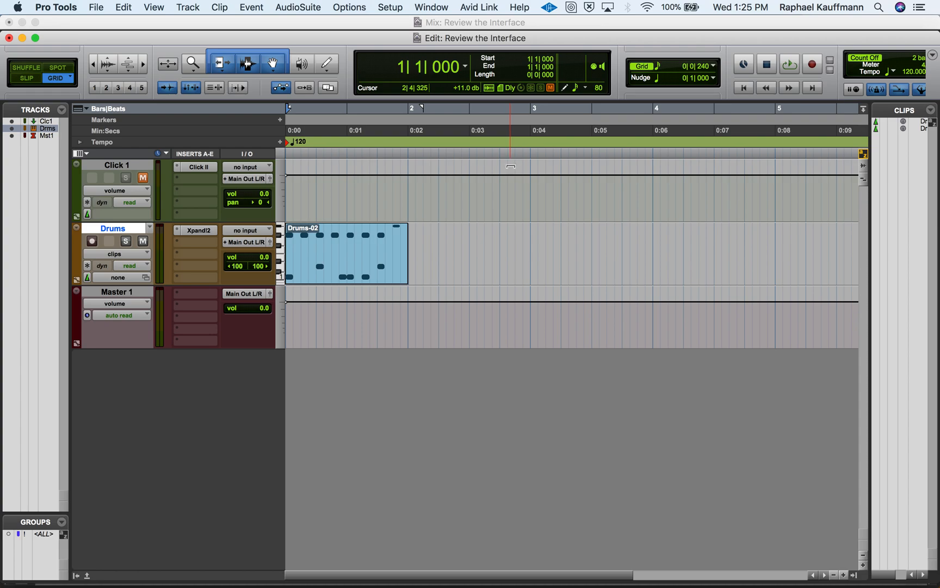
- Reposition and widen the Edit window to reveal the full set of tempo and meter controls
{"action": "scroll", "coordinate": [752, 98], "scroll_direction": "right", "scroll_amount": 2}
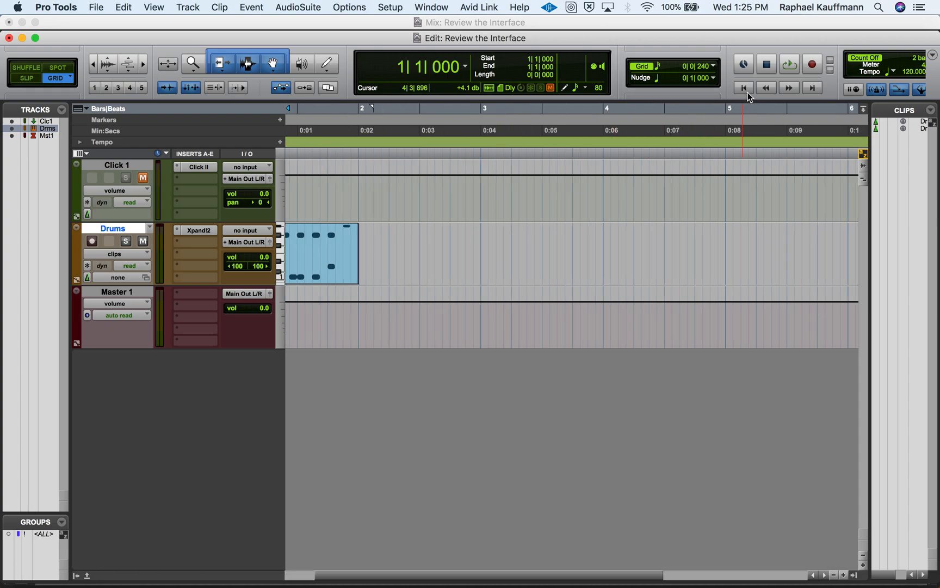
{"action": "left_click_drag", "start_coordinate": [746, 38], "coordinate": [721, 35]}
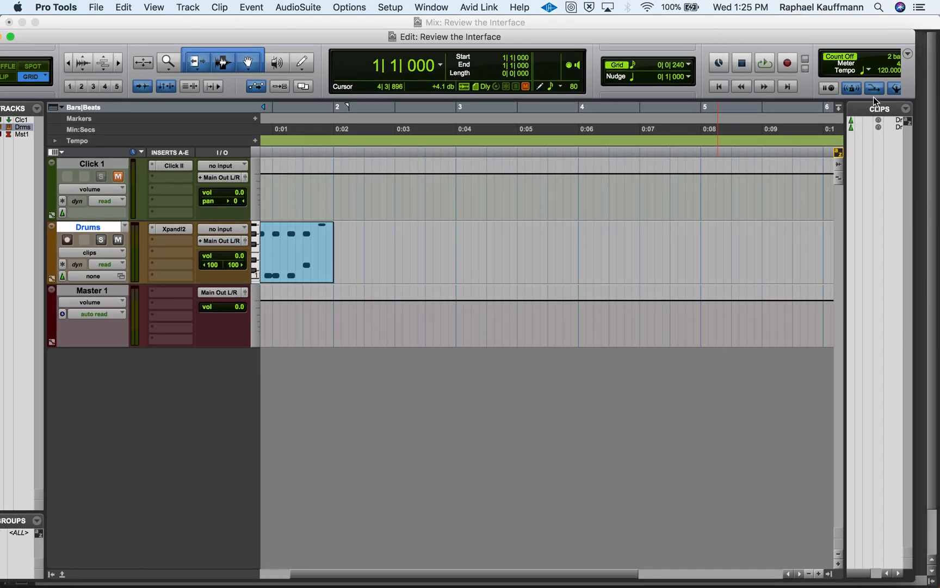
{"action": "left_click_drag", "start_coordinate": [915, 89], "coordinate": [937, 88]}
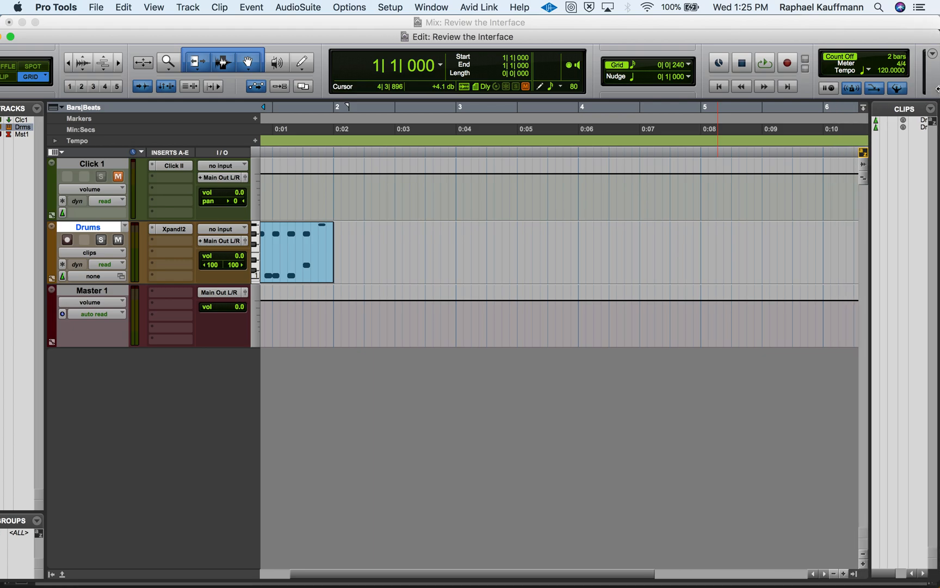
{"action": "left_click_drag", "start_coordinate": [888, 35], "coordinate": [804, 37]}
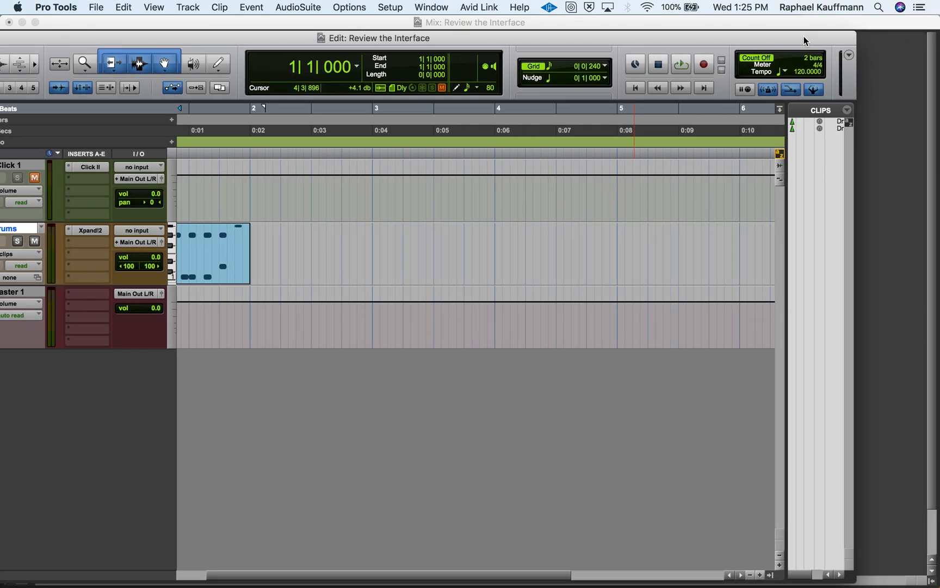
{"action": "left_click_drag", "start_coordinate": [859, 74], "coordinate": [882, 73]}
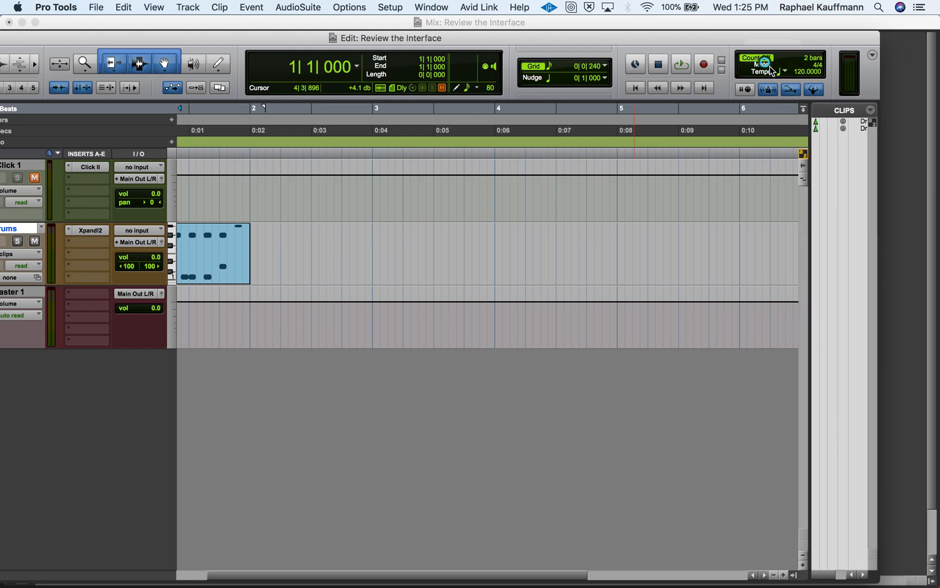
- Turn off the Conductor track and set the manual session tempo to 85 BPM
{"action": "left_click", "coordinate": [813, 90]}
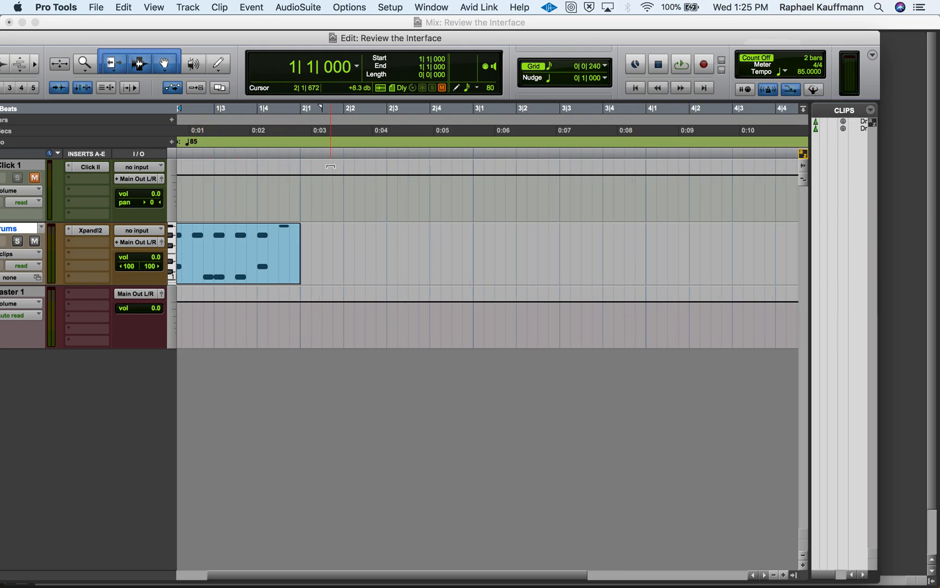
{"action": "left_click_drag", "start_coordinate": [799, 75], "coordinate": [799, 75]}
{"action": "left_click", "coordinate": [800, 73]}
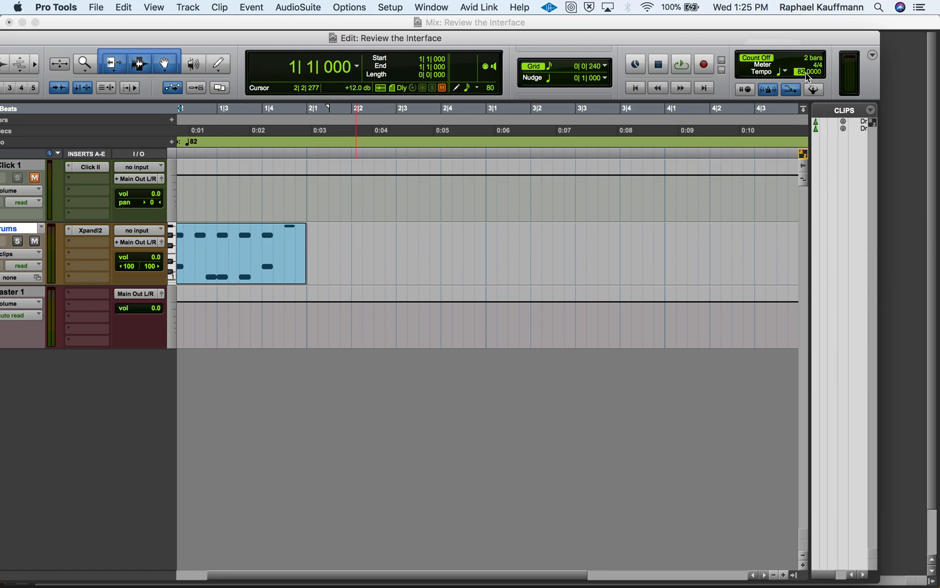
{"action": "type", "text": "85"}
{"action": "key", "text": "Return"}
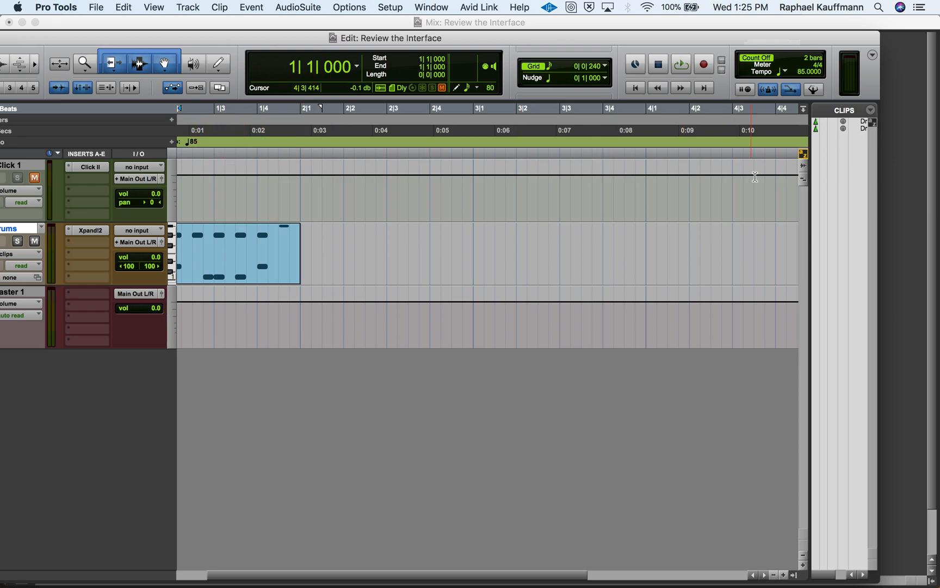
- Return to the session start, then toggle the metronome and Count Off controls off and back on
{"action": "key", "text": "Return"}
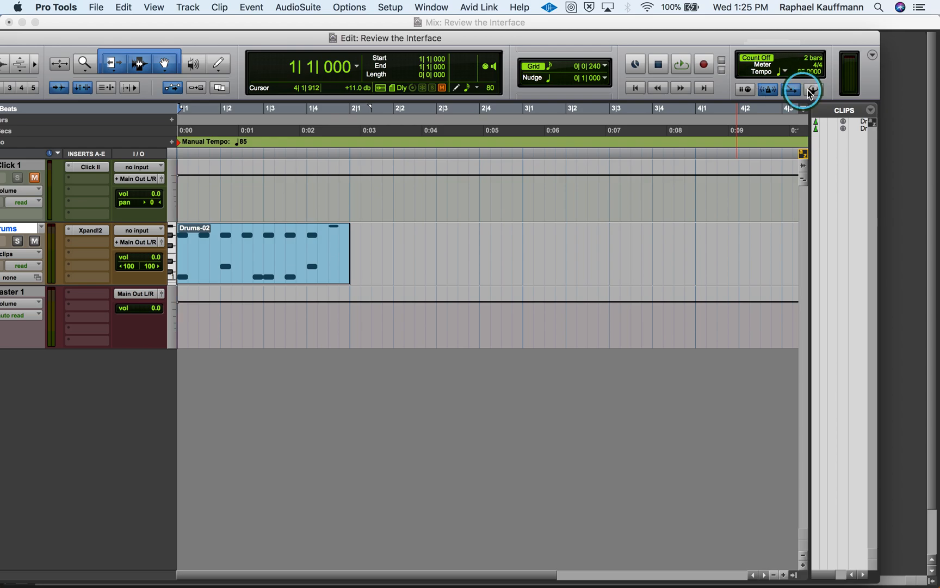
{"action": "left_click", "coordinate": [764, 92]}
{"action": "left_click", "coordinate": [764, 93]}
{"action": "left_click", "coordinate": [764, 93]}
{"action": "left_click", "coordinate": [765, 92]}
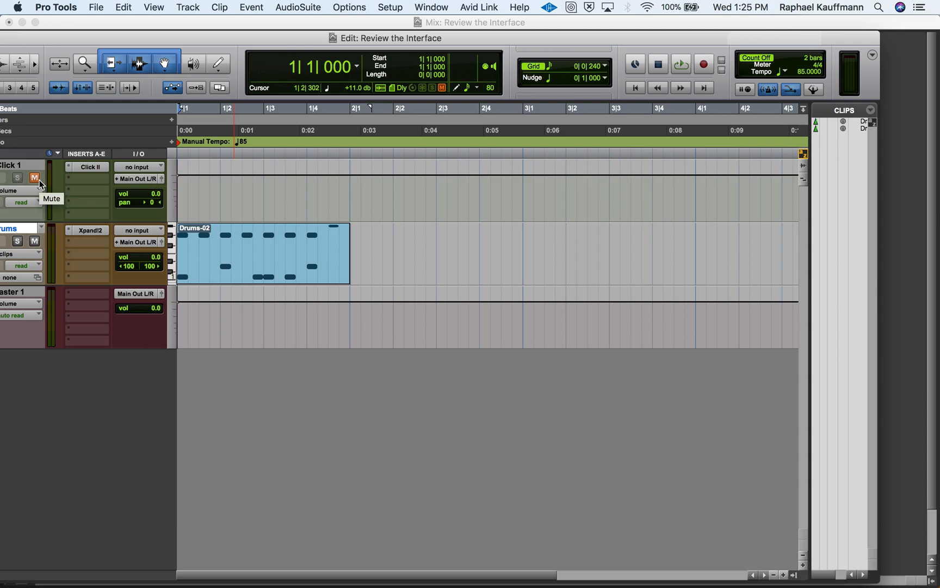
{"action": "left_click", "coordinate": [759, 59]}
{"action": "left_click", "coordinate": [759, 59]}
- Open the Click/Countoff Options, toggle the countoff's Only during record option off and back on, and accept the dialog
{"action": "double_click", "coordinate": [771, 92]}
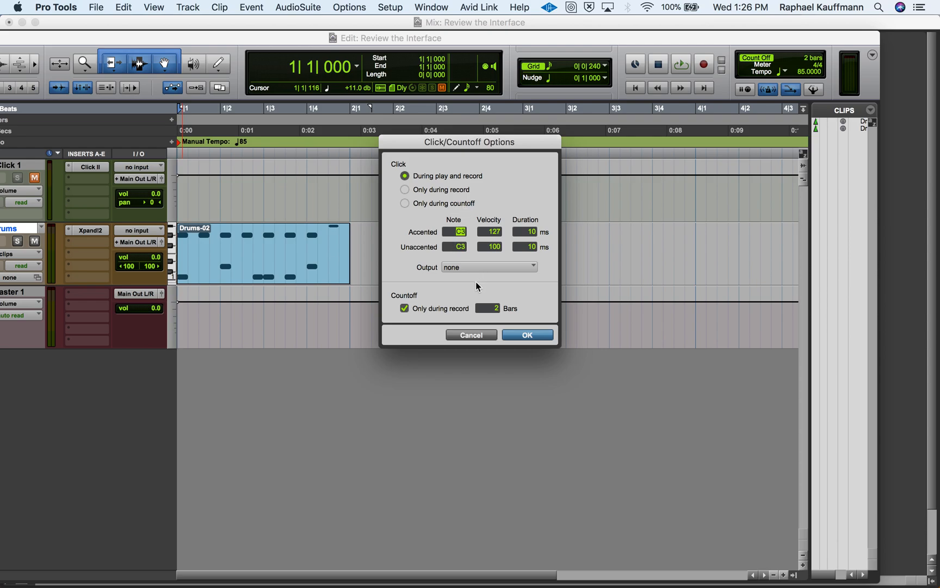
{"action": "left_click", "coordinate": [521, 300]}
{"action": "left_click", "coordinate": [403, 308]}
{"action": "left_click", "coordinate": [408, 308]}
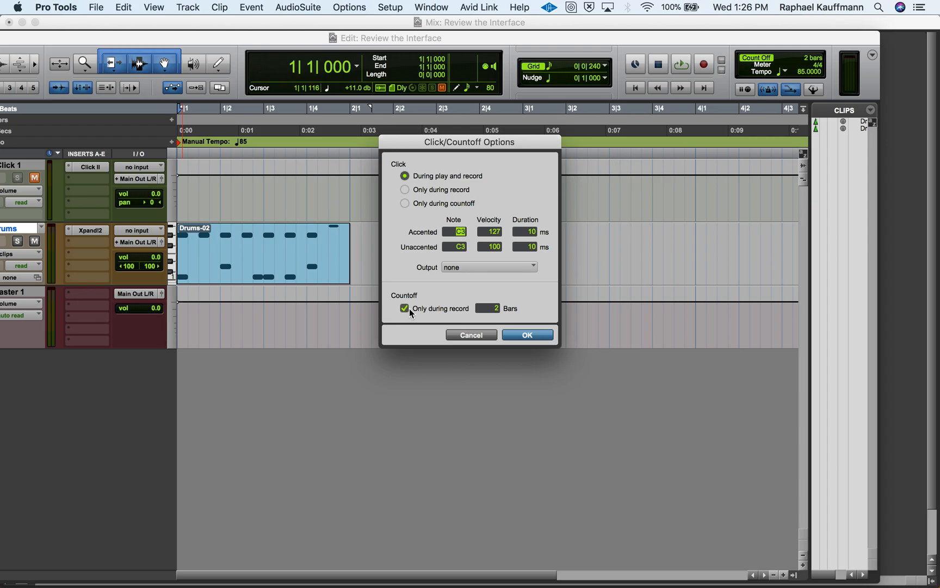
{"action": "left_click", "coordinate": [526, 334]}
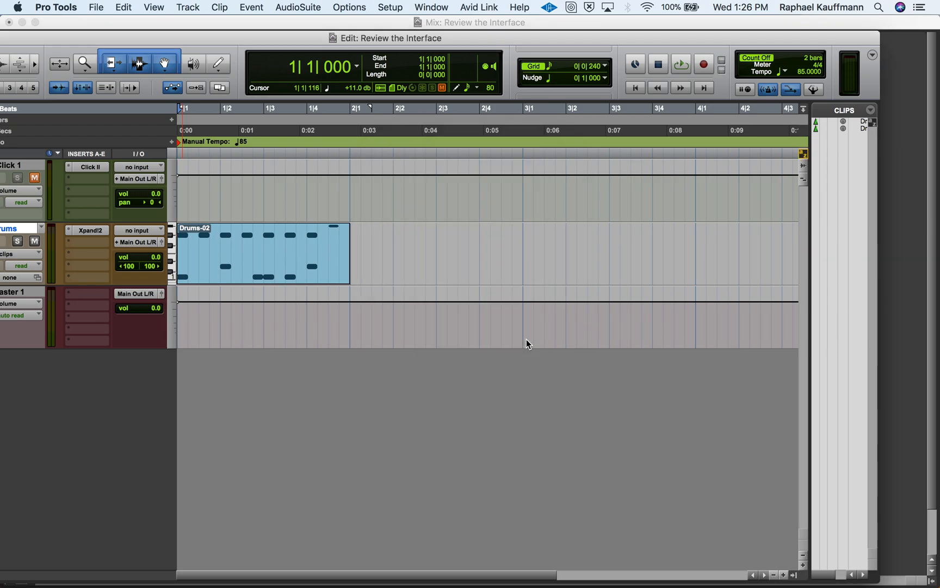
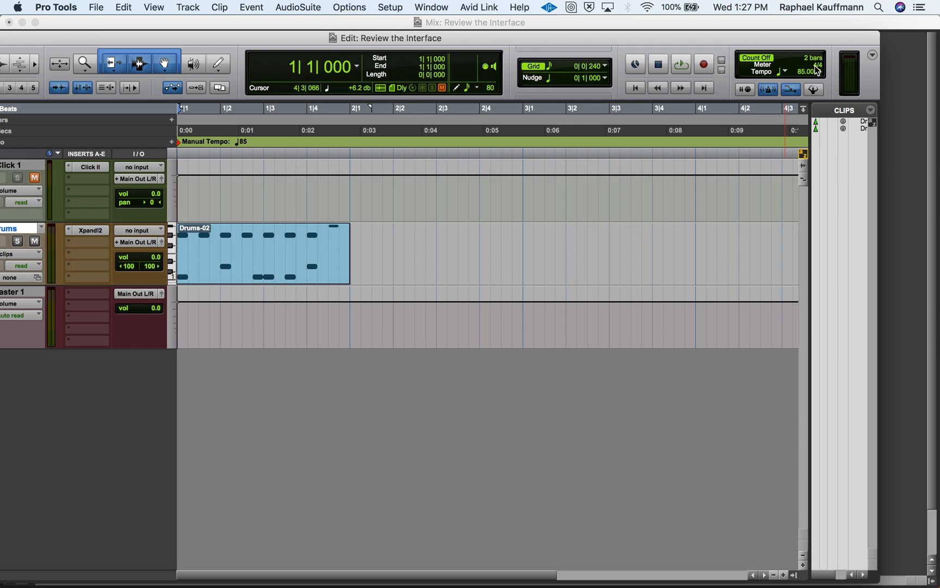
- Confirm the 4/4 meter at 1|1|000 in the Meter Change dialog, then toggle the Conductor track on and off again
{"action": "double_click", "coordinate": [817, 70]}
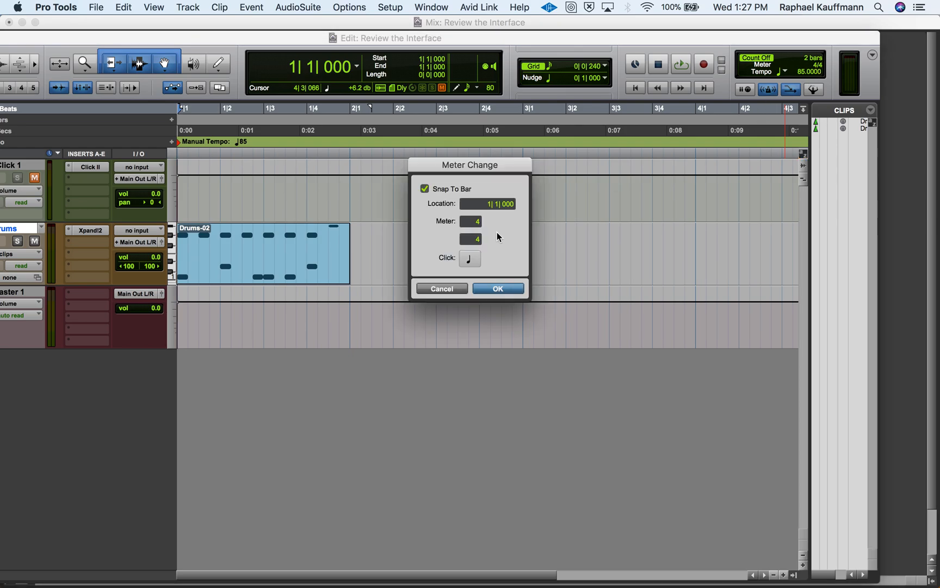
{"action": "left_click", "coordinate": [477, 221]}
{"action": "left_click", "coordinate": [497, 287]}
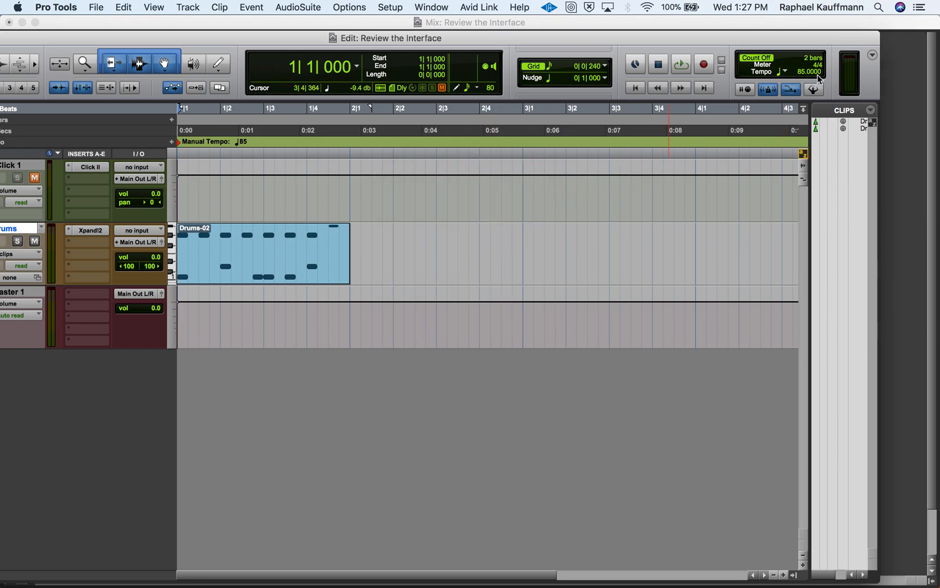
{"action": "left_click", "coordinate": [790, 90]}
{"action": "left_click", "coordinate": [791, 91]}
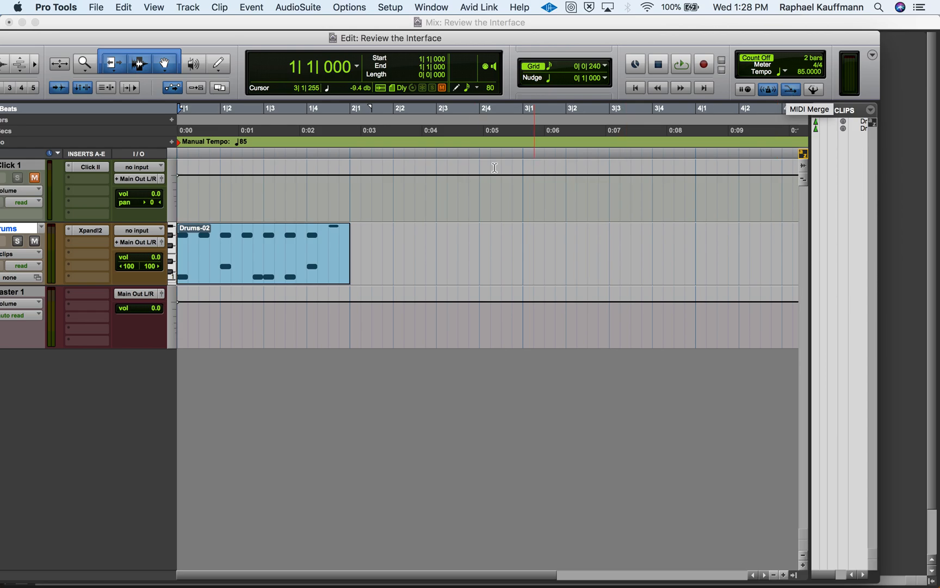
- Reposition the Edit window to reveal the edit modes and try moving the drum clip in Slip mode
{"action": "left_click_drag", "start_coordinate": [471, 48], "coordinate": [599, 27]}
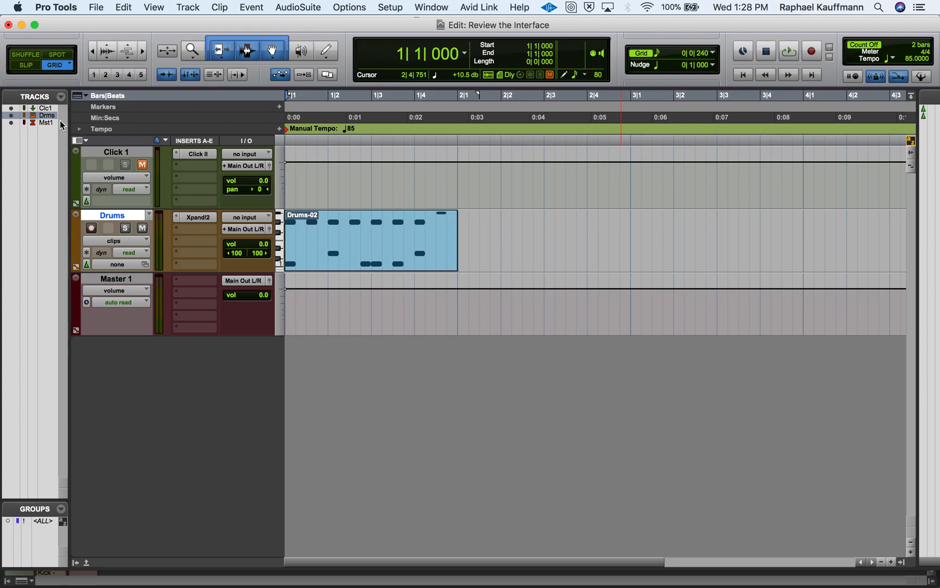
{"action": "left_click", "coordinate": [29, 66]}
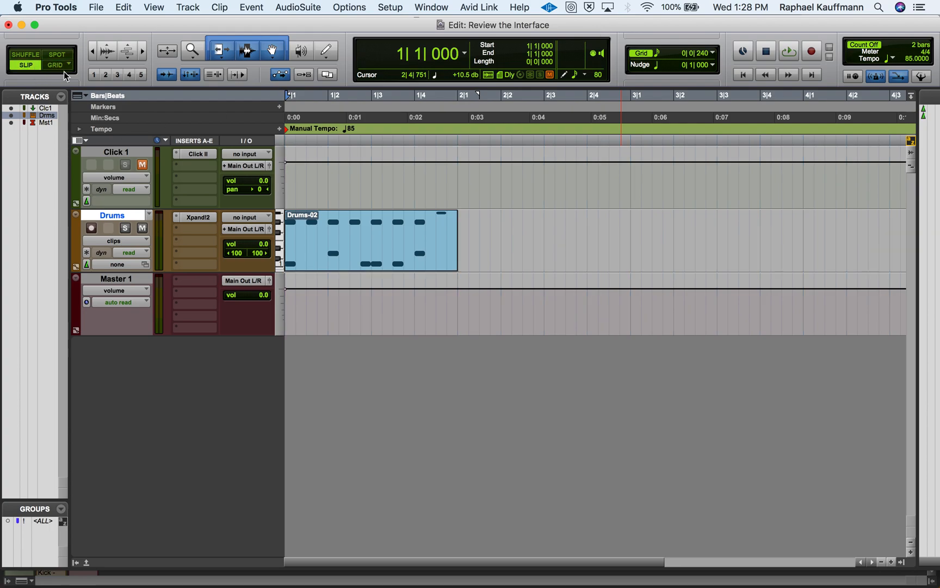
{"action": "key", "text": "super+bracketright"}
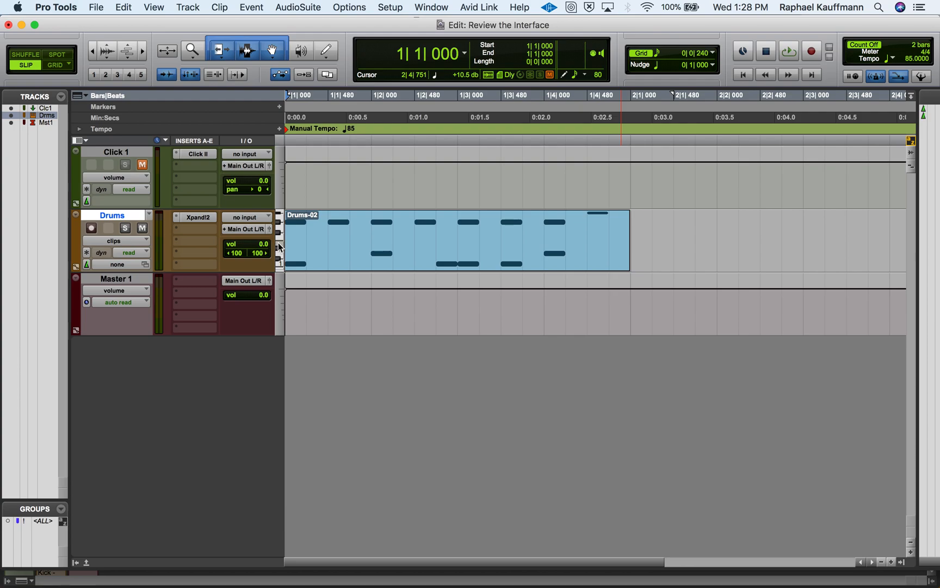
{"action": "mouse_move", "coordinate": [328, 266]}
{"action": "left_mouse_down"}
{"action": "mouse_move", "coordinate": [384, 260]}
{"action": "mouse_move", "coordinate": [314, 253]}
{"action": "left_mouse_up"}
- Switch to Grid mode, try moving the drum clip along the grid from bar 1, and play it back briefly
{"action": "left_click", "coordinate": [55, 65]}
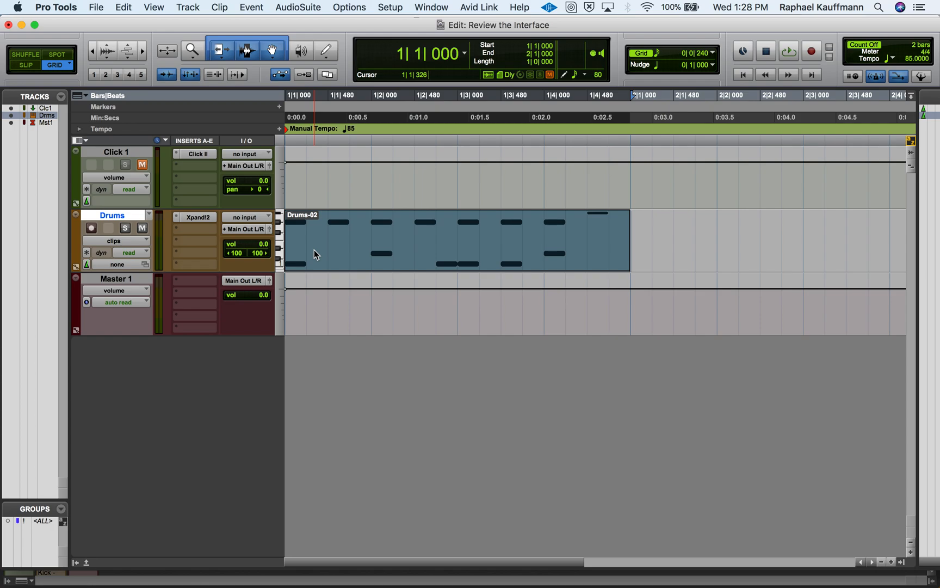
{"action": "left_click", "coordinate": [321, 257]}
{"action": "mouse_move", "coordinate": [320, 258]}
{"action": "left_mouse_down"}
{"action": "mouse_move", "coordinate": [359, 260]}
{"action": "mouse_move", "coordinate": [314, 252]}
{"action": "left_mouse_up"}
{"action": "key", "text": "space"}
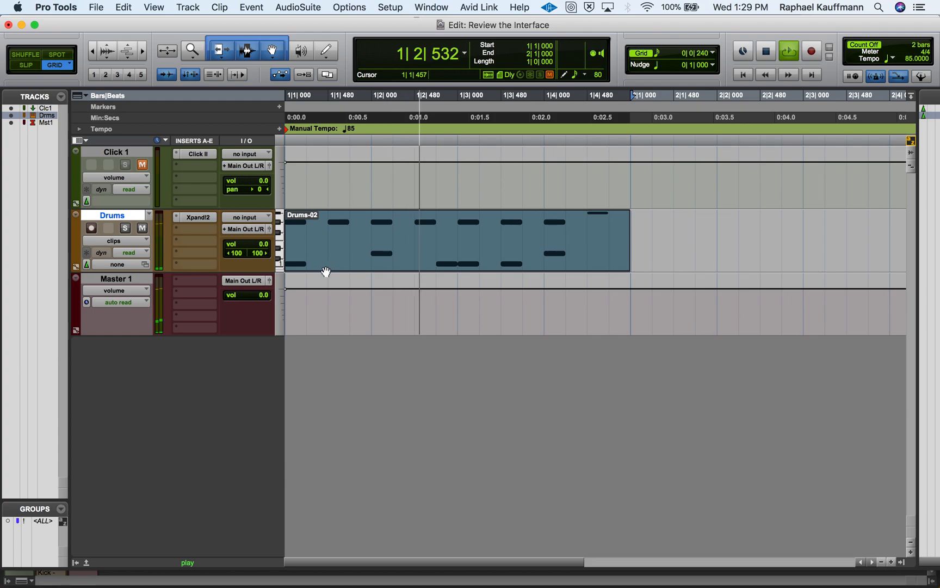
{"action": "key", "text": "space"}
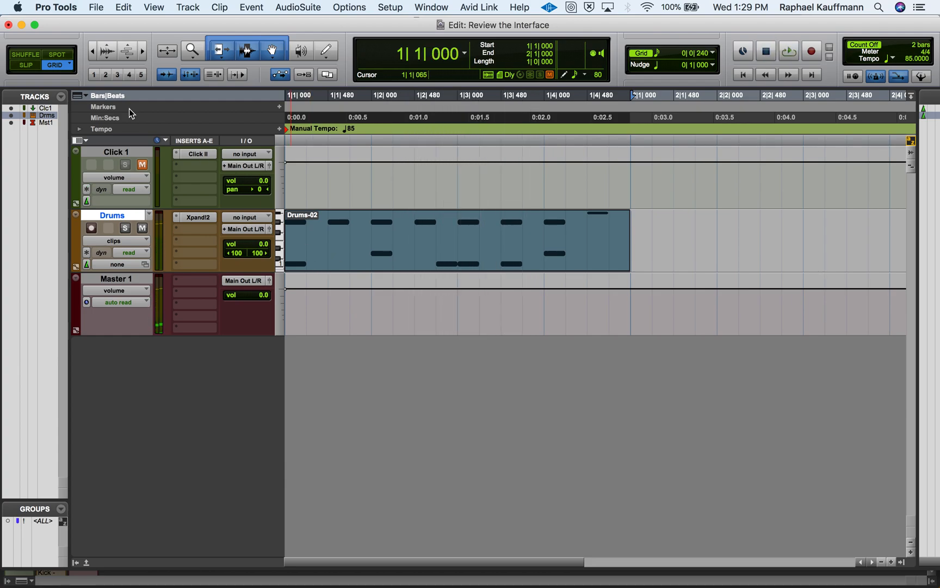
- Recall zoom presets 1 through 5 in turn, then return to preset 1 and finish on preset 2
{"action": "left_click", "coordinate": [98, 79]}
{"action": "left_click", "coordinate": [106, 76]}
{"action": "left_click", "coordinate": [125, 75]}
{"action": "left_click", "coordinate": [127, 77]}
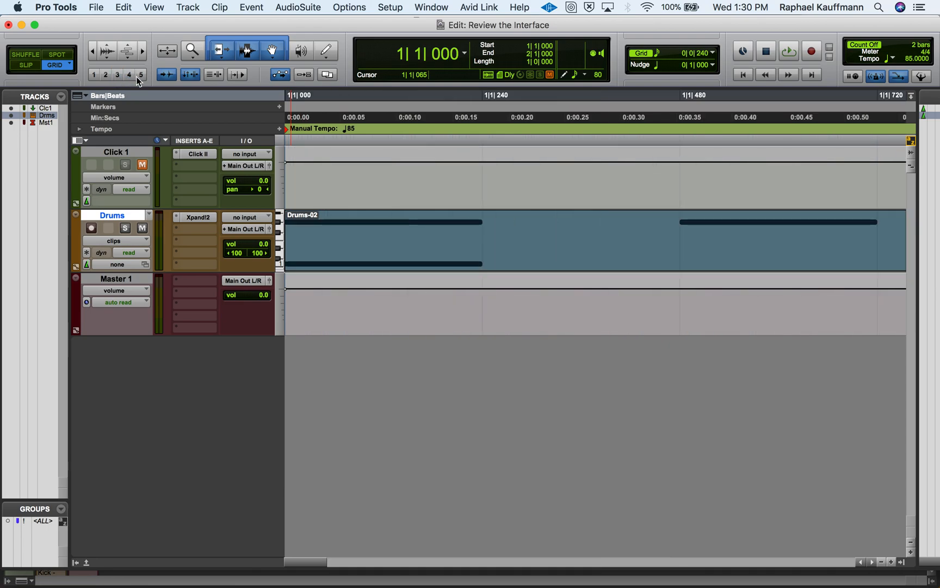
{"action": "left_click", "coordinate": [139, 76]}
{"action": "left_click", "coordinate": [95, 76]}
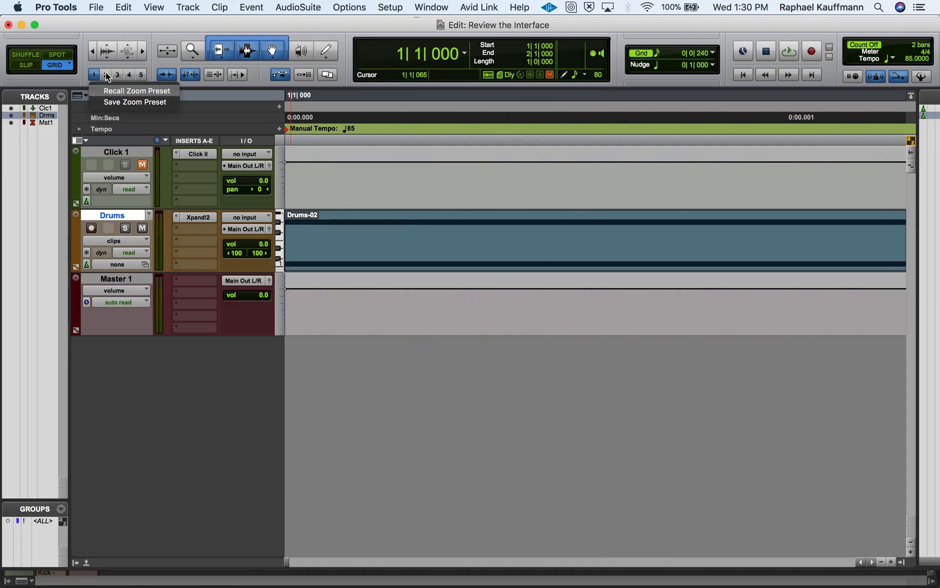
{"action": "left_click", "coordinate": [96, 74]}
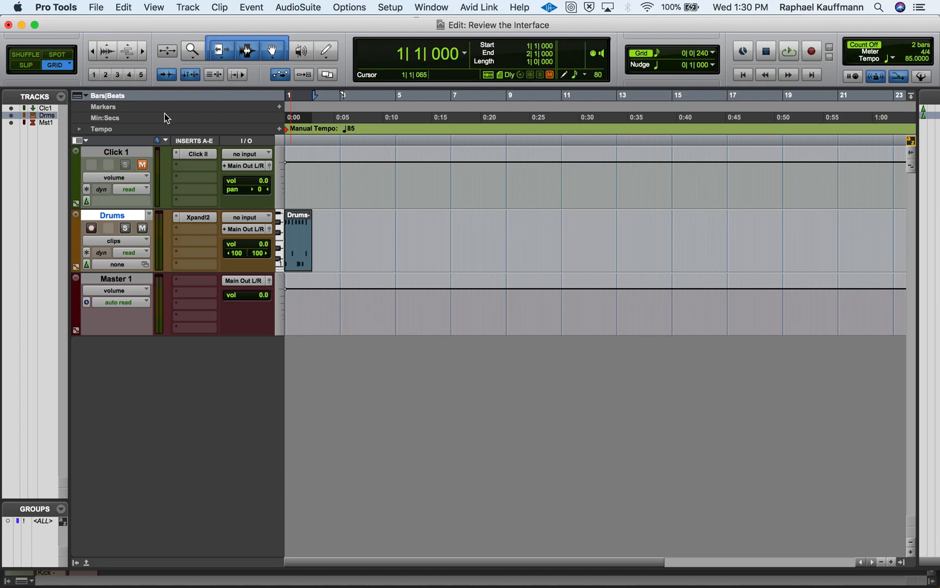
{"action": "left_click", "coordinate": [106, 75]}
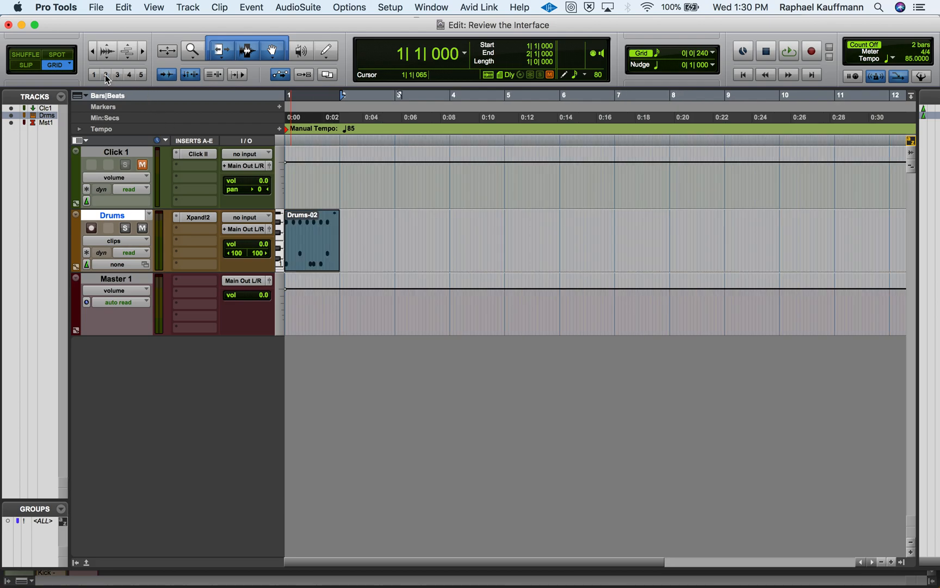
- Zoom the timeline horizontally in and out around the drum clip until about three bars are in view
{"action": "key", "text": "r"}
{"action": "key", "text": "t"}
{"action": "key", "text": "t"}
{"action": "key", "text": "t"}
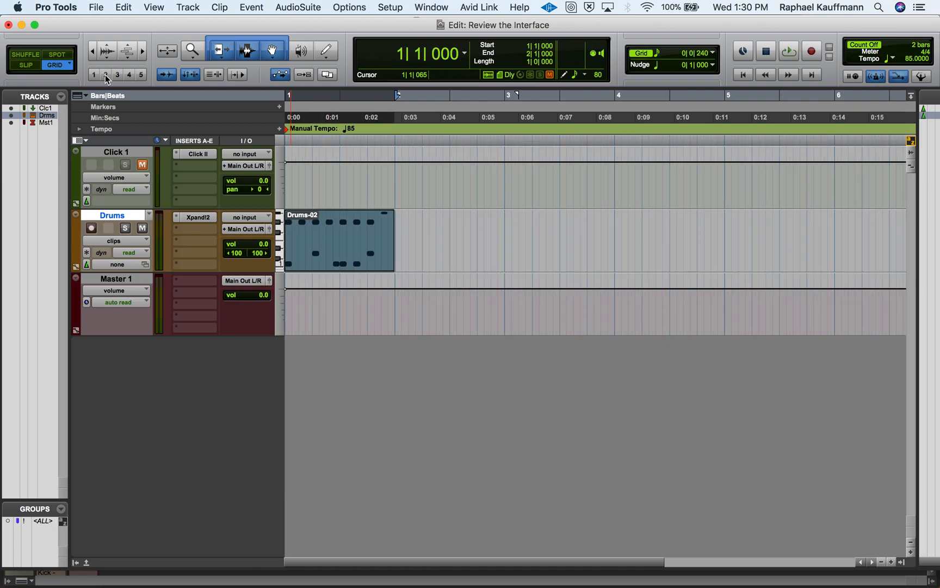
{"action": "key", "text": "r"}
{"action": "key", "text": "r"}
{"action": "key", "text": "t"}
{"action": "key", "text": "t"}
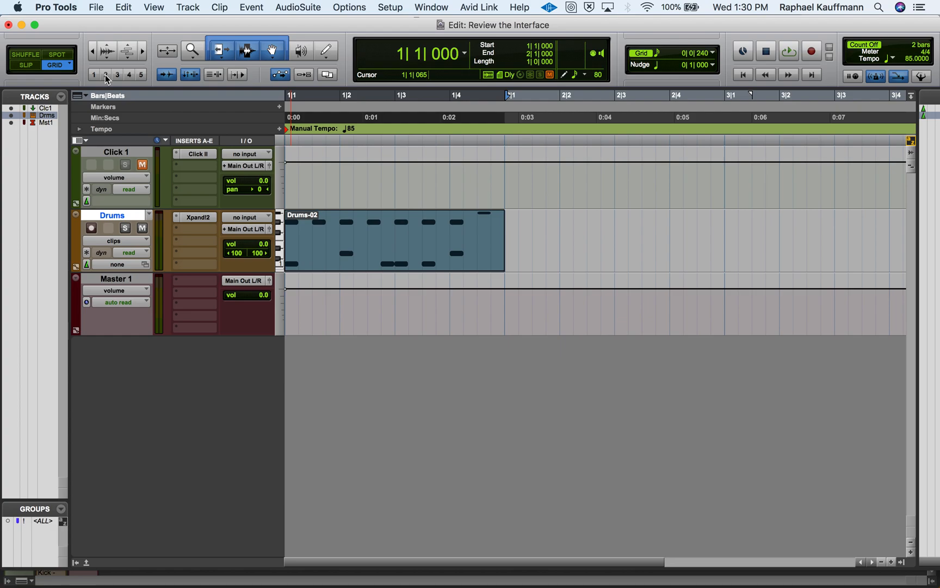
{"action": "left_click", "coordinate": [145, 51]}
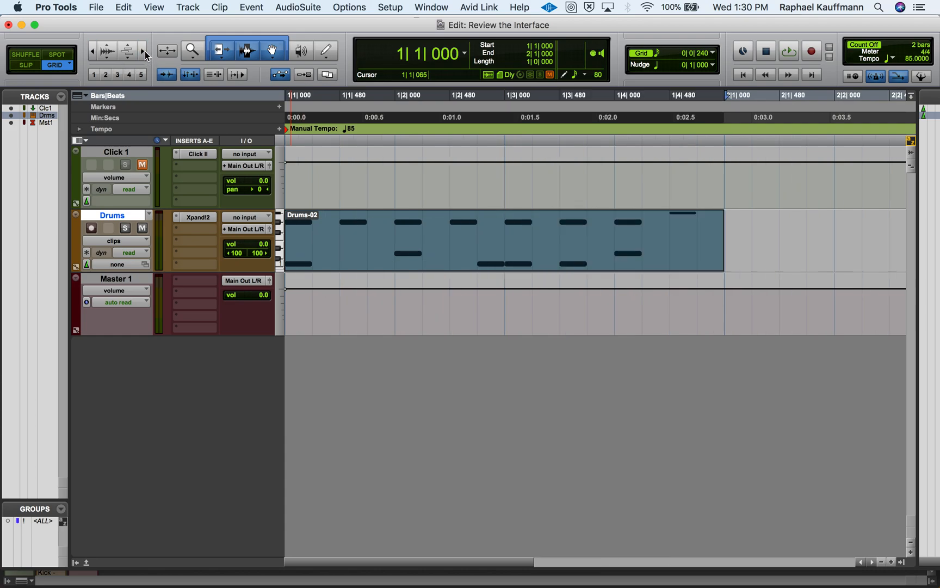
{"action": "left_click", "coordinate": [92, 51]}
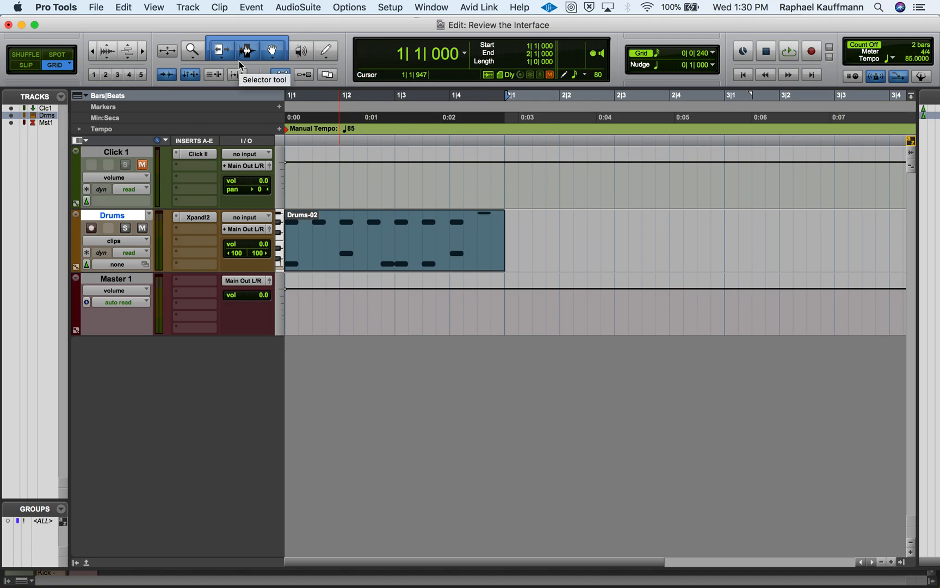
- Turn on Insertion Follows Playback, place the cursor at 1|3|240 in the drum clip, and start and stop playback
{"action": "left_click", "coordinate": [167, 77]}
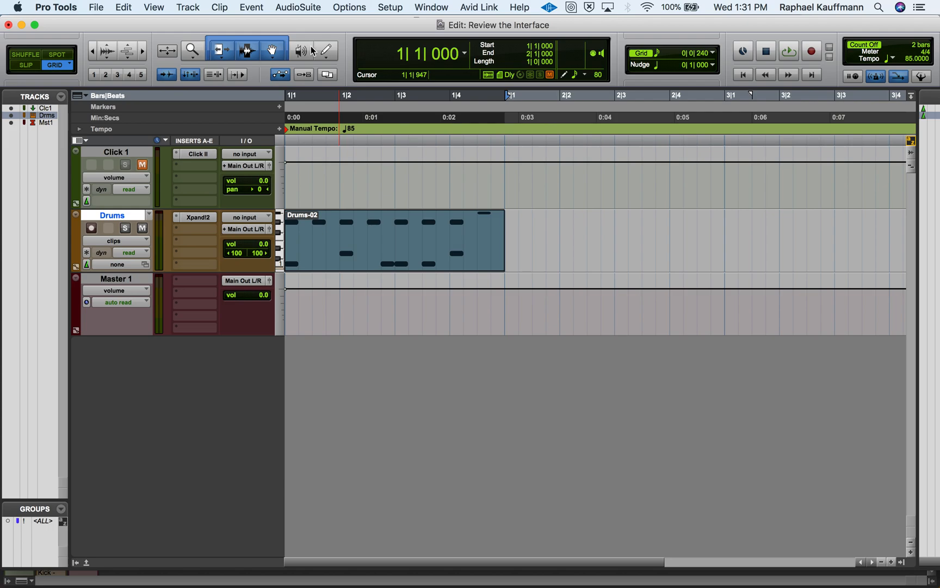
{"action": "left_click", "coordinate": [236, 73]}
{"action": "left_click", "coordinate": [414, 223]}
{"action": "key", "text": "space"}
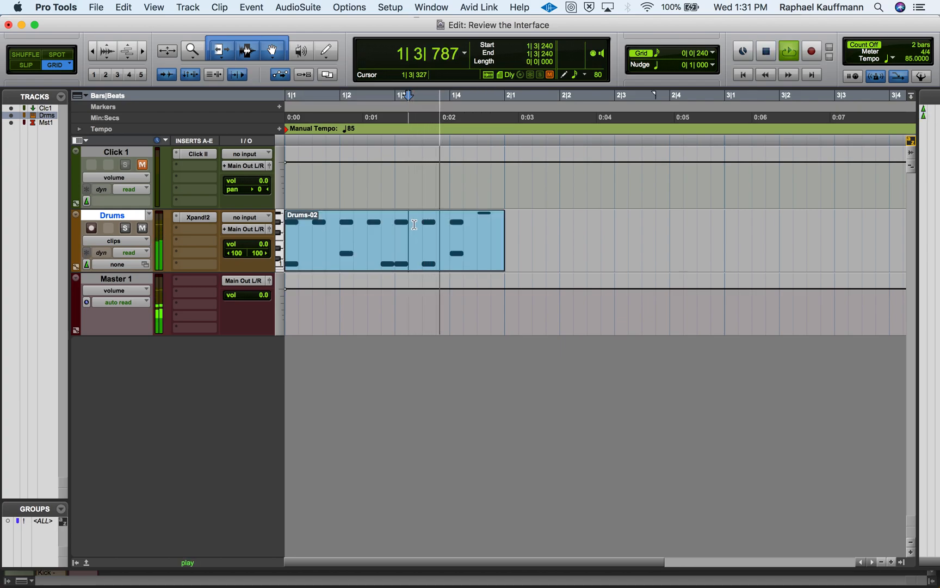
{"action": "key", "text": "space"}
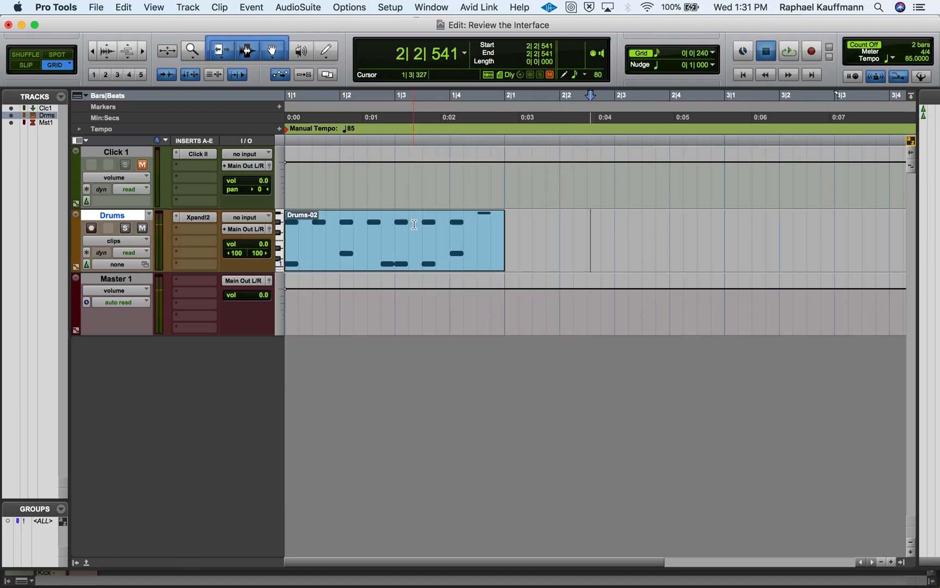
- Place the cursor at 1|3|000 in the drum clip and repeatedly start and stop playback with Insertion Follows Playback on
{"action": "double_click", "coordinate": [391, 242]}
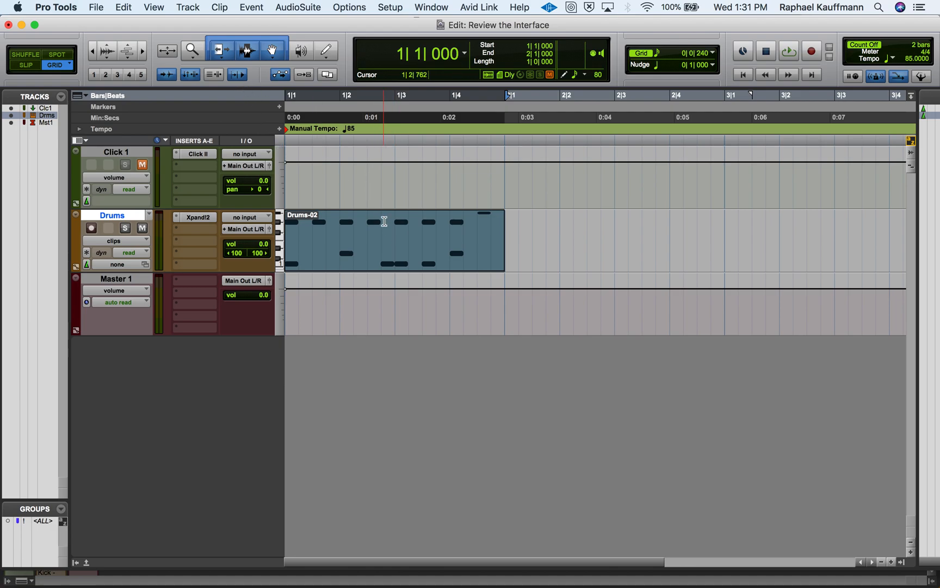
{"action": "left_click", "coordinate": [384, 221]}
{"action": "left_click", "coordinate": [395, 223]}
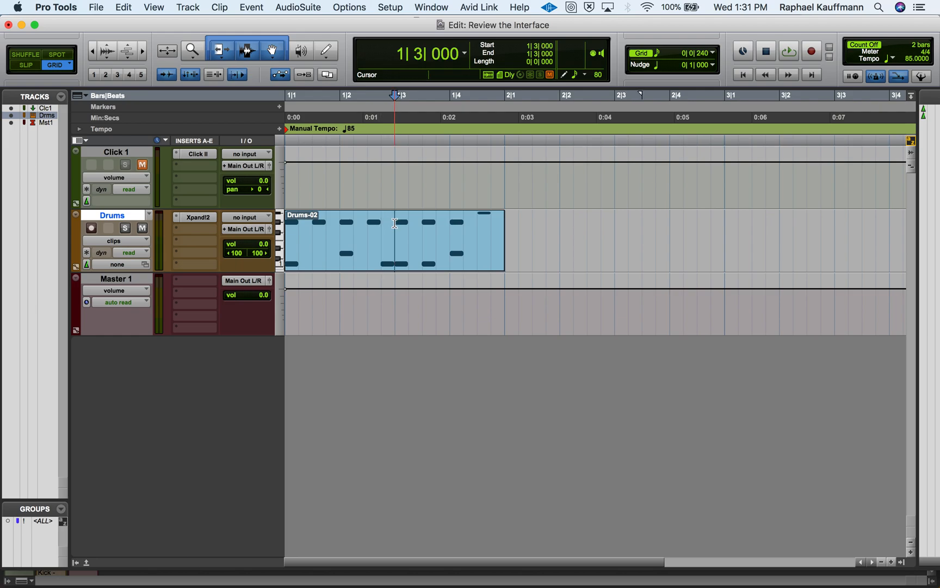
{"action": "key", "text": "space"}
{"action": "key", "text": "space"}
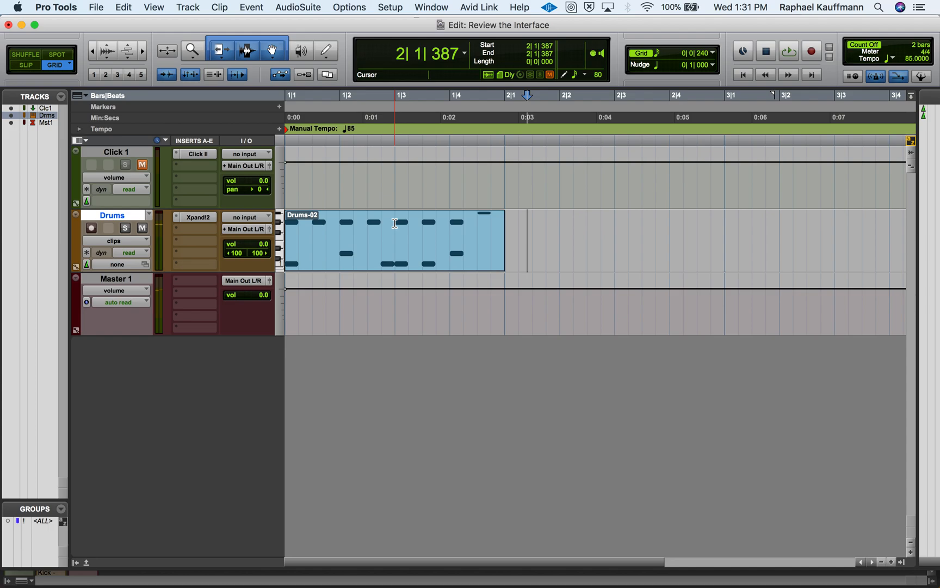
{"action": "key", "text": "space"}
{"action": "key", "text": "space"}
{"action": "key", "text": "space"}
{"action": "key", "text": "space"}
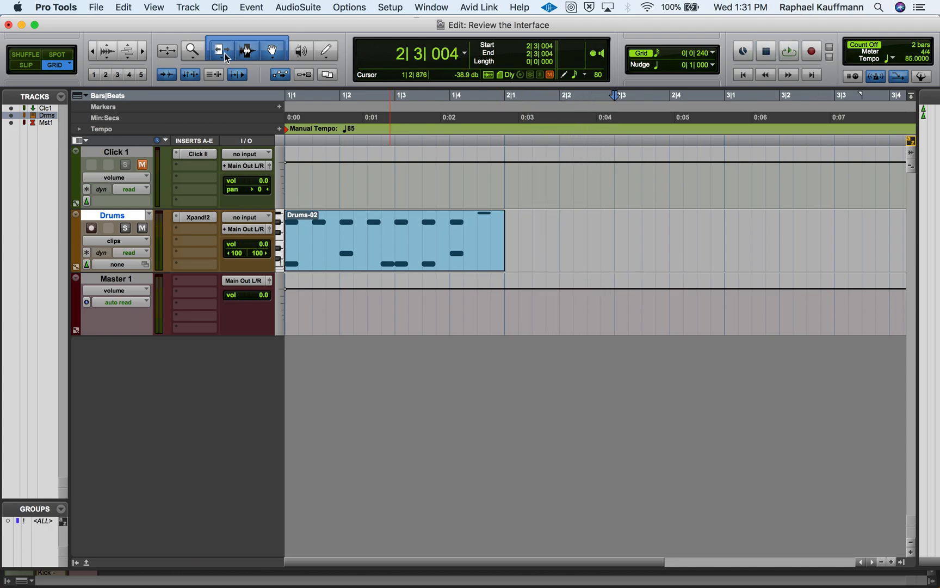
- With Insertion Follows Playback off, place the cursor at 1|3|000 and start and stop playback twice
{"action": "left_click", "coordinate": [395, 231]}
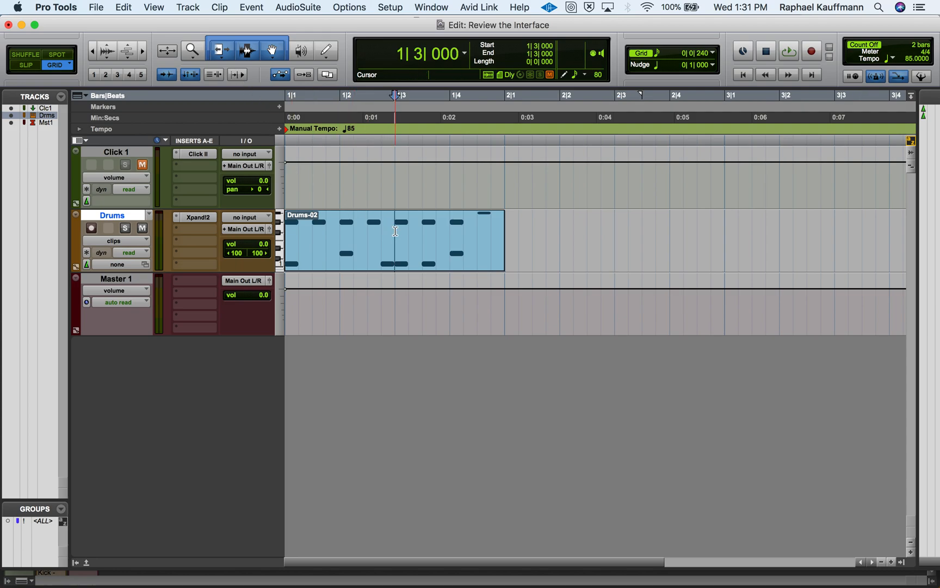
{"action": "key", "text": "space"}
{"action": "key", "text": "space"}
{"action": "key", "text": "space"}
{"action": "key", "text": "space"}
- Zoom into the drum clip from around beat 2 with the Zoomer tool, then zoom back out to the whole clip
{"action": "left_click", "coordinate": [193, 51]}
{"action": "left_click_drag", "start_coordinate": [327, 223], "coordinate": [515, 337]}
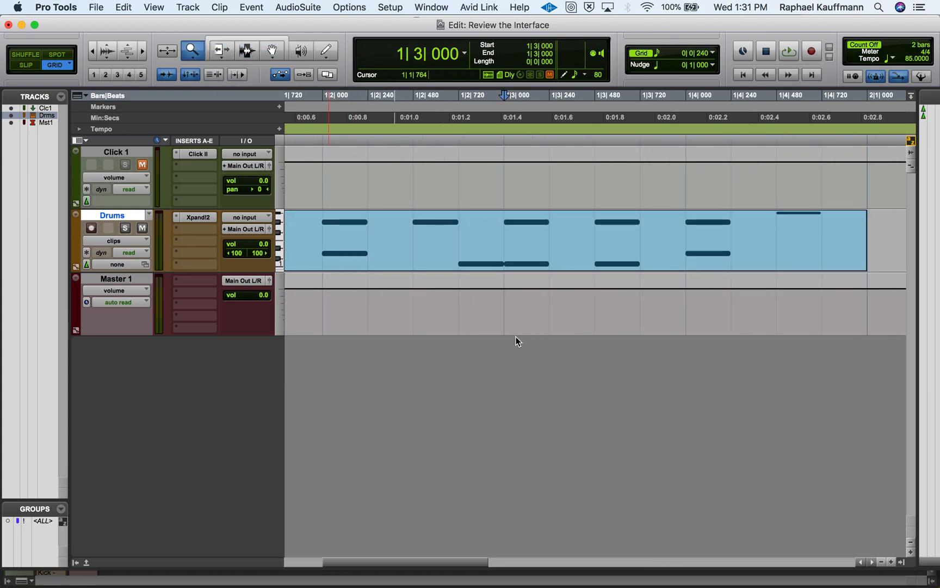
{"action": "key", "text": "r"}
{"action": "key", "text": "r"}
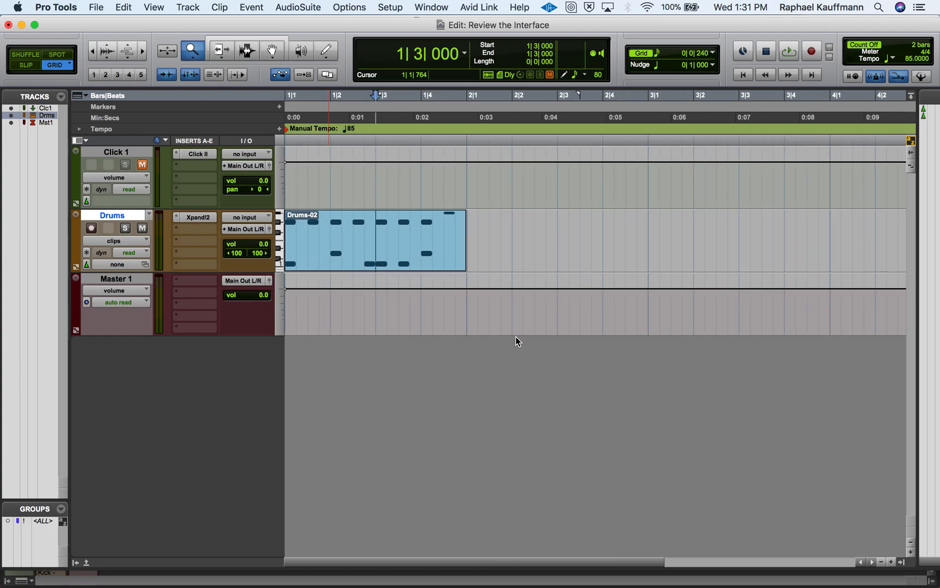
- Try trimming the start and end edges of the drum clip with the Trim tool
{"action": "left_click", "coordinate": [231, 52]}
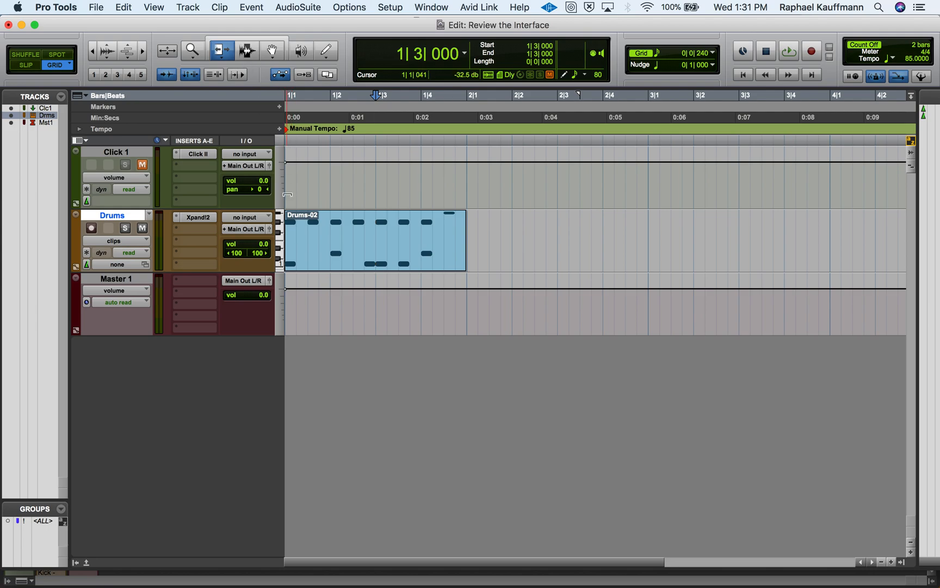
{"action": "left_click", "coordinate": [307, 259]}
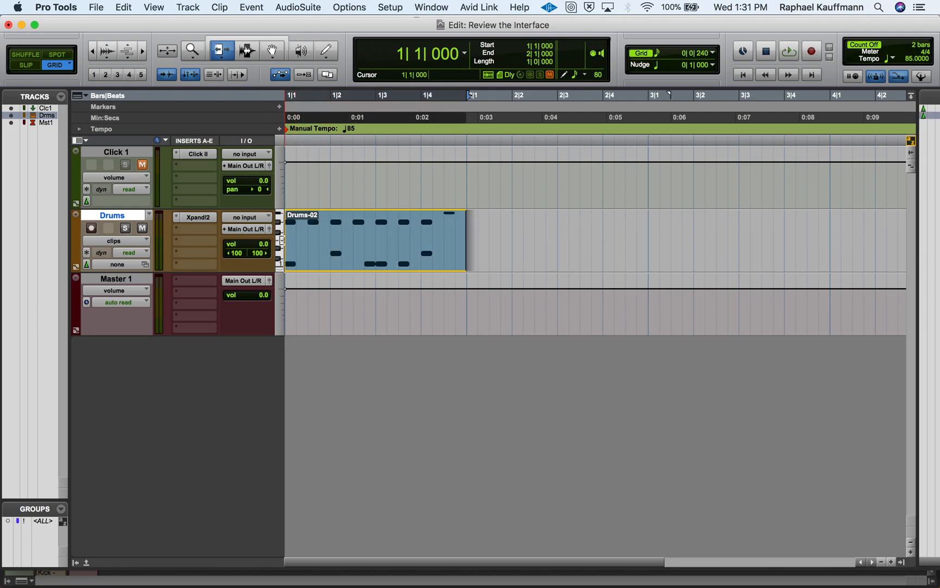
{"action": "mouse_move", "coordinate": [462, 237]}
{"action": "left_mouse_down"}
{"action": "mouse_move", "coordinate": [376, 236]}
{"action": "mouse_move", "coordinate": [463, 237]}
{"action": "left_mouse_up"}
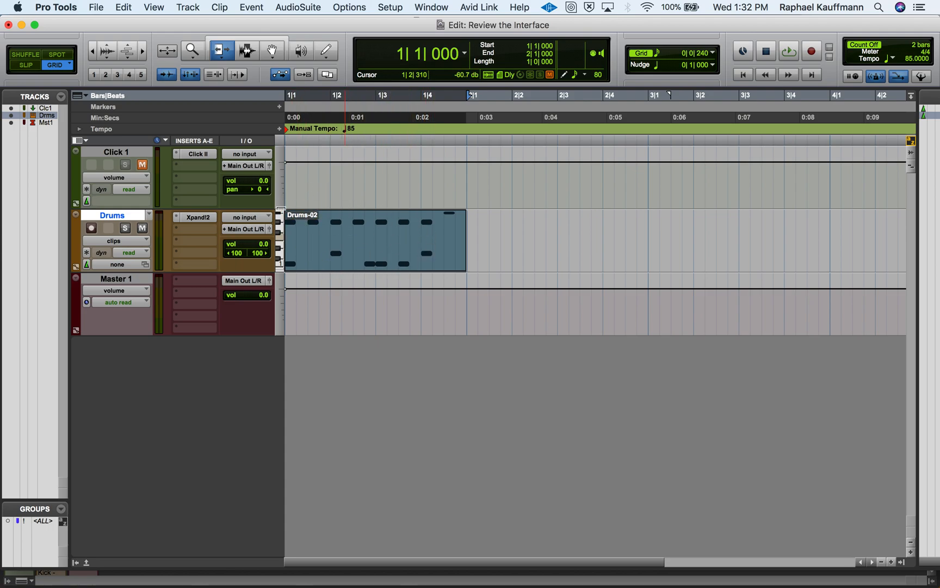
- Delete the section from 1|4|000 to 1|4|480 of the drum clip with the Selector tool, and undo the deletion
{"action": "left_click", "coordinate": [246, 52]}
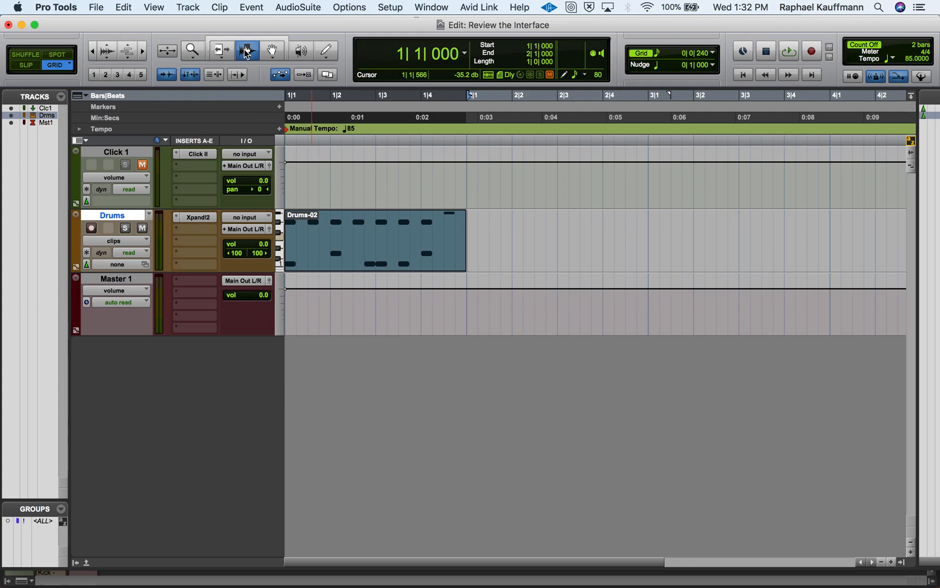
{"action": "left_click_drag", "start_coordinate": [328, 229], "coordinate": [426, 223]}
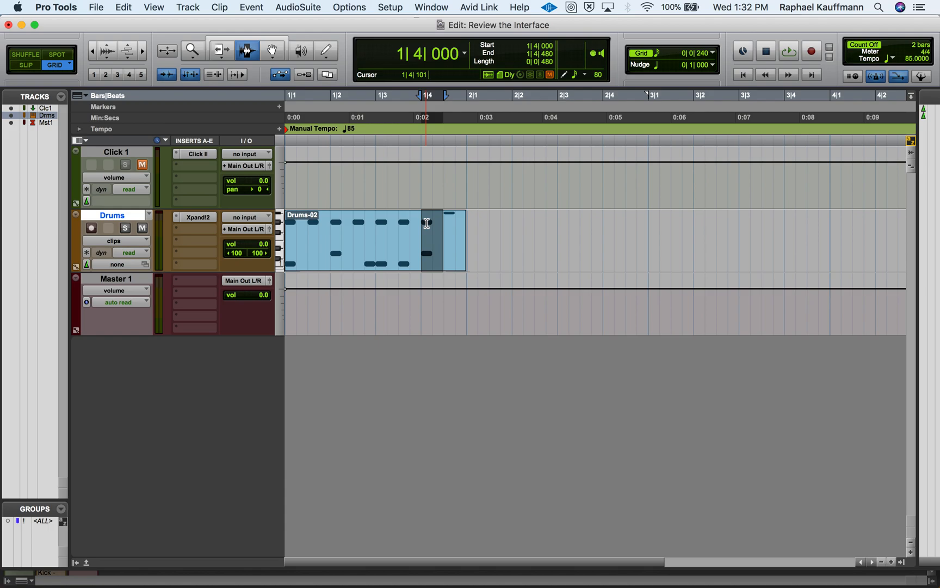
{"action": "key", "text": "Delete"}
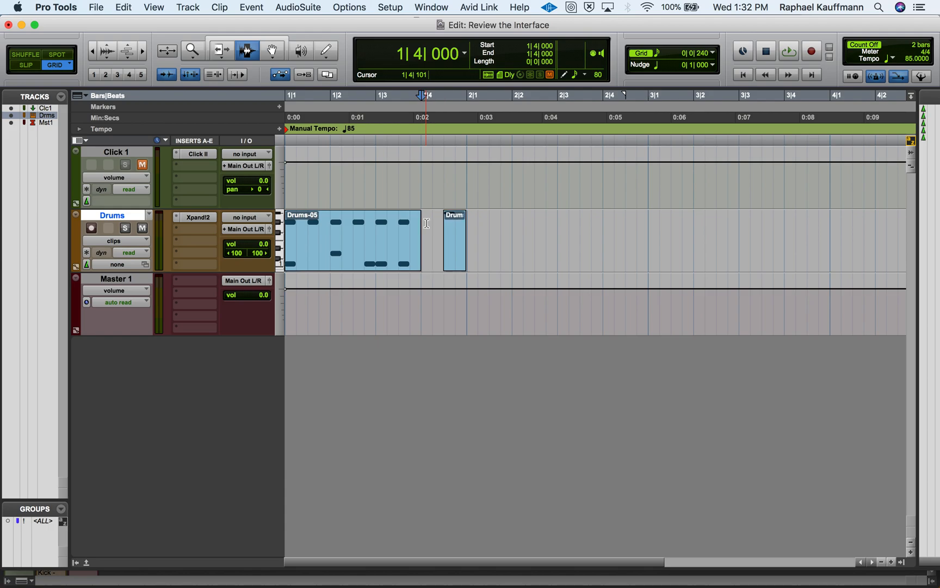
{"action": "key", "text": "super+z"}
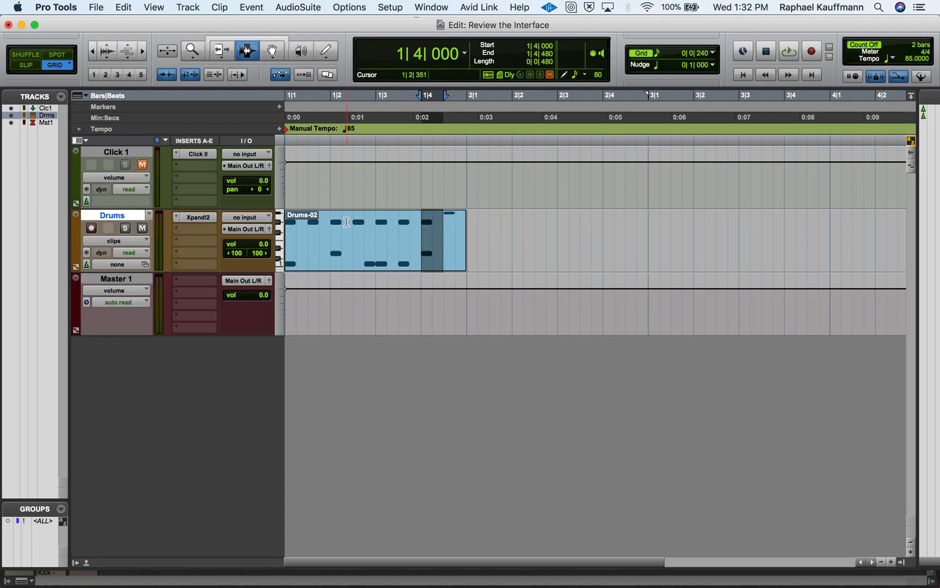
- Move the drum clip to 2|1|240 with the Grabber tool, undo the move and deselect the clip
{"action": "left_click", "coordinate": [272, 51]}
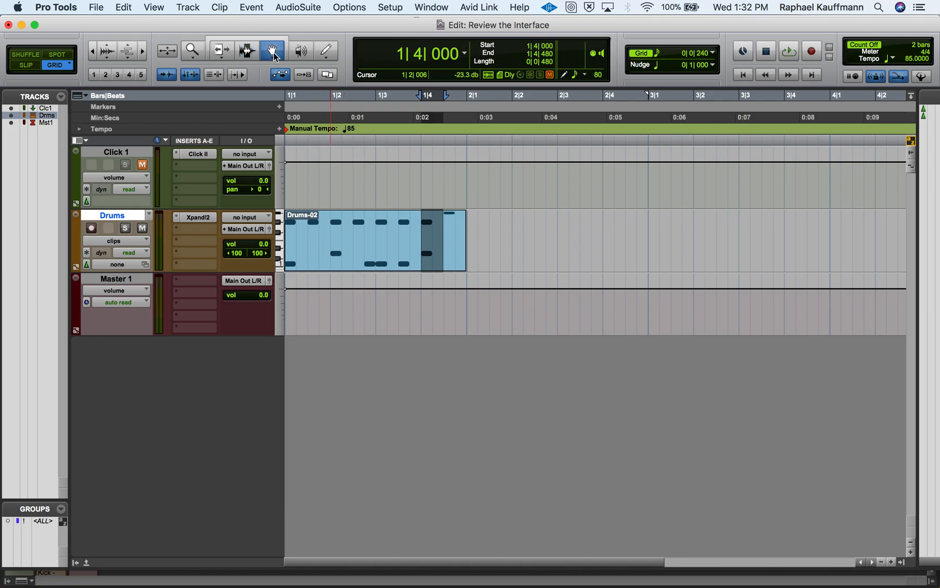
{"action": "left_click", "coordinate": [362, 253]}
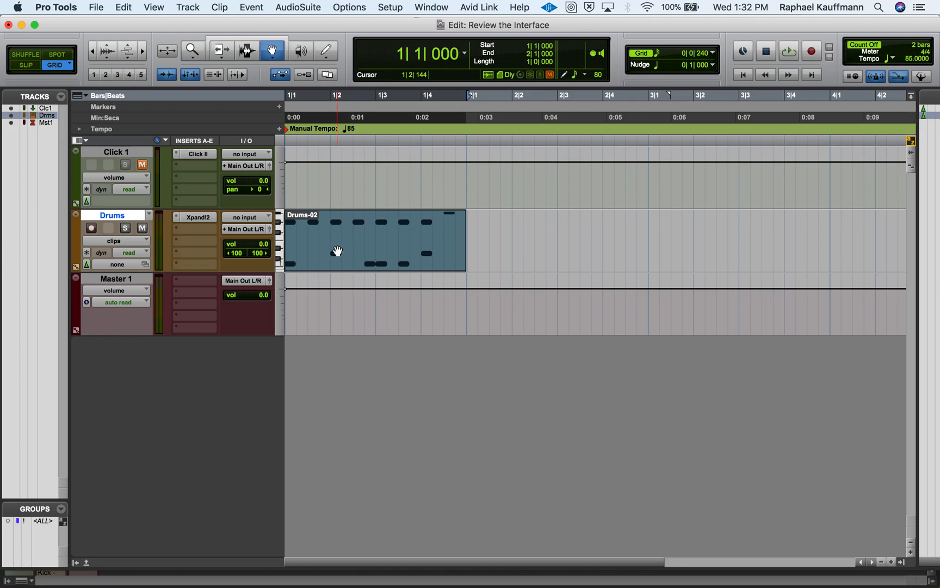
{"action": "left_click_drag", "start_coordinate": [355, 245], "coordinate": [524, 239]}
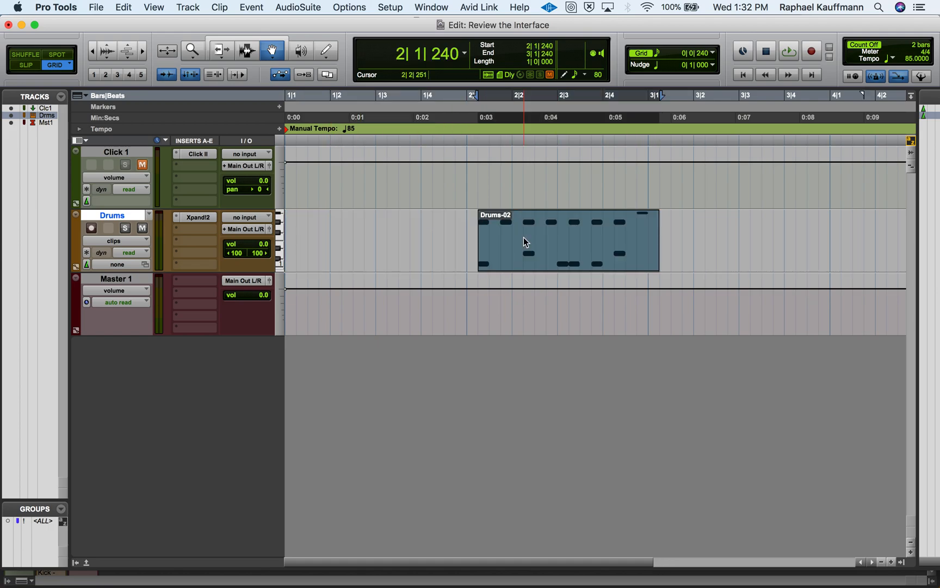
{"action": "key", "text": "super+z"}
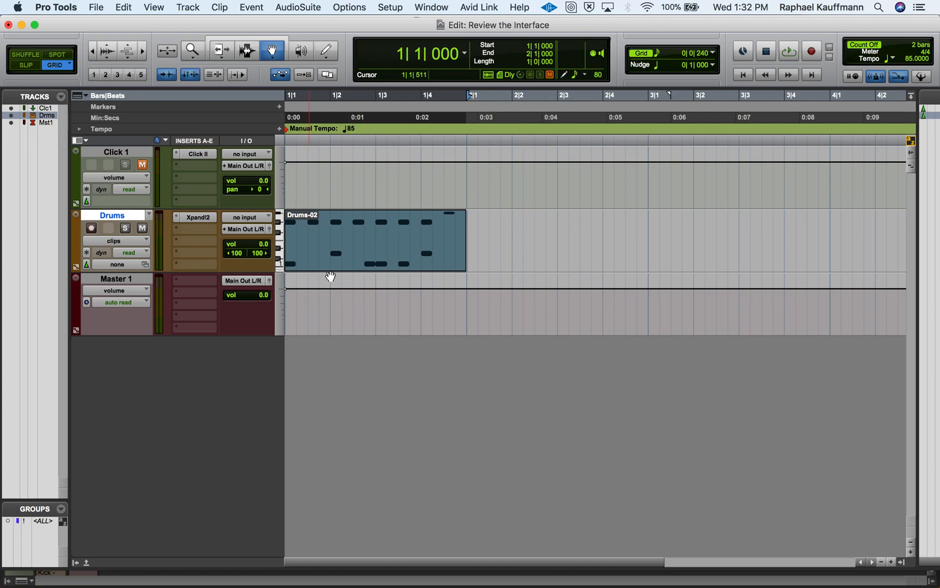
{"action": "left_click", "coordinate": [502, 249]}
- Select the whole drum clip with the Selector tool
{"action": "left_click", "coordinate": [246, 53]}
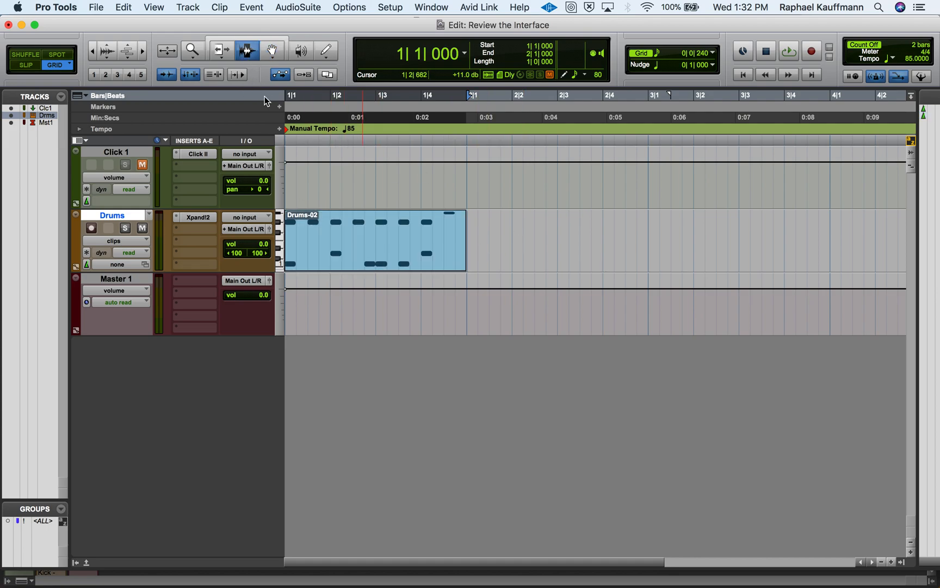
{"action": "double_click", "coordinate": [351, 252]}
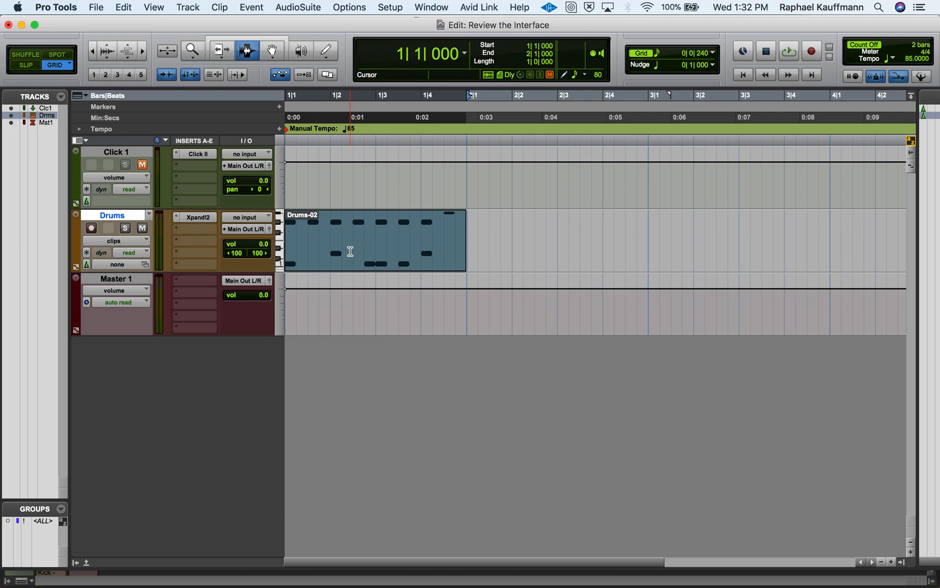
{"action": "scroll", "coordinate": [496, 257], "scroll_direction": "right", "scroll_amount": 2}
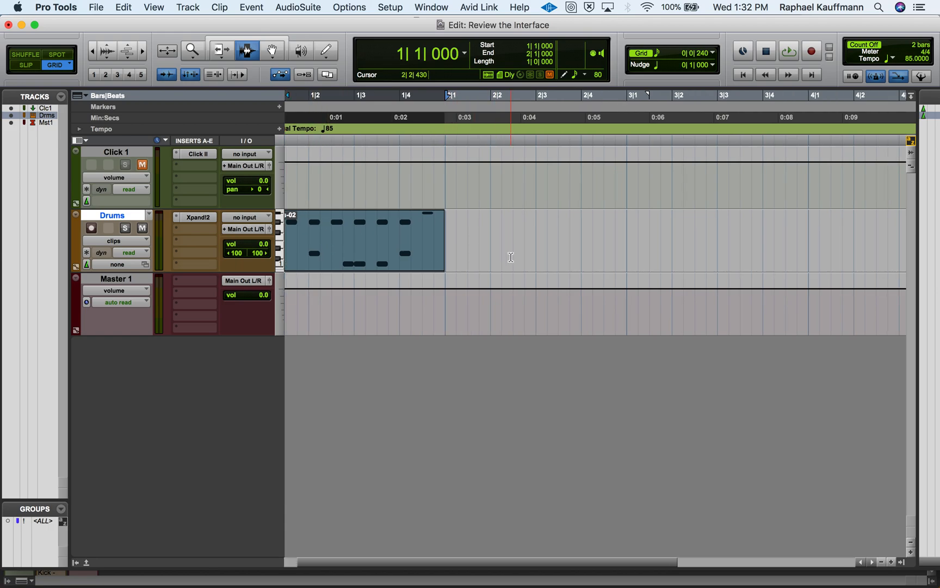
{"action": "scroll", "coordinate": [511, 257], "scroll_direction": "left", "scroll_amount": 2}
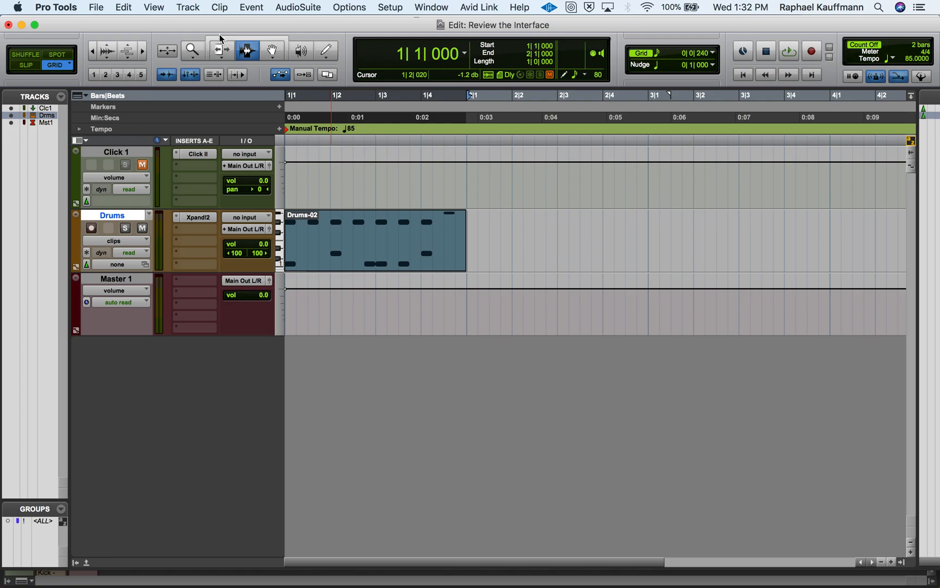
- Activate the Smart Tool and use it on the drum clip to select 1|2|480 to 1|3|240, grab the whole clip and deselect it
{"action": "left_click", "coordinate": [287, 44]}
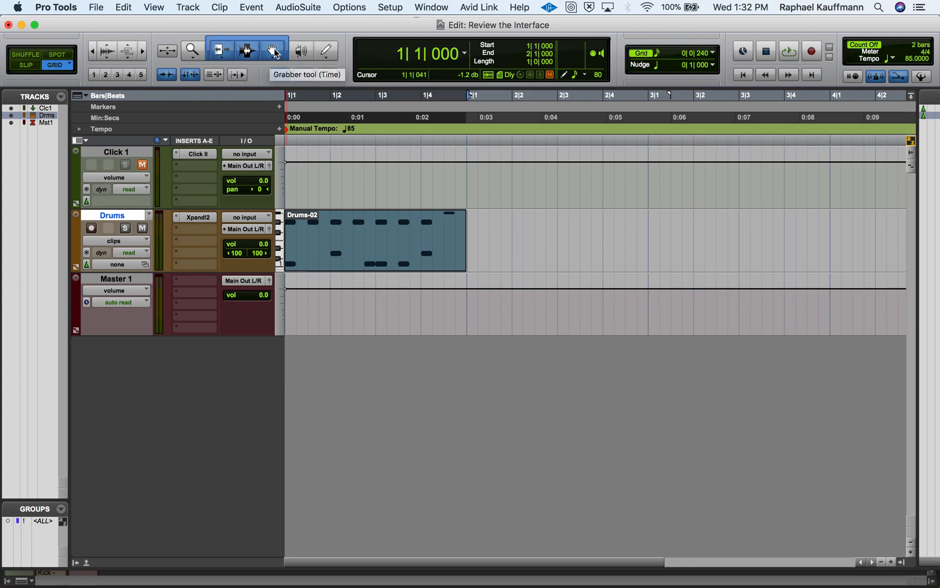
{"action": "left_click", "coordinate": [316, 175]}
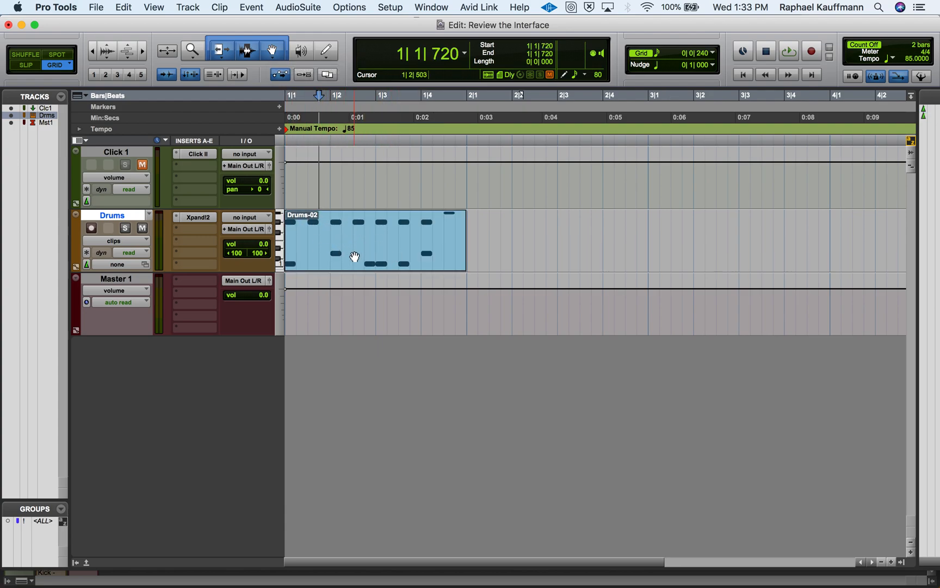
{"action": "double_click", "coordinate": [294, 232]}
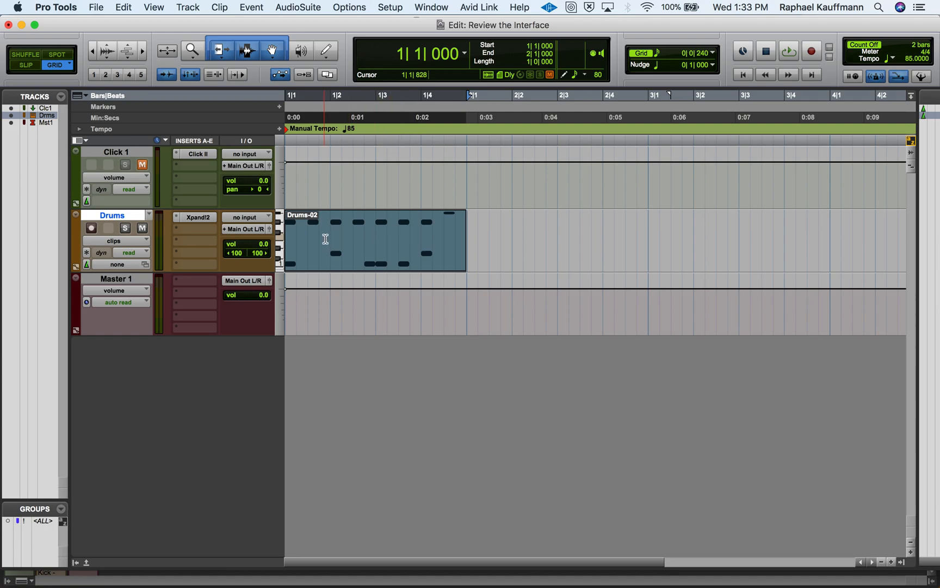
{"action": "left_click_drag", "start_coordinate": [352, 225], "coordinate": [388, 226]}
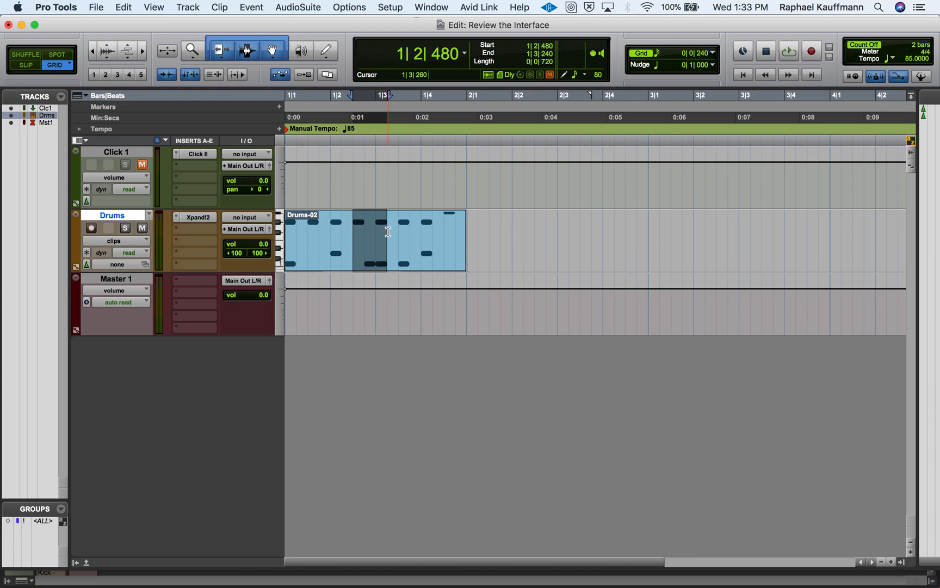
{"action": "left_click", "coordinate": [390, 251]}
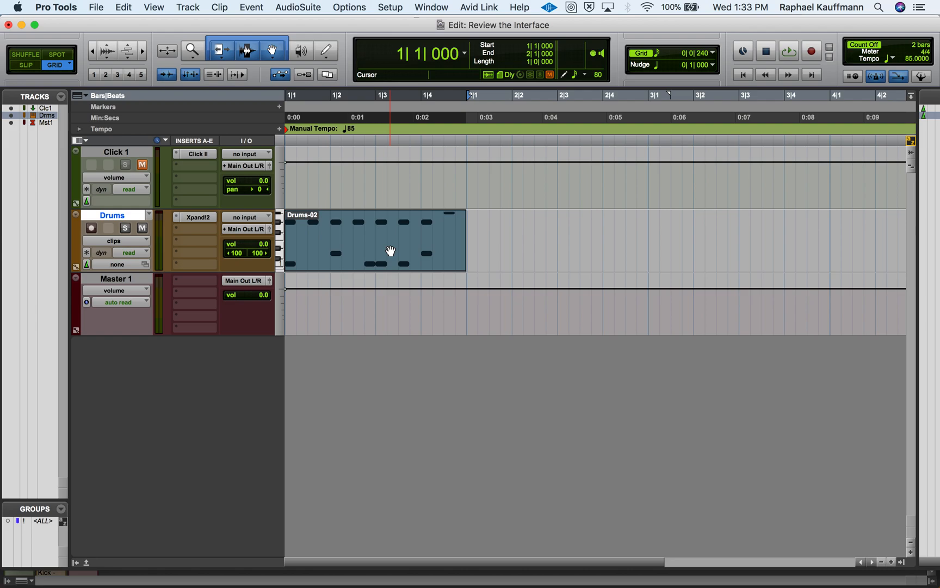
{"action": "left_click", "coordinate": [506, 257]}
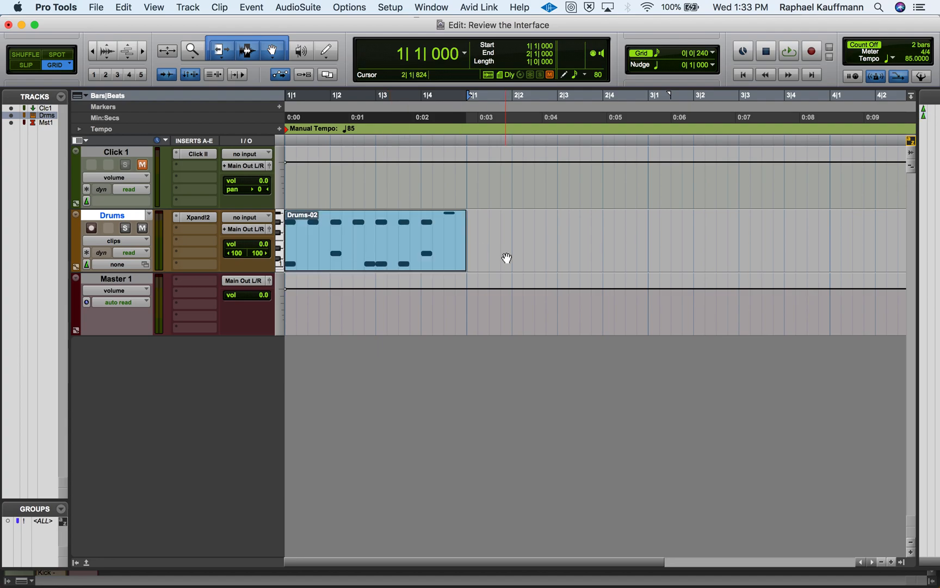
- With the Selector tool, select 1|2|480 to 1|3|480 in the drum clip, and expand the selection to the whole clip
{"action": "left_click", "coordinate": [244, 53]}
{"action": "left_click_drag", "start_coordinate": [354, 234], "coordinate": [396, 233]}
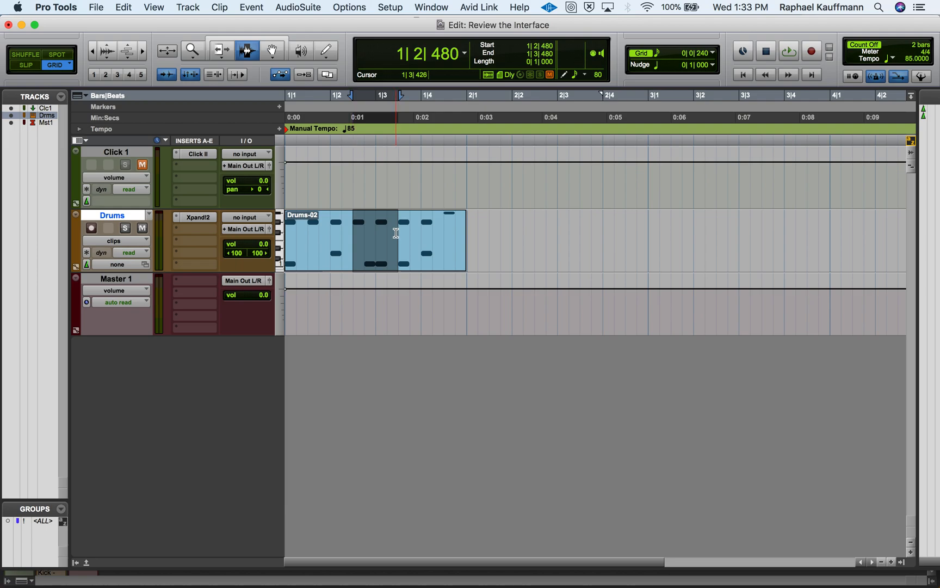
{"action": "double_click", "coordinate": [375, 247]}
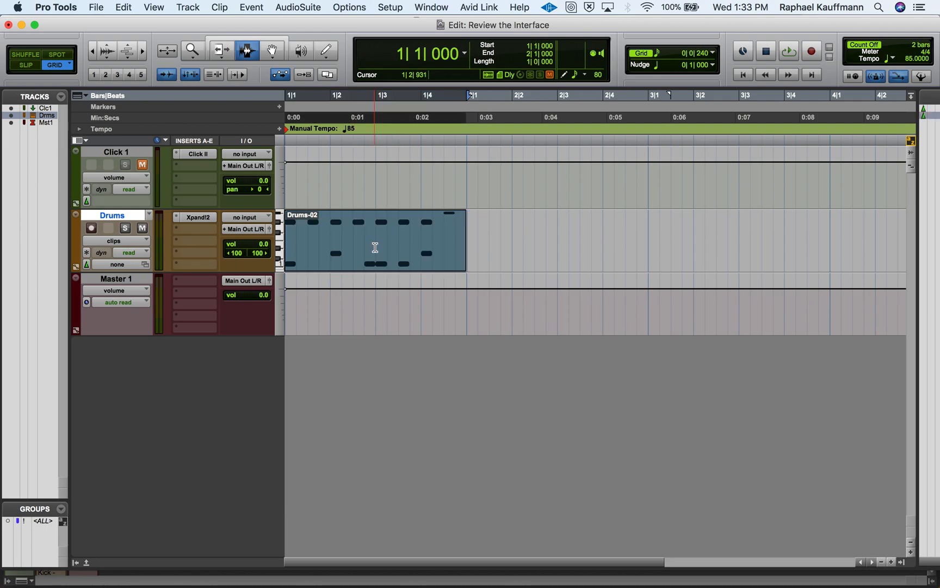
- Move the drum clip to 1|2|000 with the Grabber tool, and try trimming its start with the Trim tool
{"action": "left_click", "coordinate": [272, 54]}
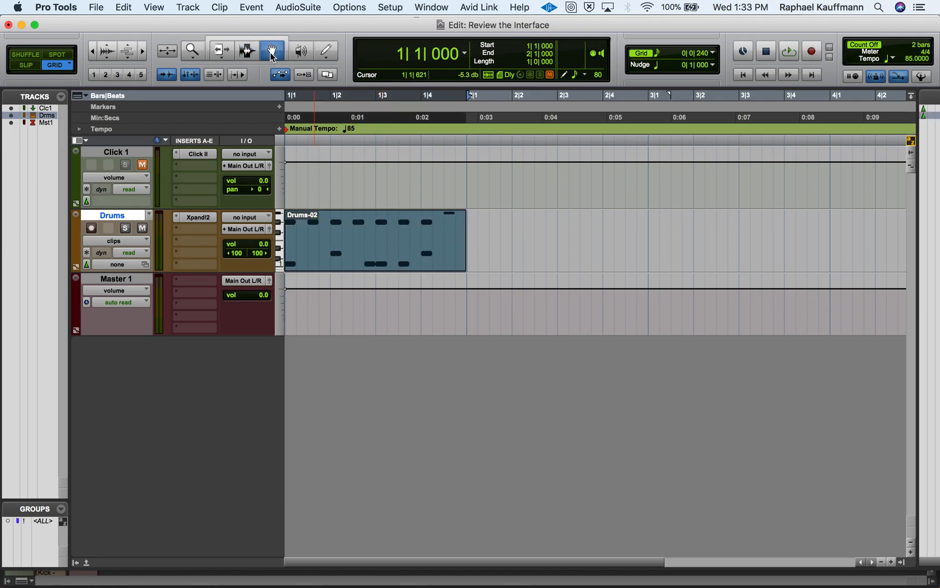
{"action": "left_click_drag", "start_coordinate": [342, 271], "coordinate": [389, 270]}
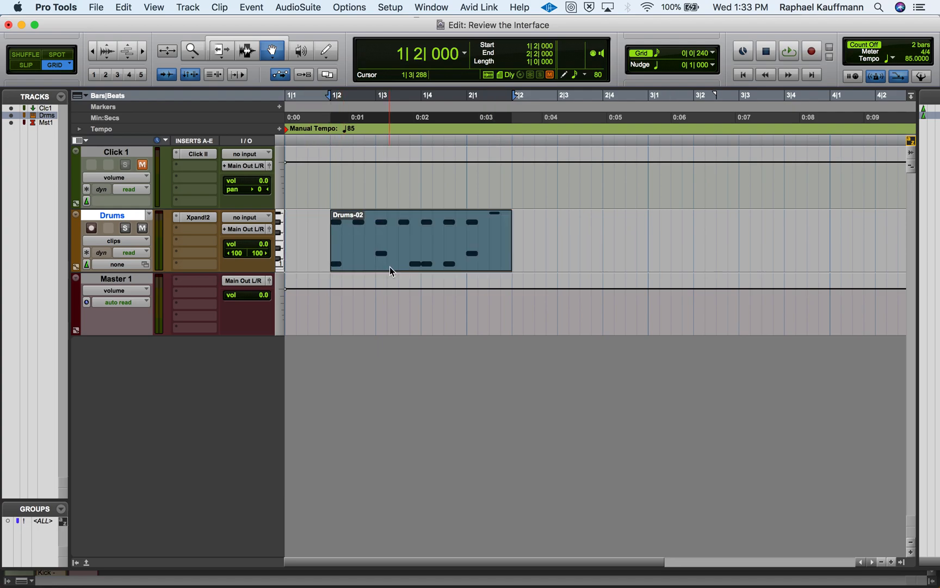
{"action": "left_click", "coordinate": [223, 55]}
{"action": "mouse_move", "coordinate": [344, 231]}
{"action": "left_mouse_down"}
{"action": "mouse_move", "coordinate": [359, 235]}
{"action": "mouse_move", "coordinate": [331, 235]}
{"action": "left_mouse_up"}
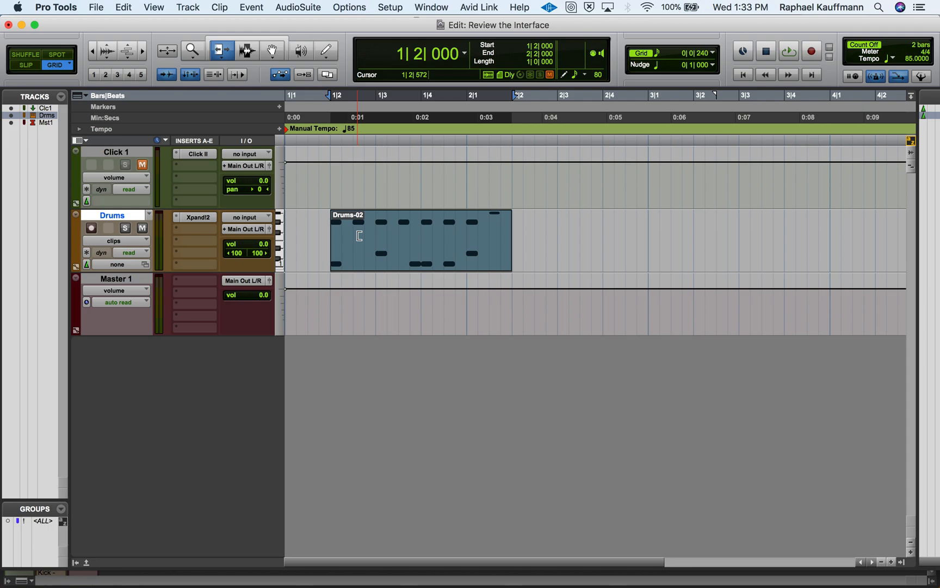
- Reactivate the Smart Tool and move the drum clip back to 1|1|000
{"action": "left_click", "coordinate": [267, 46]}
{"action": "left_click_drag", "start_coordinate": [390, 255], "coordinate": [315, 247]}
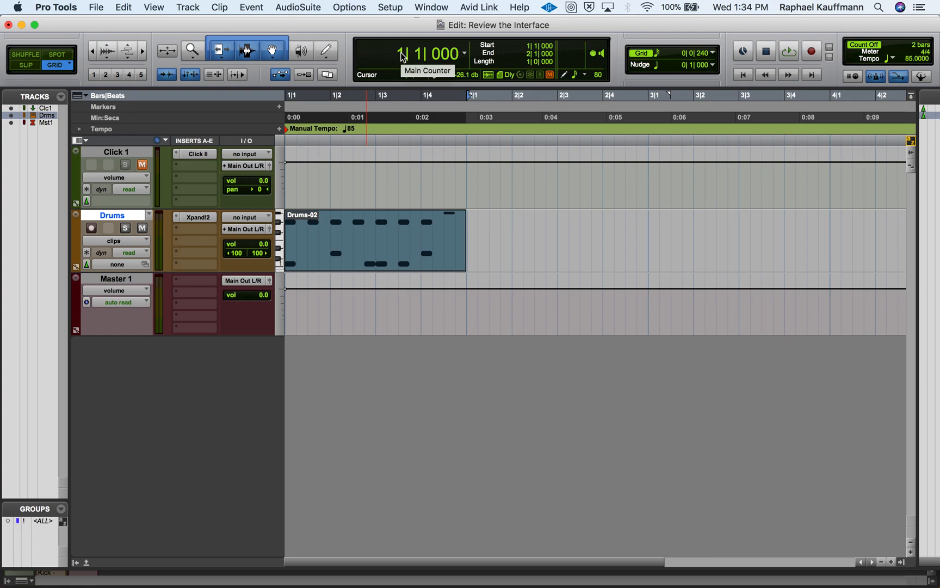
- Place the cursor at 1|2|000 in the drum clip, and start and stop playback while watching the main counter
{"action": "left_click", "coordinate": [329, 229]}
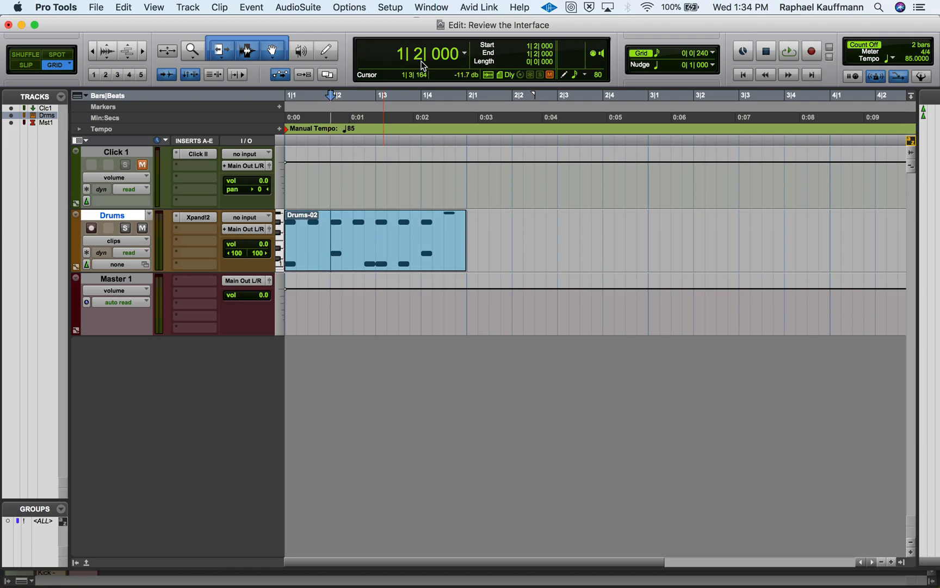
{"action": "key", "text": "space"}
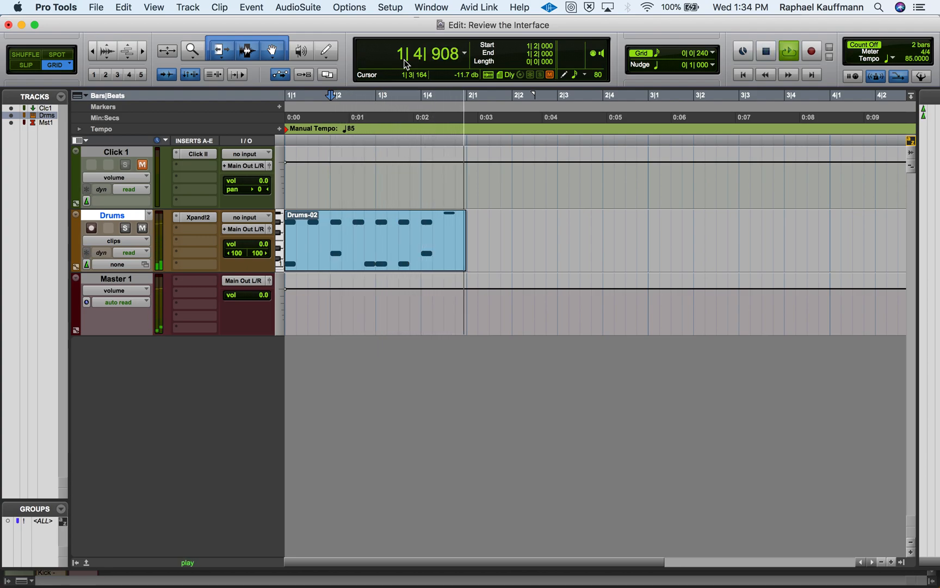
{"action": "key", "text": "space"}
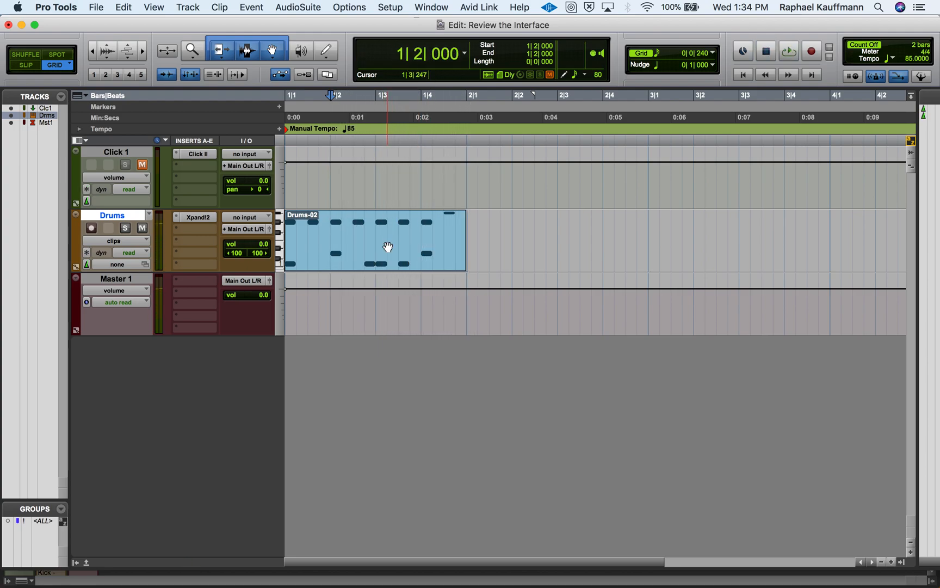
- Duplicate the one-bar drum clip into bar 2, select only the first clip, and clear the clip selection
{"action": "left_click", "coordinate": [353, 256]}
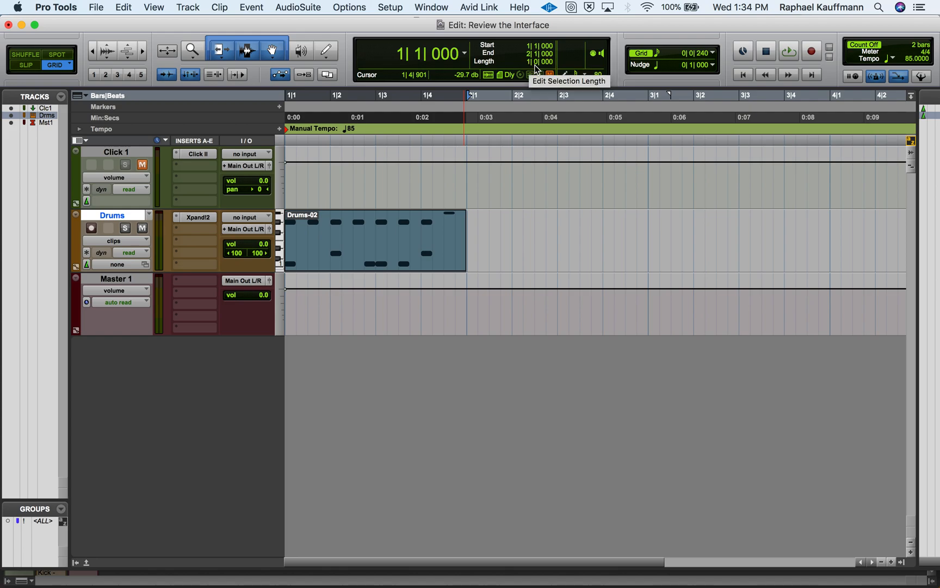
{"action": "key", "text": "super+d"}
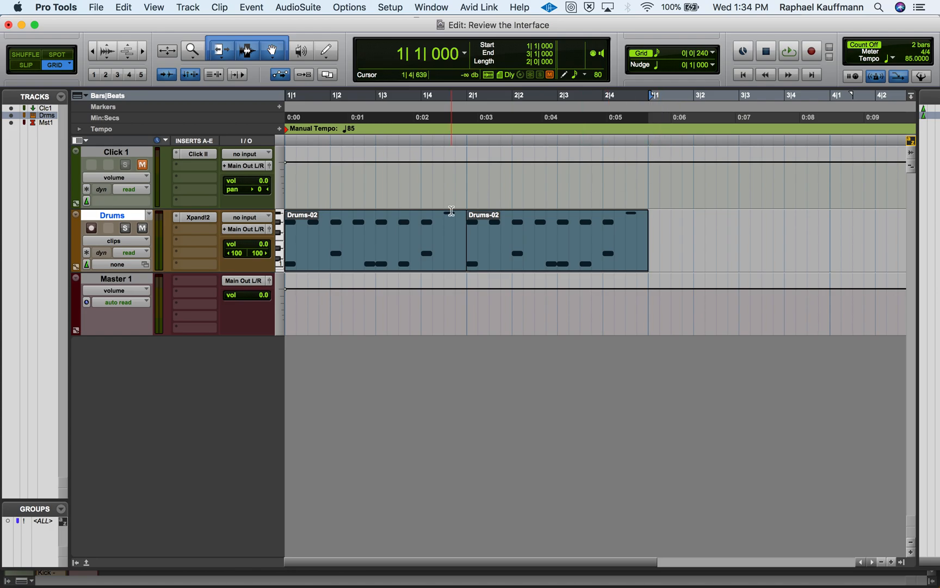
{"action": "left_click", "coordinate": [681, 266]}
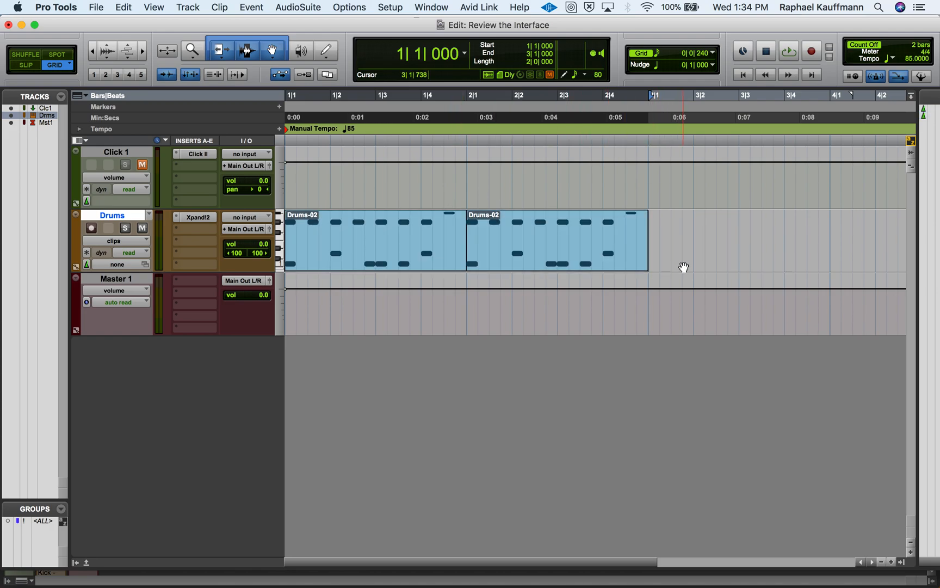
{"action": "left_click", "coordinate": [395, 270]}
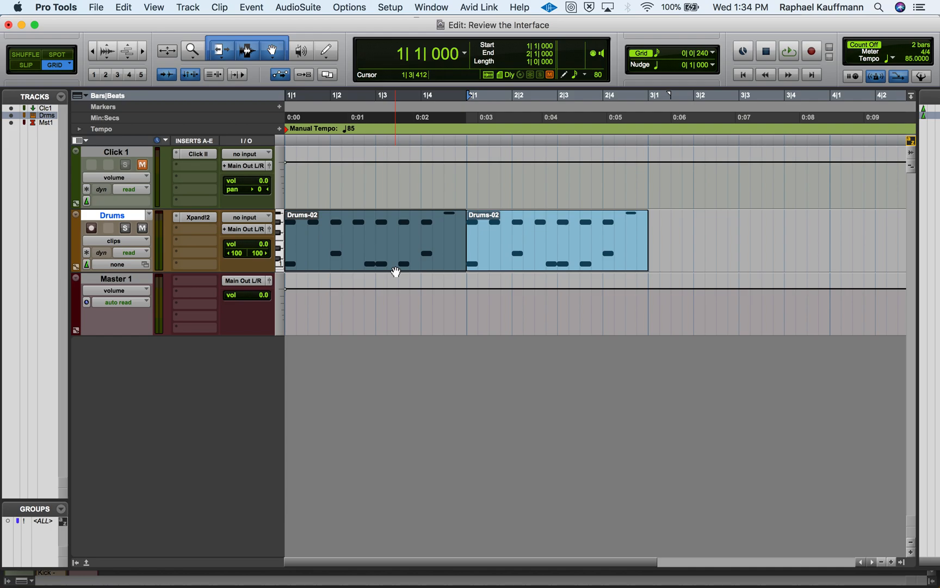
{"action": "left_click", "coordinate": [659, 248]}
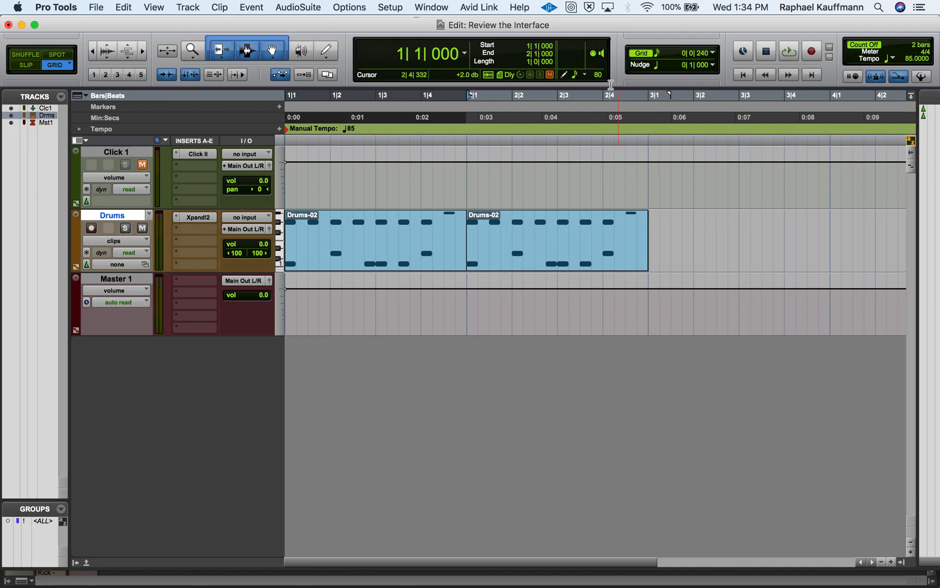
- Toggle the grid lines in the Edit window off and on several times, leaving them shown
{"action": "left_click", "coordinate": [638, 54]}
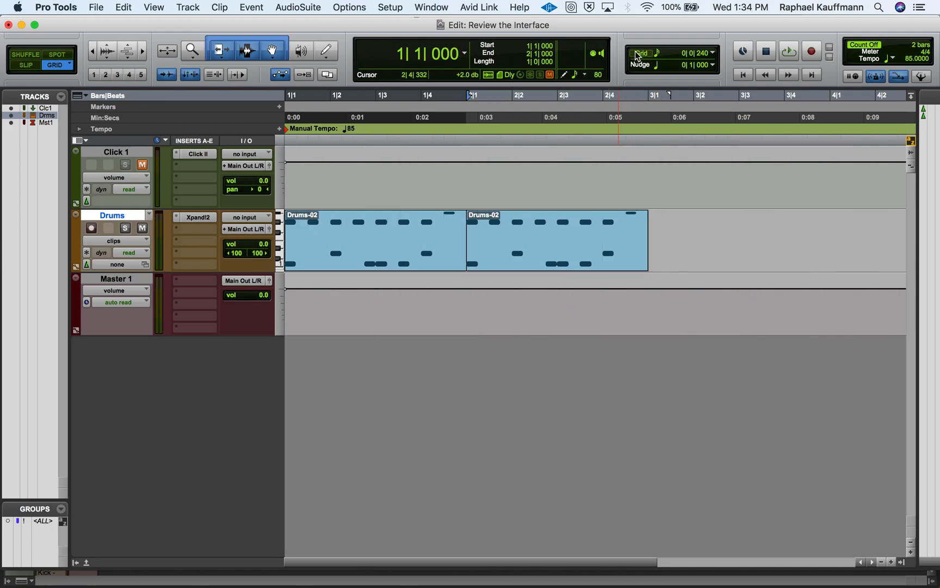
{"action": "left_click", "coordinate": [637, 55]}
{"action": "left_click", "coordinate": [638, 54]}
{"action": "left_click", "coordinate": [637, 55]}
{"action": "left_click", "coordinate": [638, 54]}
{"action": "left_click", "coordinate": [638, 55]}
{"action": "left_click", "coordinate": [638, 55]}
{"action": "left_click", "coordinate": [638, 55]}
{"action": "left_click", "coordinate": [638, 55]}
{"action": "left_click", "coordinate": [638, 54]}
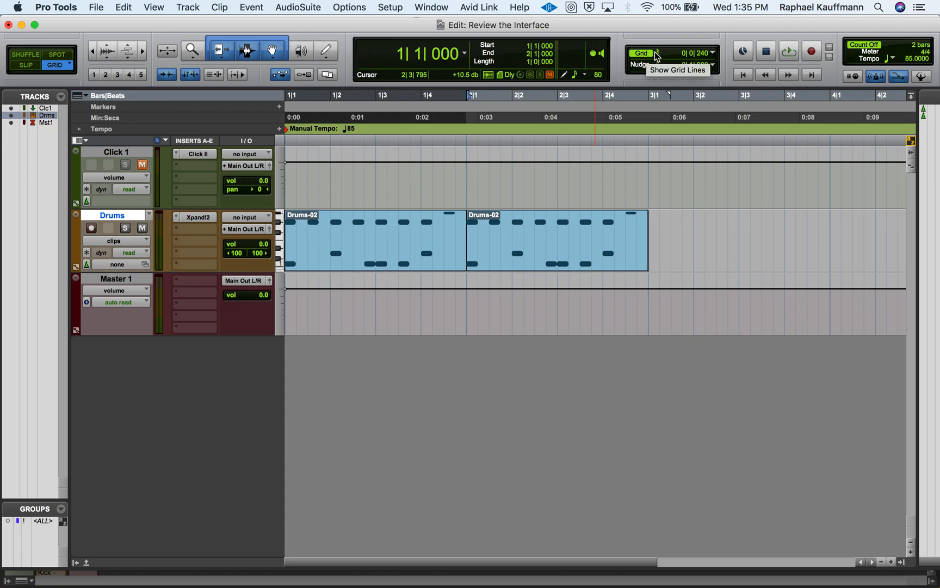
- Try a 1/64 note grid value, return the grid to 1/16 note, and check the other grid options
{"action": "left_click", "coordinate": [660, 56]}
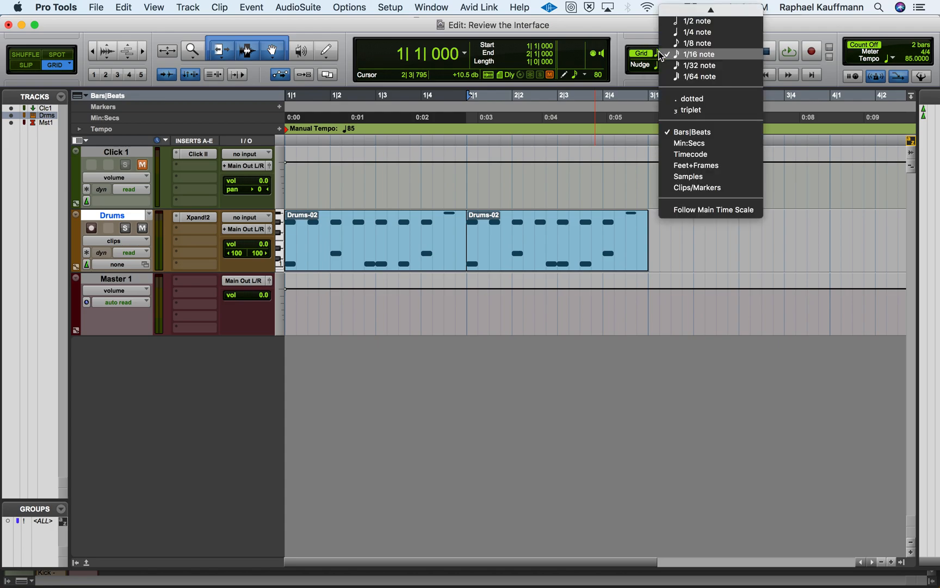
{"action": "scroll", "coordinate": [680, 67], "scroll_direction": "up", "scroll_amount": 1}
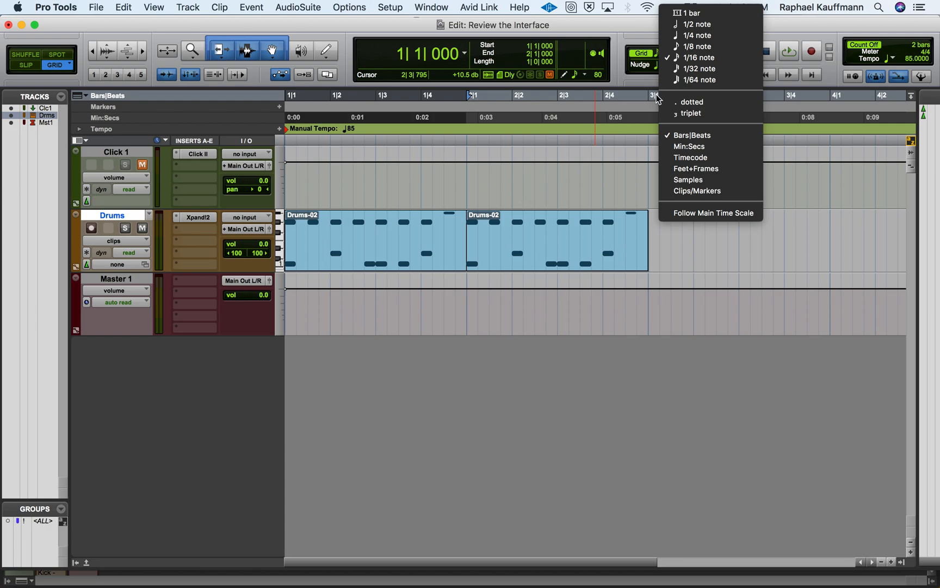
{"action": "left_click", "coordinate": [688, 81]}
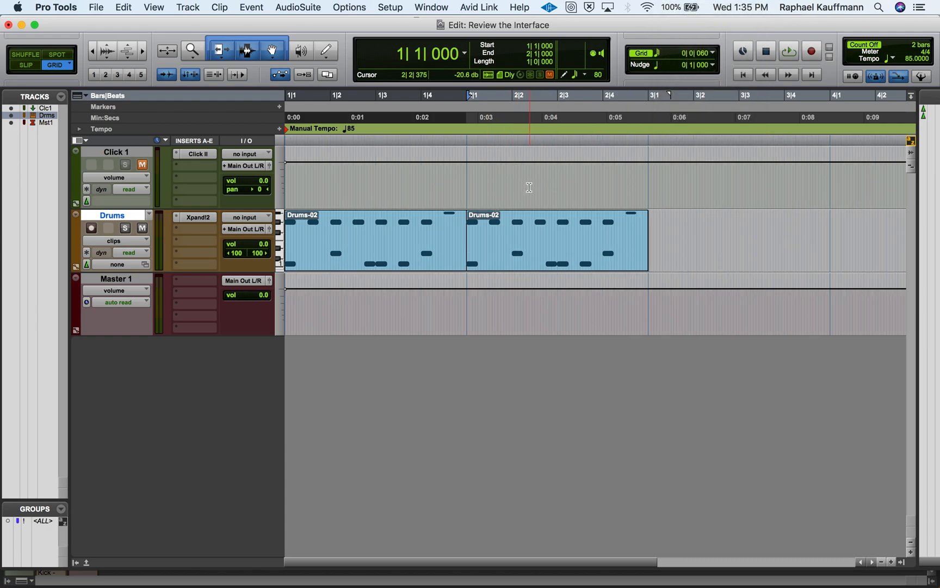
{"action": "left_click", "coordinate": [659, 52]}
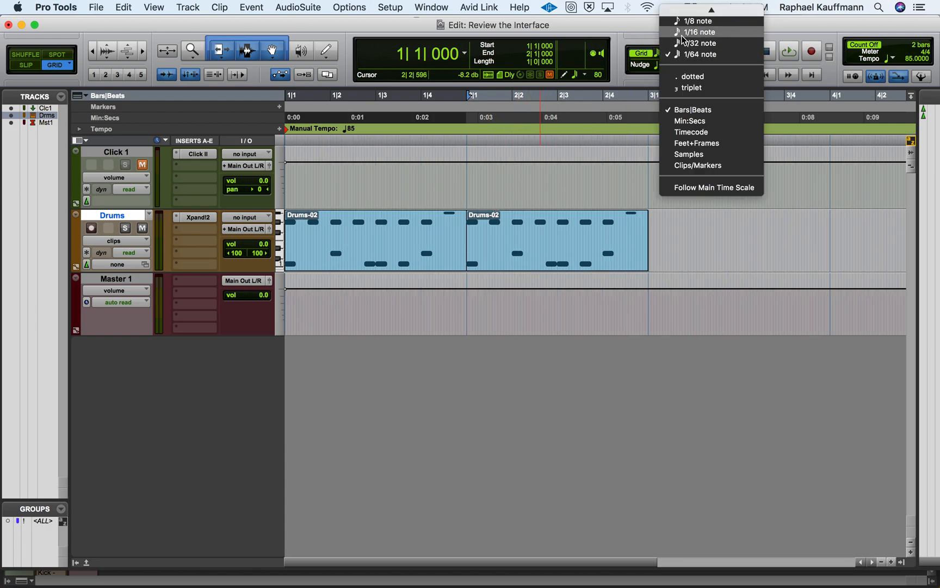
{"action": "left_click", "coordinate": [681, 34]}
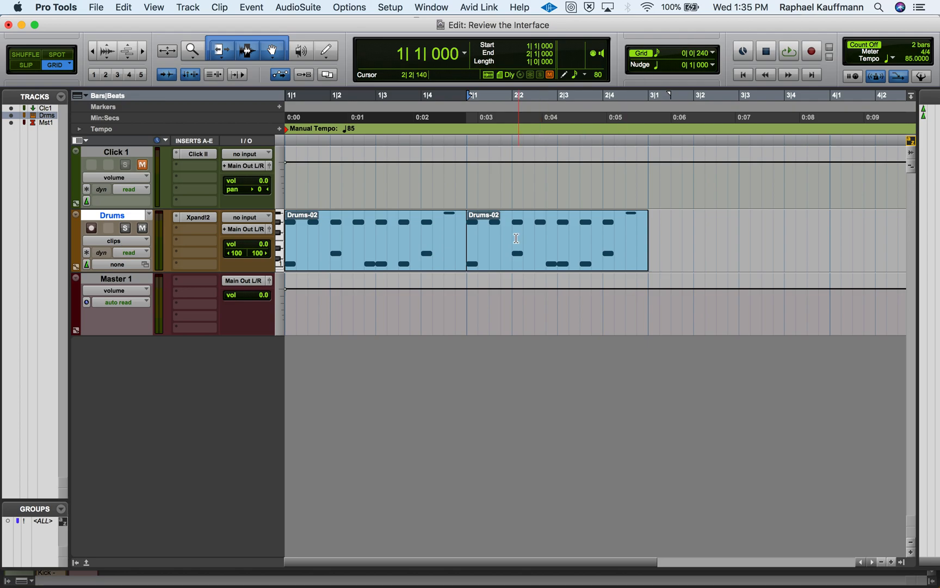
{"action": "left_click", "coordinate": [659, 60]}
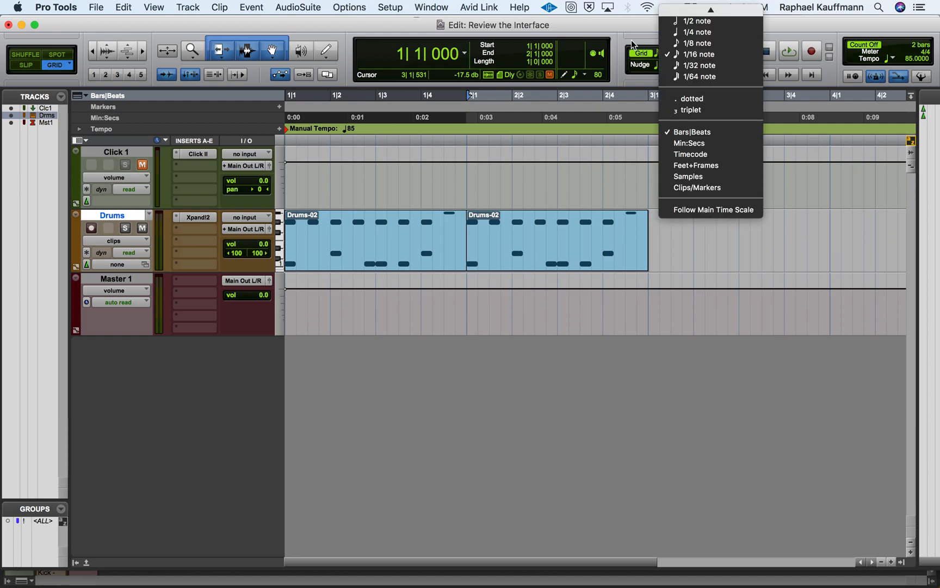
{"action": "left_click", "coordinate": [612, 27]}
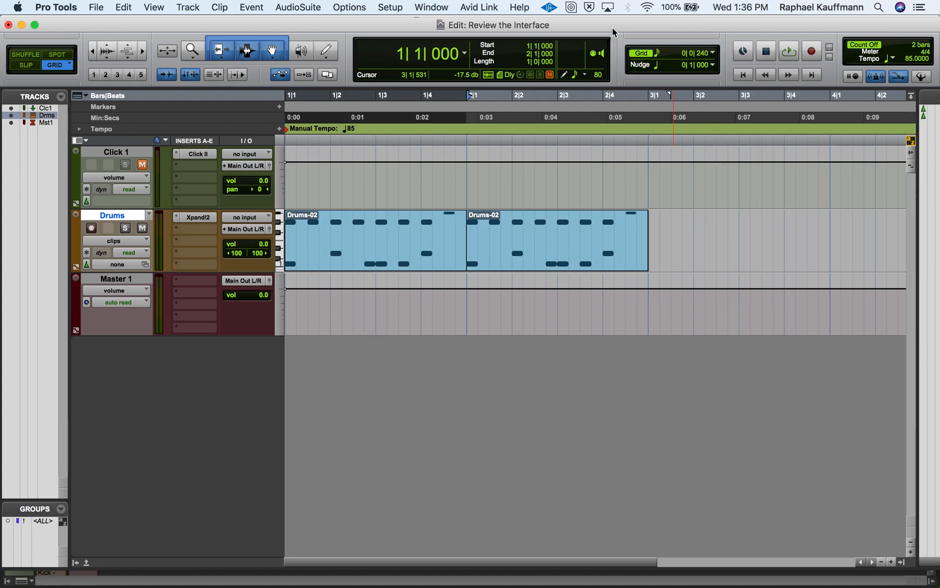
- Review the default MIDI note duration choices in the Edit window and keep Follow Grid selected
{"action": "left_click", "coordinate": [575, 75]}
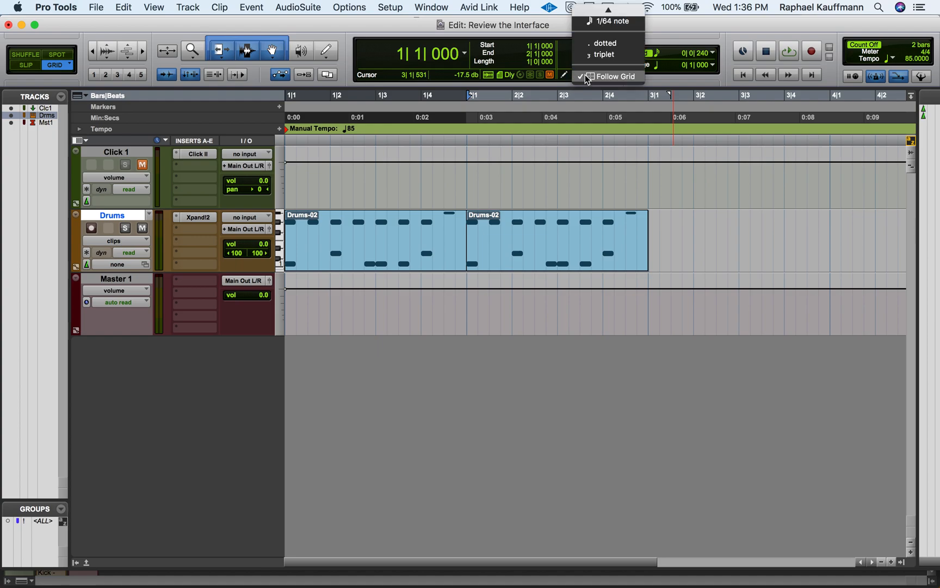
{"action": "scroll", "coordinate": [586, 75], "scroll_direction": "up", "scroll_amount": 5}
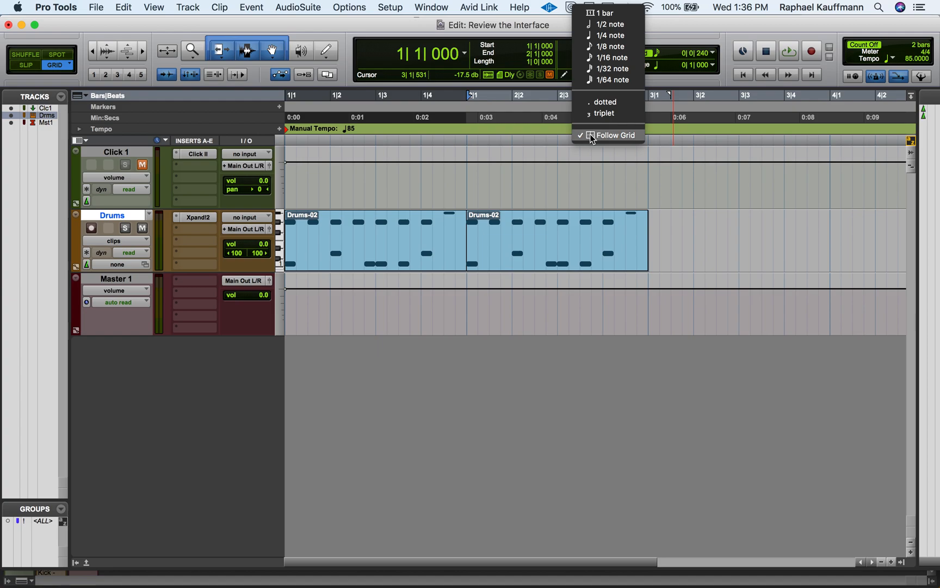
{"action": "left_click", "coordinate": [600, 133]}
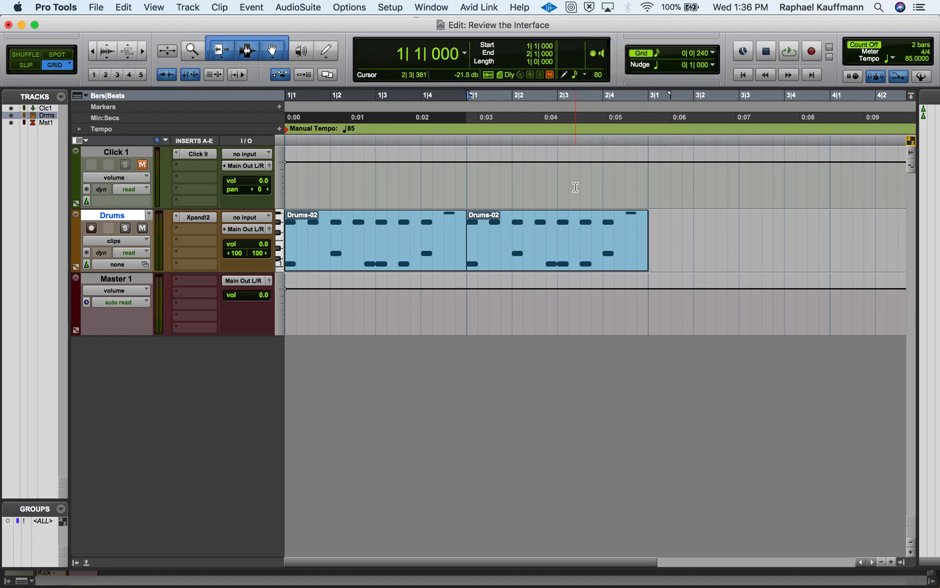
- Open the bar 2 drum clip in the MIDI Editor and keep its note duration on Follow Grid
{"action": "double_click", "coordinate": [514, 265]}
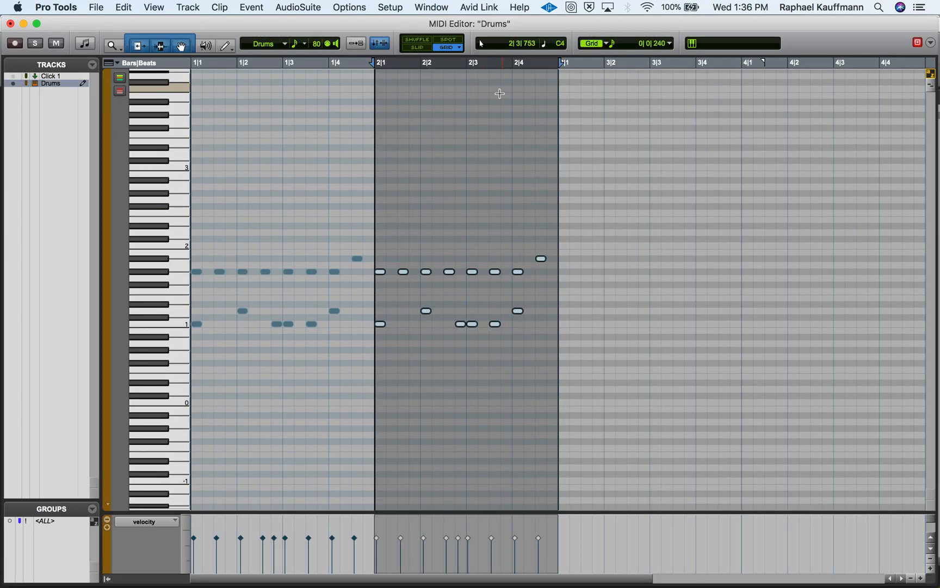
{"action": "left_click", "coordinate": [297, 45]}
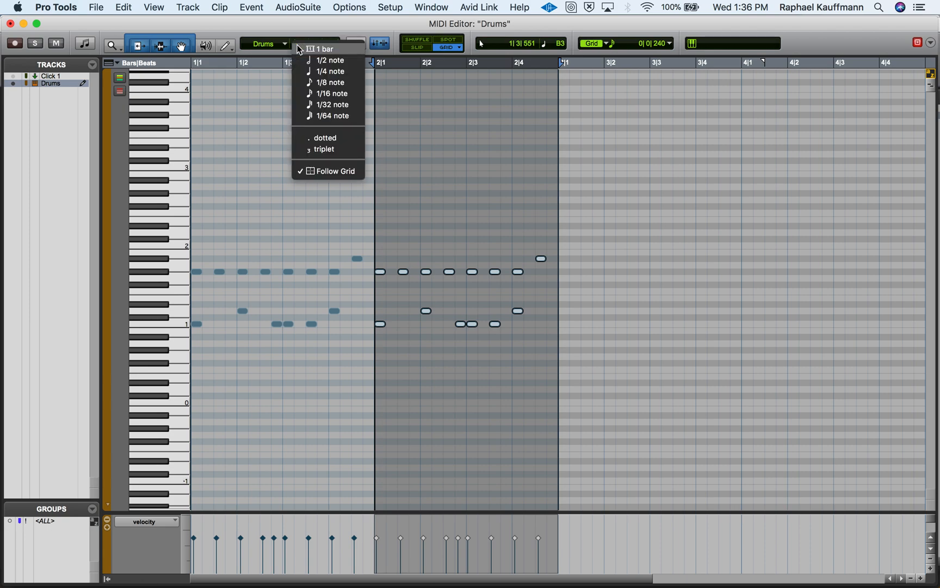
{"action": "left_click", "coordinate": [301, 172]}
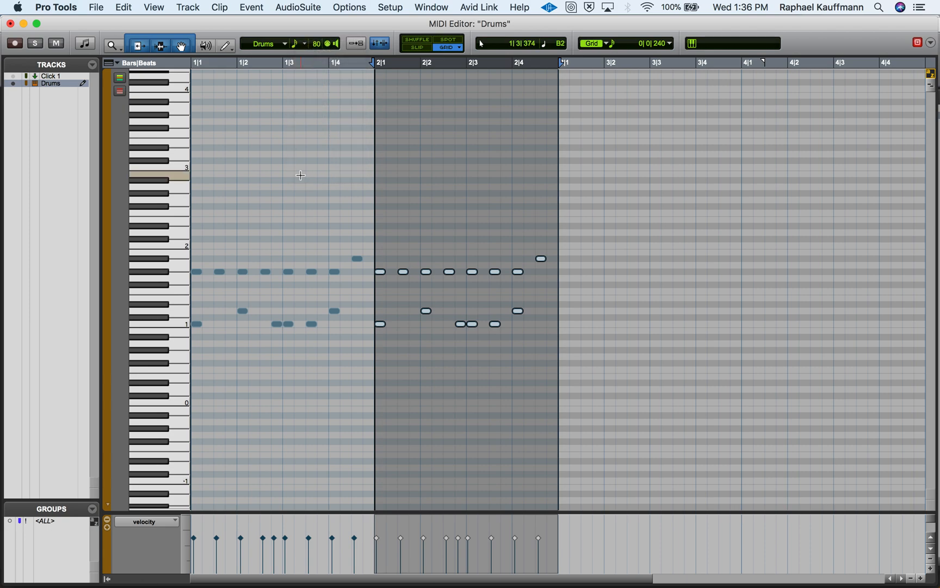
- With the Pencil tool, draw and delete a short E3 note at 1|2, and draw and undo one extending to 2|1
{"action": "left_click", "coordinate": [225, 46]}
{"action": "left_click", "coordinate": [242, 141]}
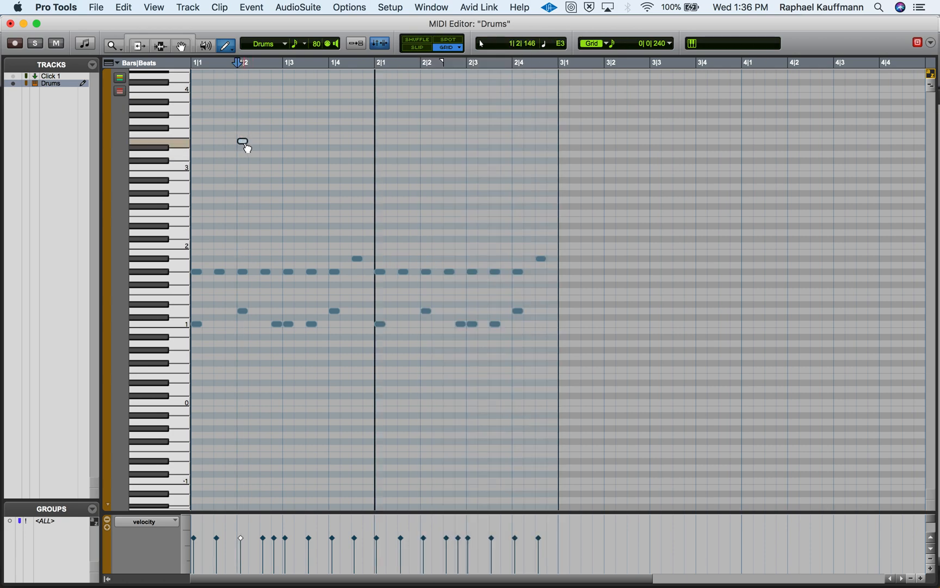
{"action": "left_click", "coordinate": [243, 143], "text": "alt"}
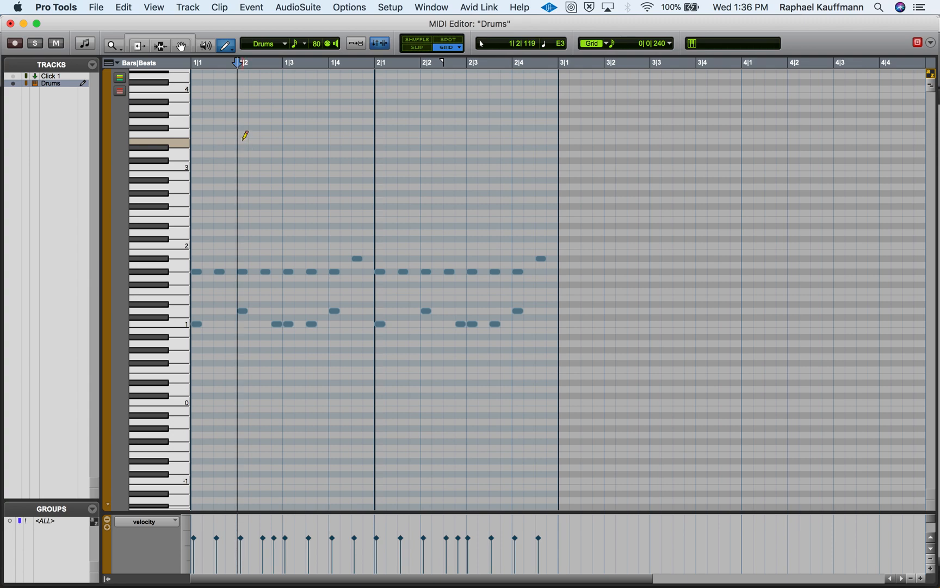
{"action": "left_click_drag", "start_coordinate": [243, 140], "coordinate": [374, 142]}
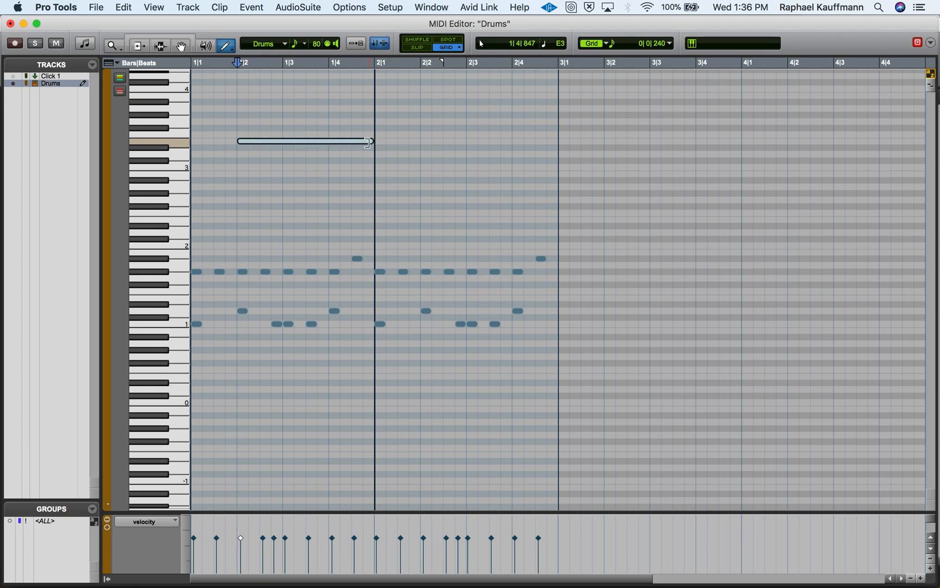
{"action": "key", "text": "super+z"}
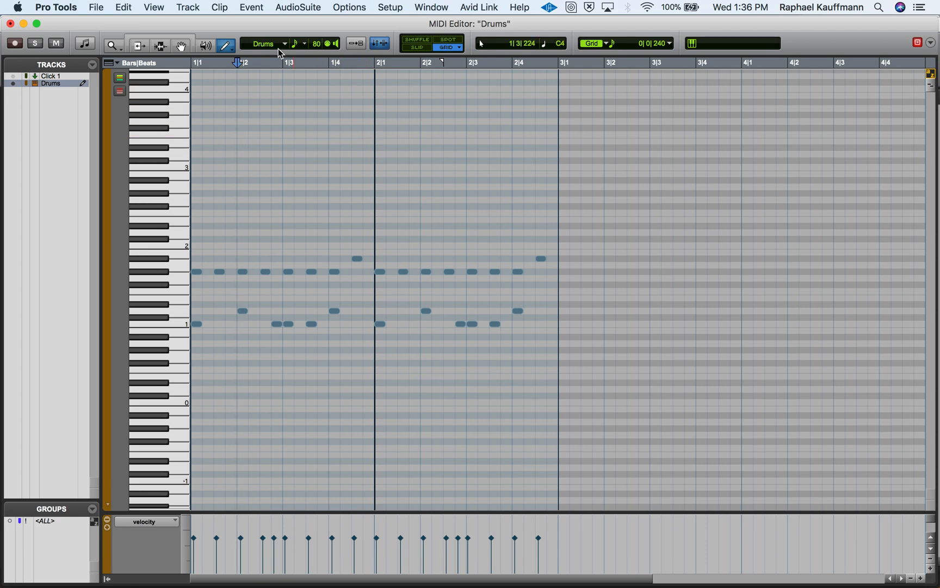
- Set the MIDI note duration to 1 bar, draw an A3 note at 1|2, and undo the note
{"action": "left_click", "coordinate": [300, 43]}
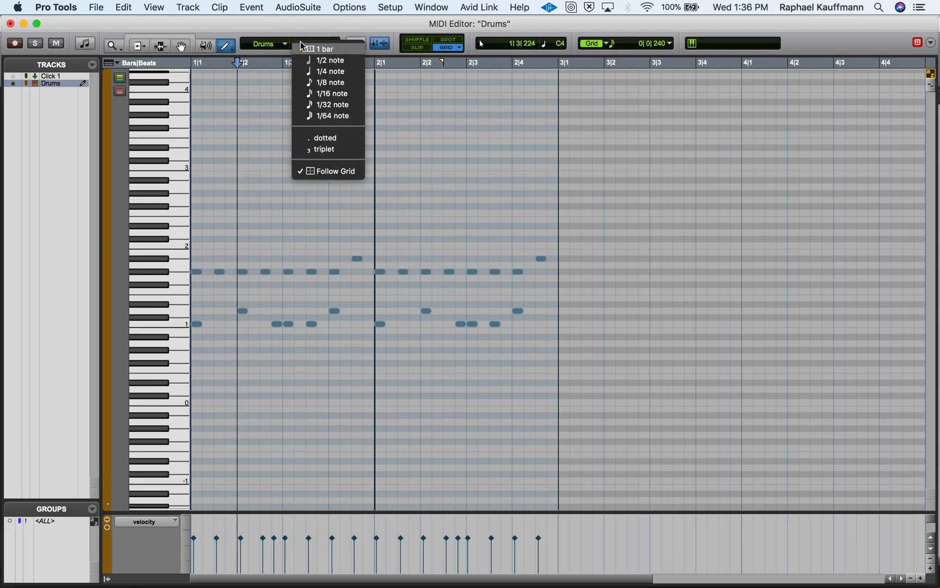
{"action": "left_click", "coordinate": [328, 52]}
{"action": "left_click", "coordinate": [242, 108]}
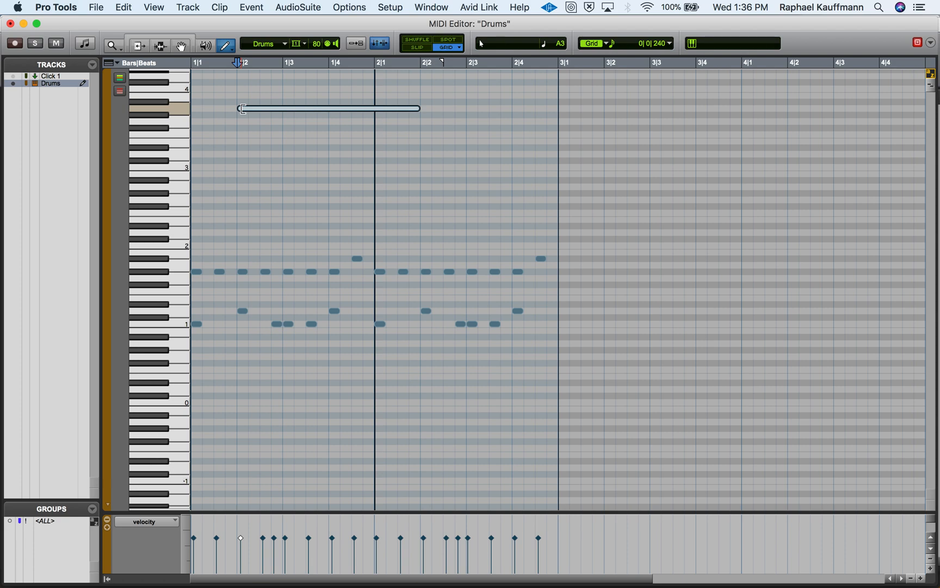
{"action": "key", "text": "super+z"}
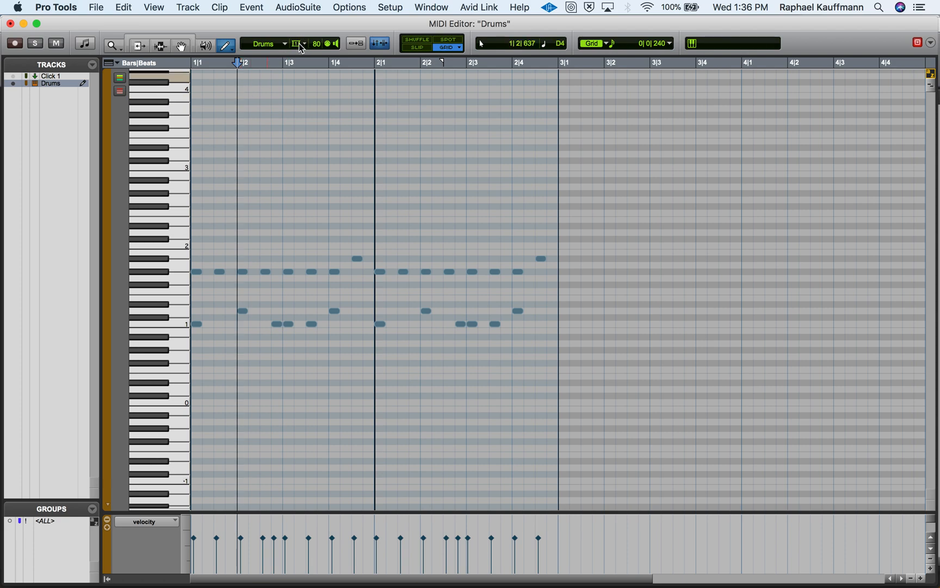
- Set the MIDI note duration back to Follow Grid
{"action": "left_click", "coordinate": [302, 48]}
{"action": "left_click", "coordinate": [311, 158]}
{"action": "left_click", "coordinate": [299, 44]}
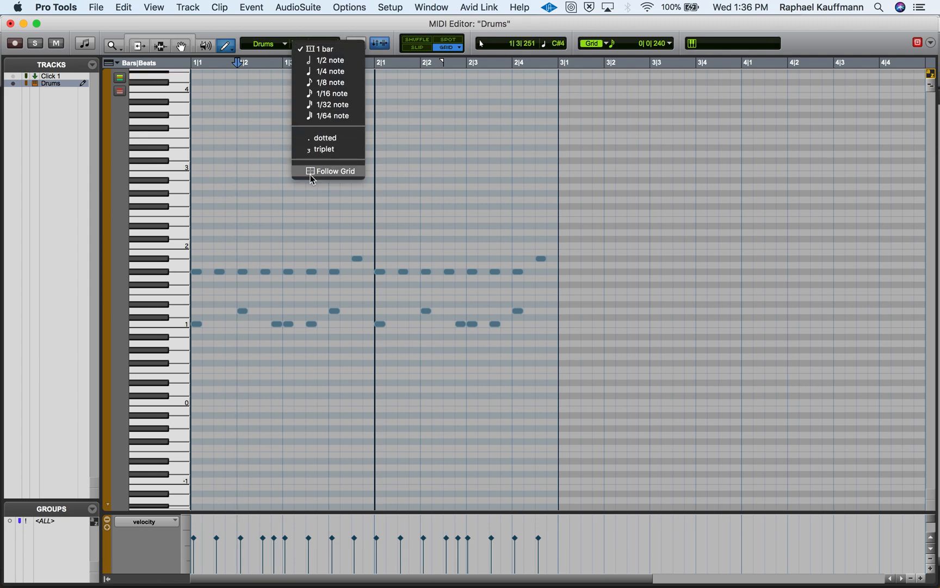
{"action": "left_click", "coordinate": [331, 172]}
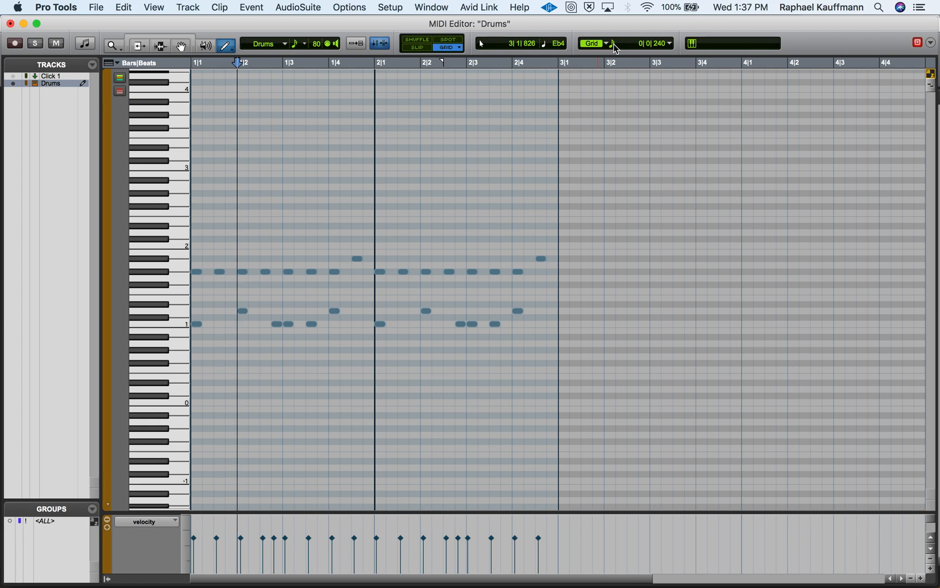
- Try drawing notes on F#3 in bar 1 with the Pencil set to Free Hand, undoing each one
{"action": "left_click", "coordinate": [146, 37]}
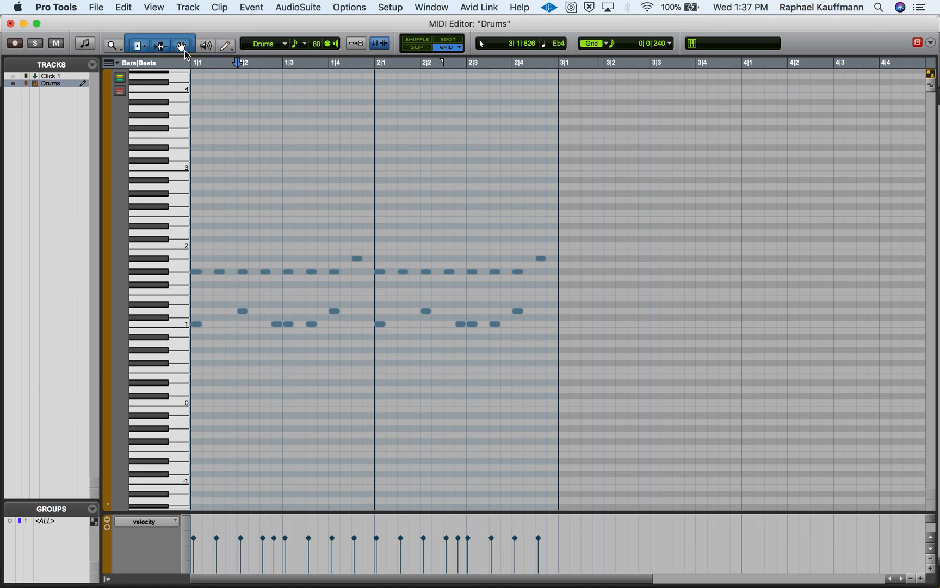
{"action": "left_click", "coordinate": [225, 48]}
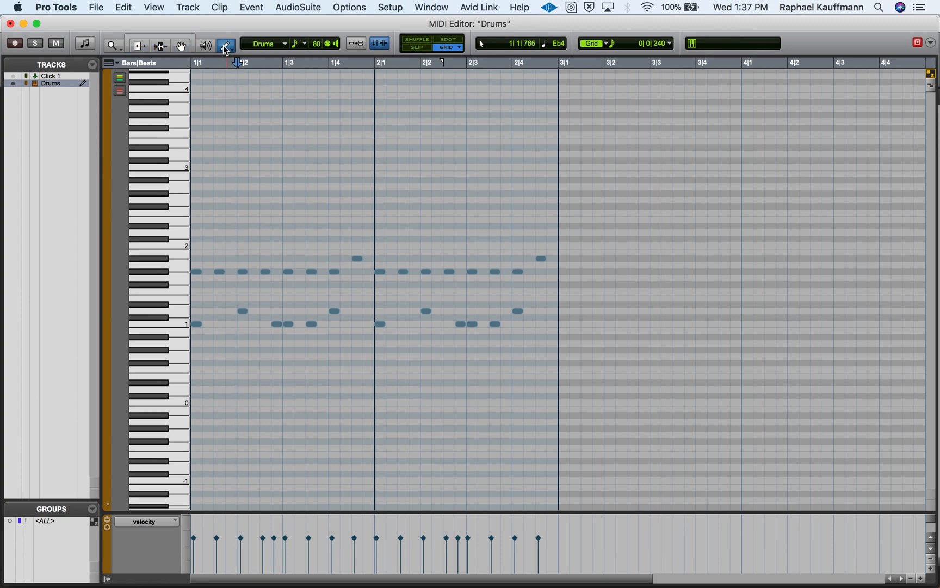
{"action": "left_click", "coordinate": [225, 49]}
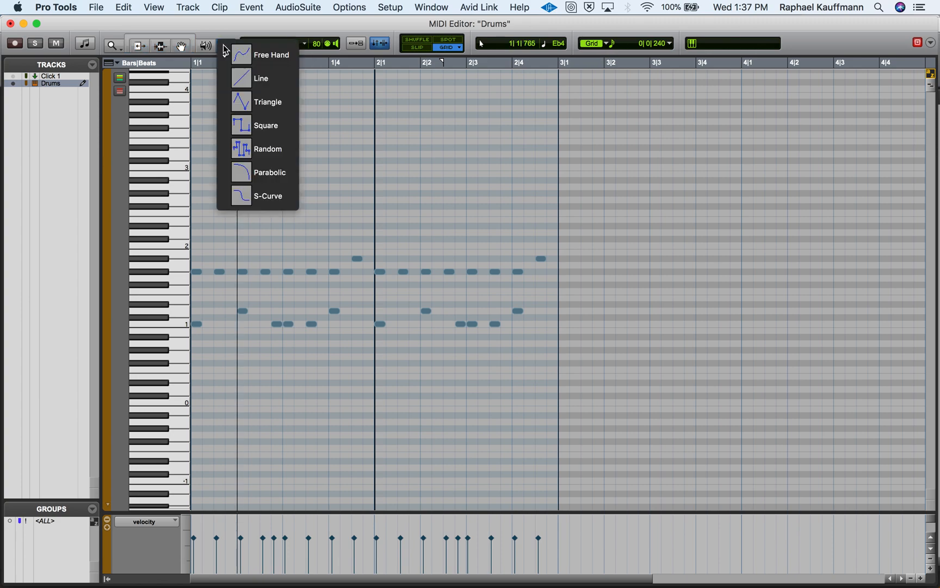
{"action": "left_click", "coordinate": [261, 56]}
{"action": "left_click_drag", "start_coordinate": [219, 126], "coordinate": [259, 125]}
{"action": "key", "text": "super+z"}
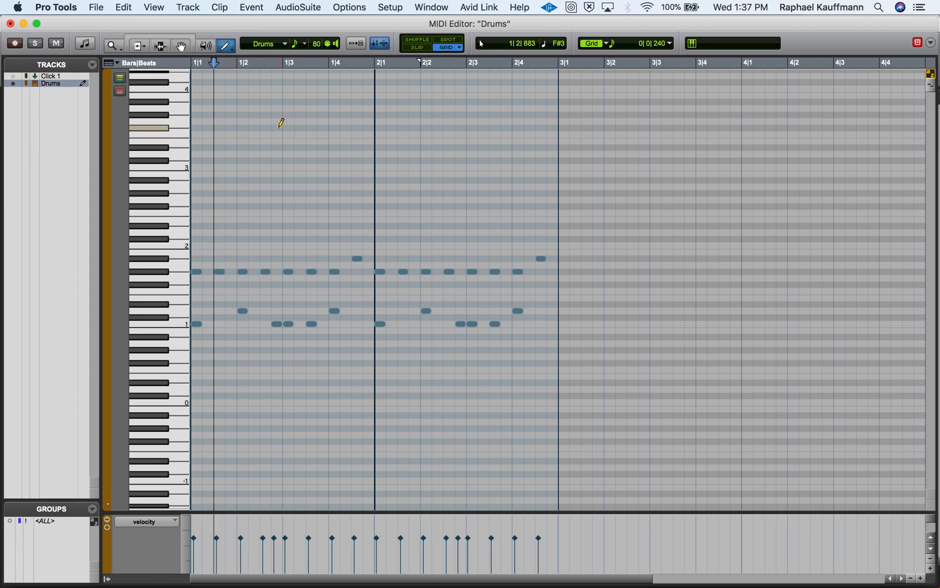
{"action": "left_click", "coordinate": [227, 126]}
{"action": "key", "text": "super+z"}
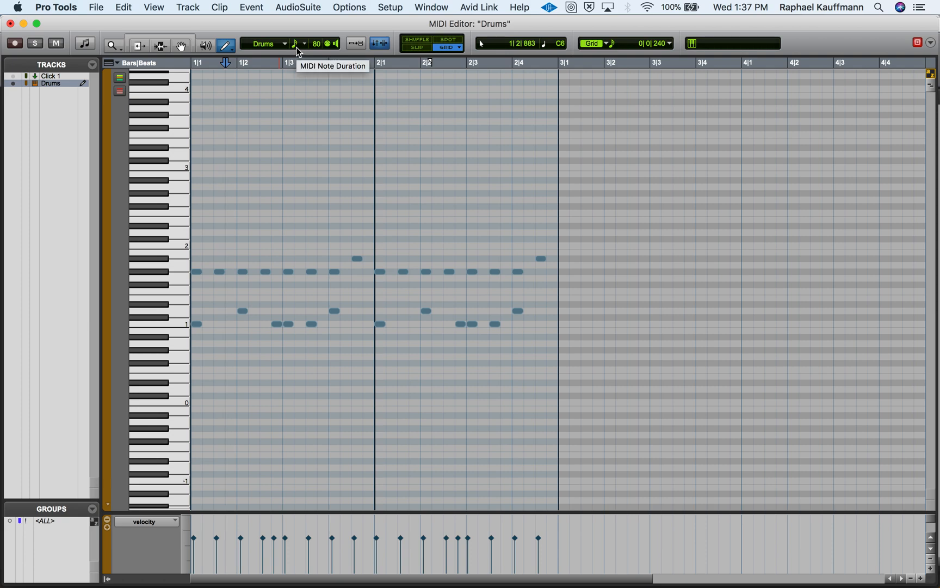
- Switch the Pencil tool to Line, and draw and undo a run of E3 notes from 1|1
{"action": "left_click", "coordinate": [225, 45]}
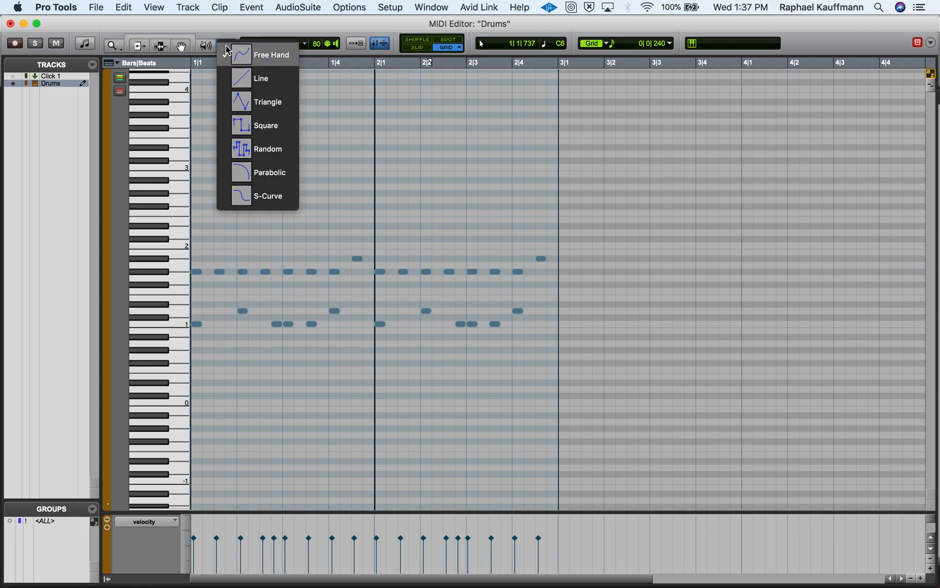
{"action": "left_click", "coordinate": [239, 76]}
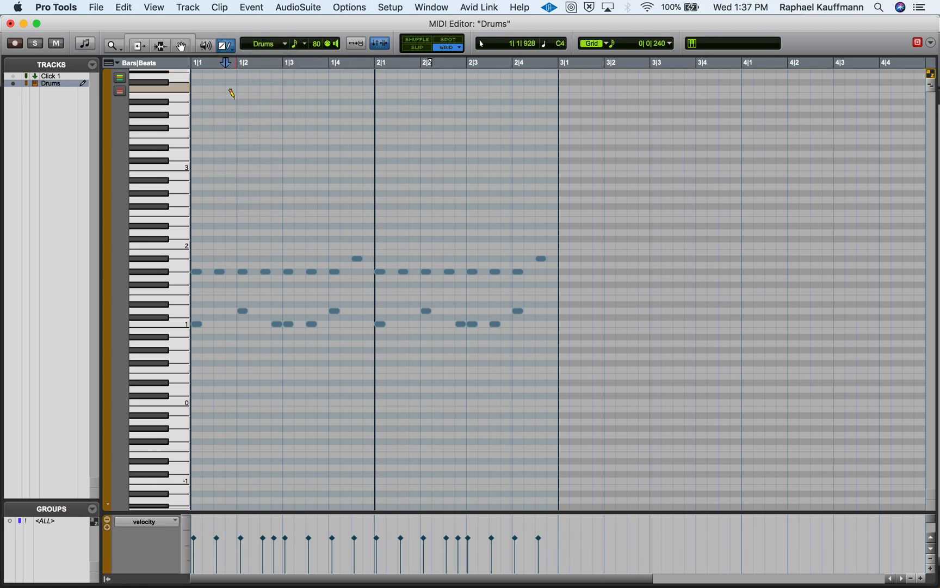
{"action": "left_click_drag", "start_coordinate": [195, 140], "coordinate": [294, 141]}
{"action": "key", "text": "super+z"}
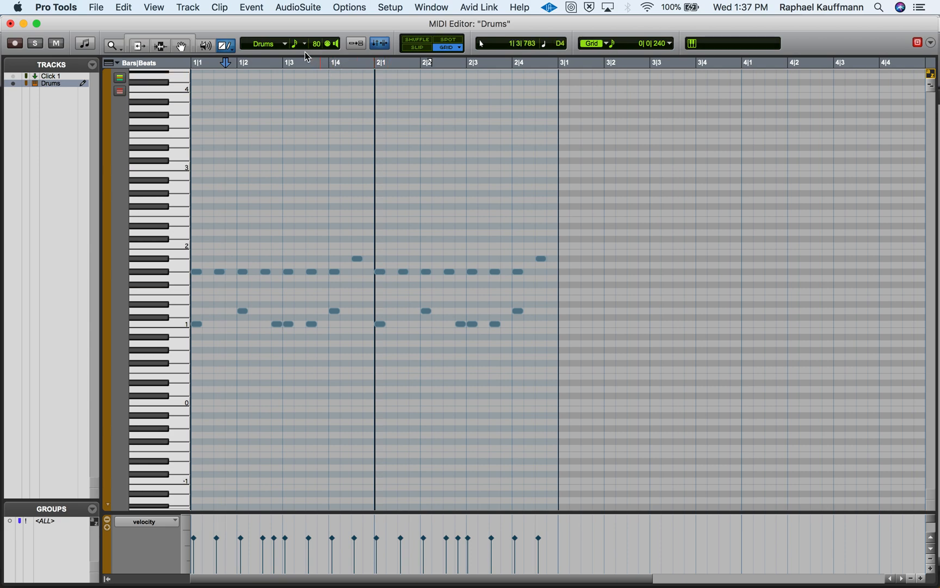
- Reactivate the Smart Tool and delete the two upper drum notes in the last beat of bar 2
{"action": "left_click", "coordinate": [171, 36]}
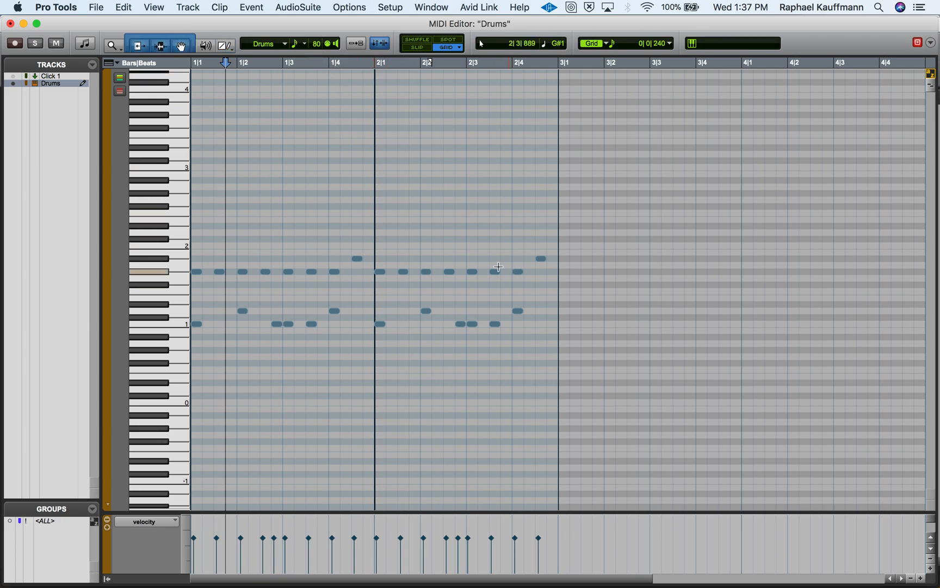
{"action": "left_click_drag", "start_coordinate": [467, 265], "coordinate": [519, 255]}
{"action": "key", "text": "Delete"}
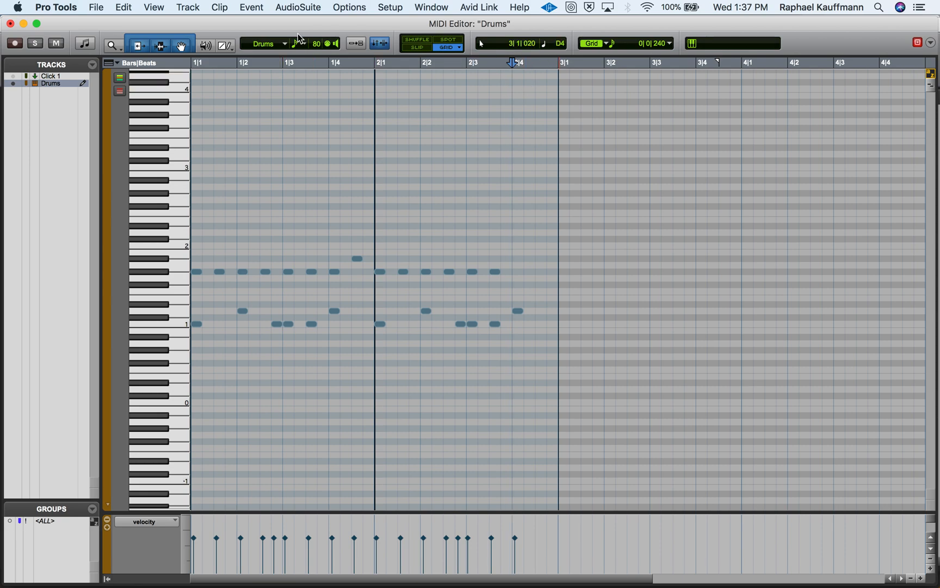
- Set the grid to 1/32 note and pencil a run of G#1 notes across the first half of beat 2|4
{"action": "left_click", "coordinate": [614, 42]}
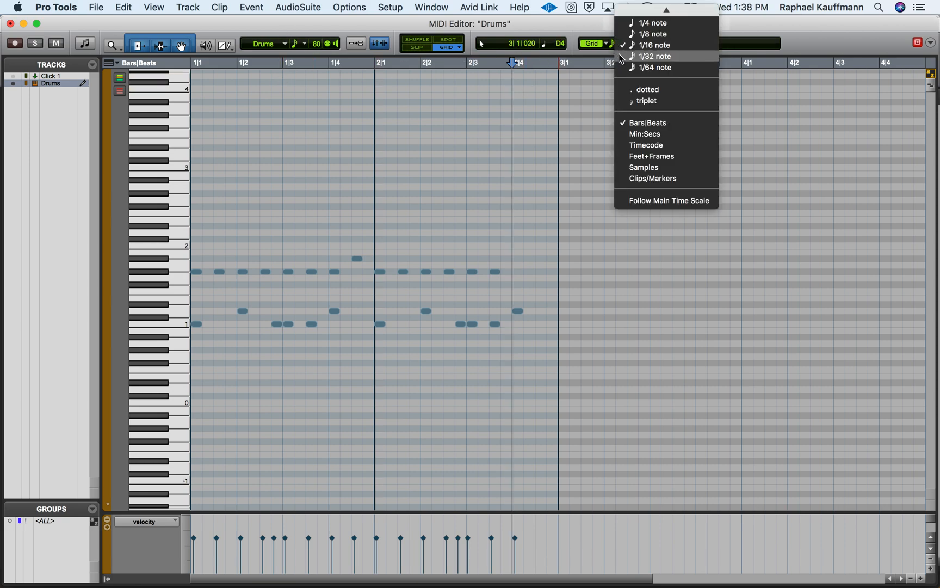
{"action": "left_click", "coordinate": [622, 56]}
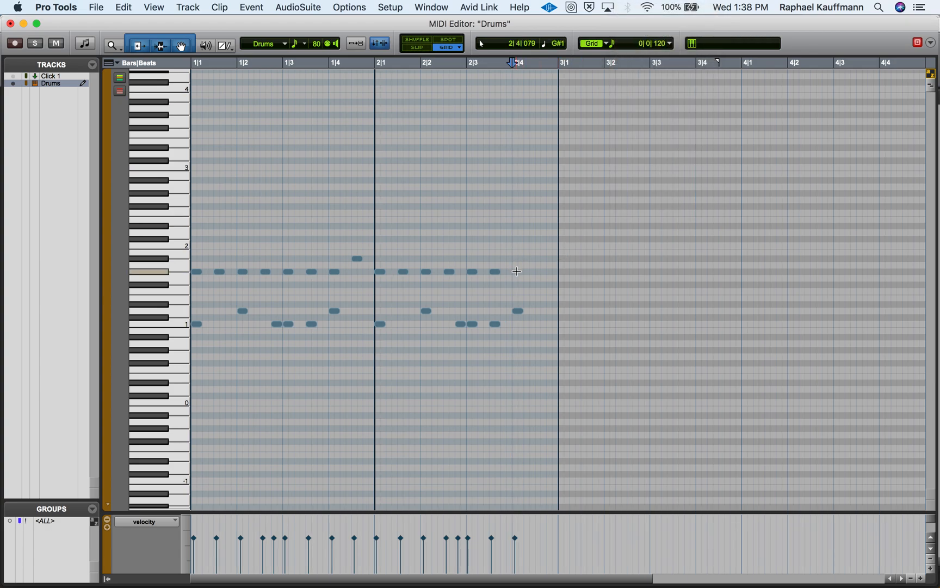
{"action": "key", "text": "F10"}
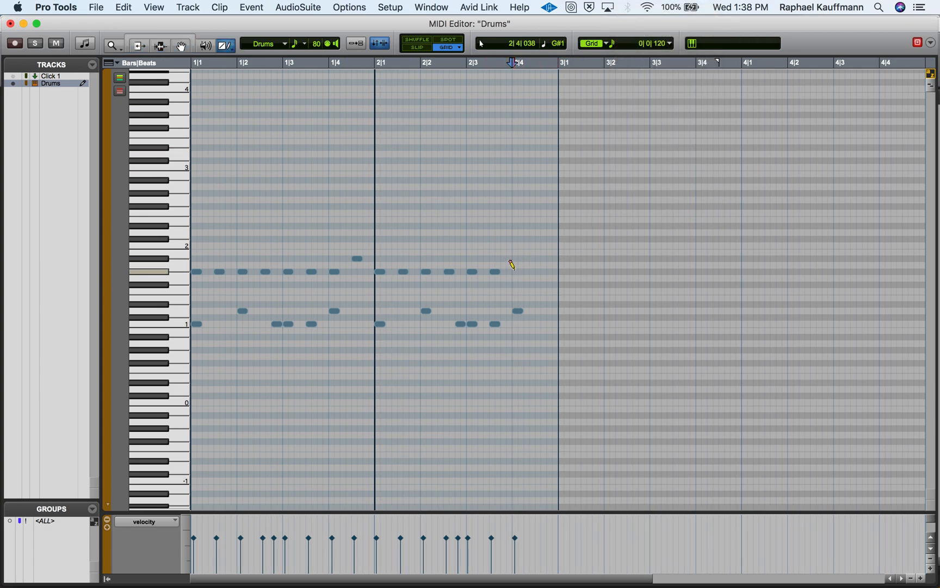
{"action": "left_click_drag", "start_coordinate": [514, 271], "coordinate": [533, 270]}
- Set the grid to 1/64 note and pencil a continuous run of G#1 notes from mid-beat 2|4 to the end of bar 2
{"action": "left_click", "coordinate": [617, 44]}
{"action": "left_click", "coordinate": [655, 56]}
{"action": "left_click_drag", "start_coordinate": [532, 271], "coordinate": [560, 276]}
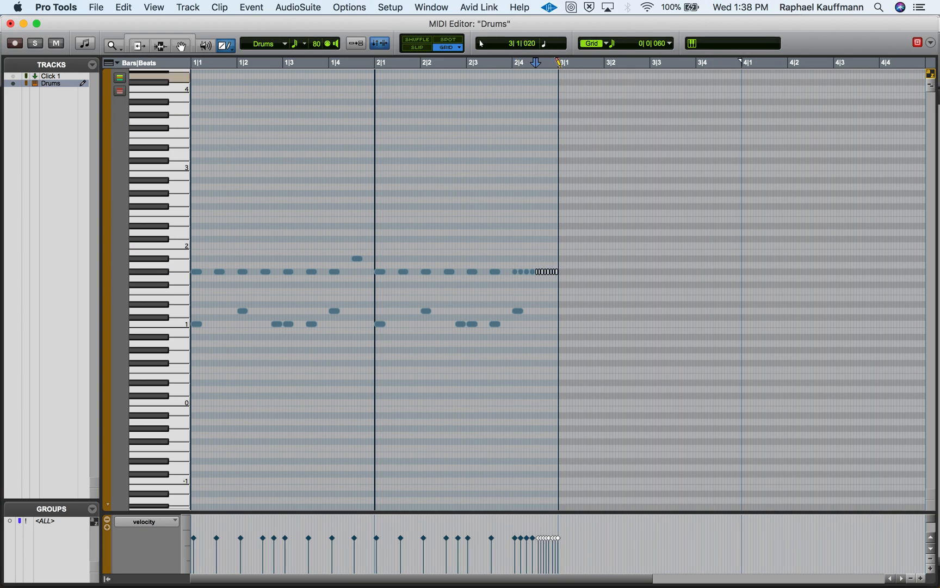
{"action": "left_click", "coordinate": [614, 44]}
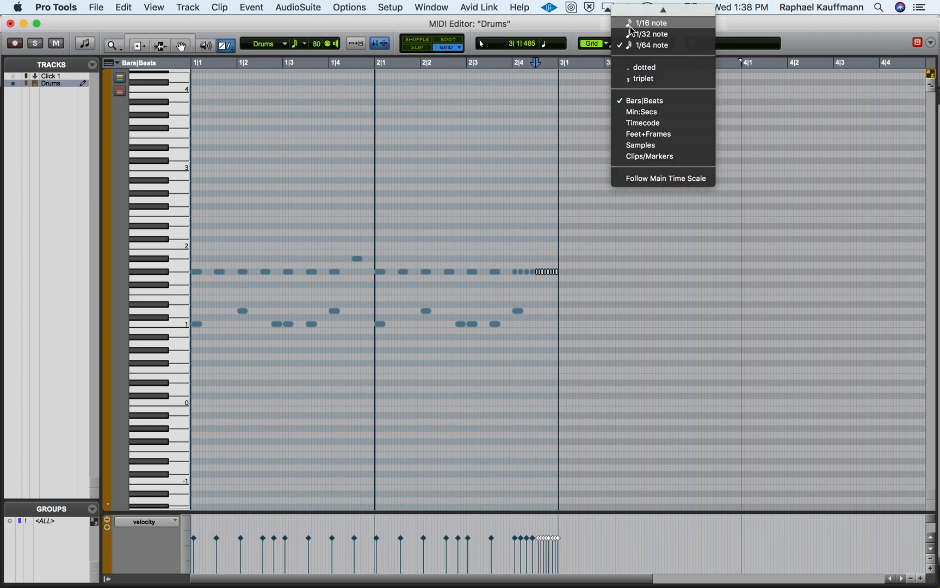
{"action": "left_click", "coordinate": [545, 43]}
- Close the MIDI Editor, select the Drums-02 clip in the Edit window and play it back
{"action": "left_click", "coordinate": [10, 23]}
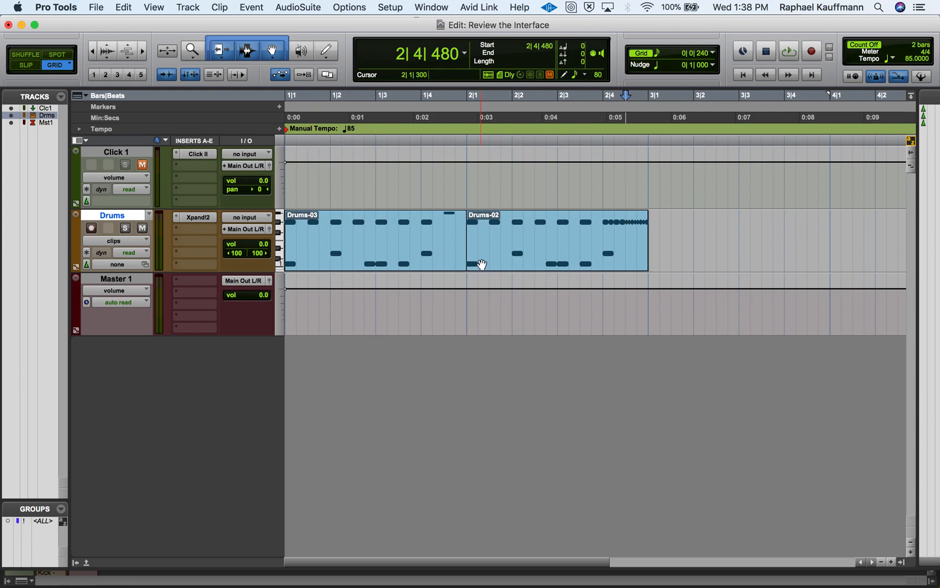
{"action": "left_click", "coordinate": [532, 265]}
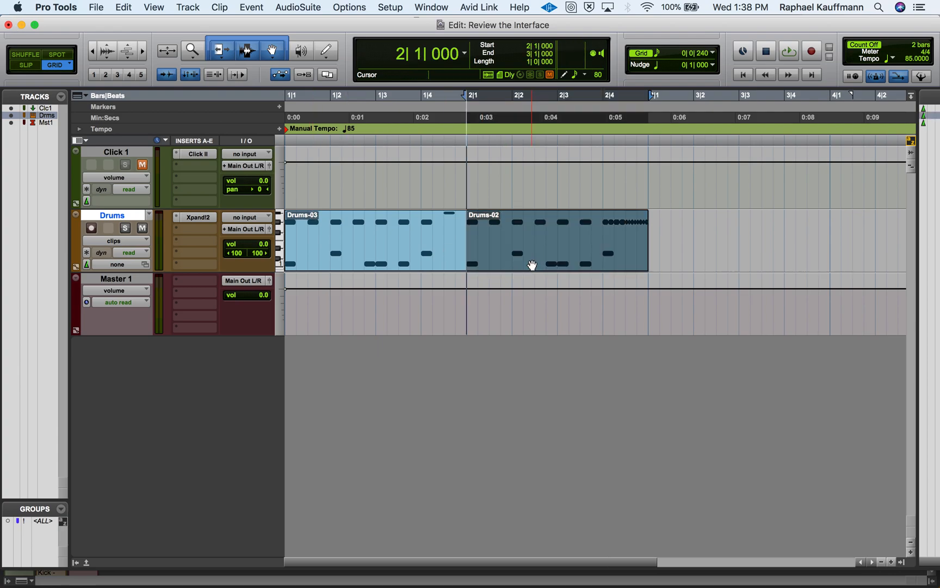
{"action": "key", "text": "space"}
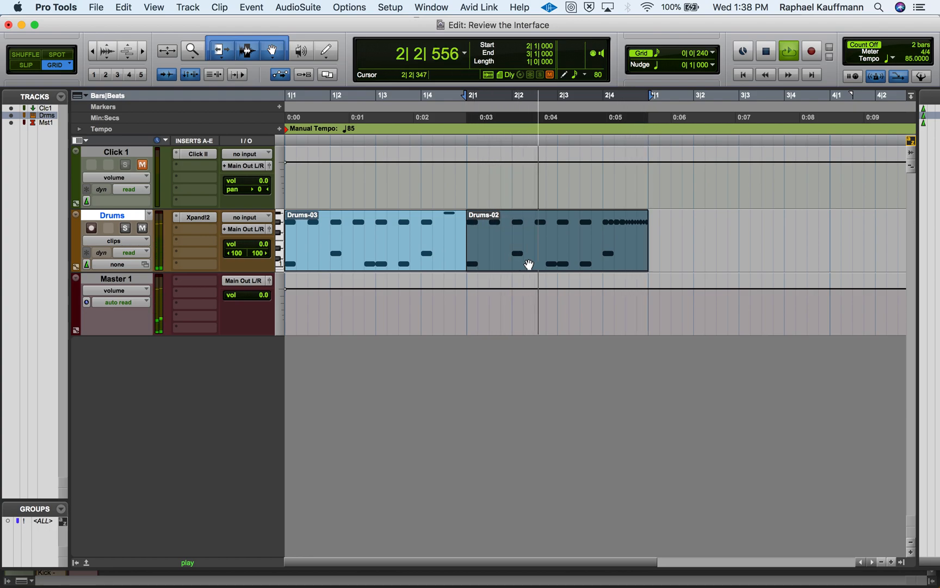
{"action": "key", "text": "space"}
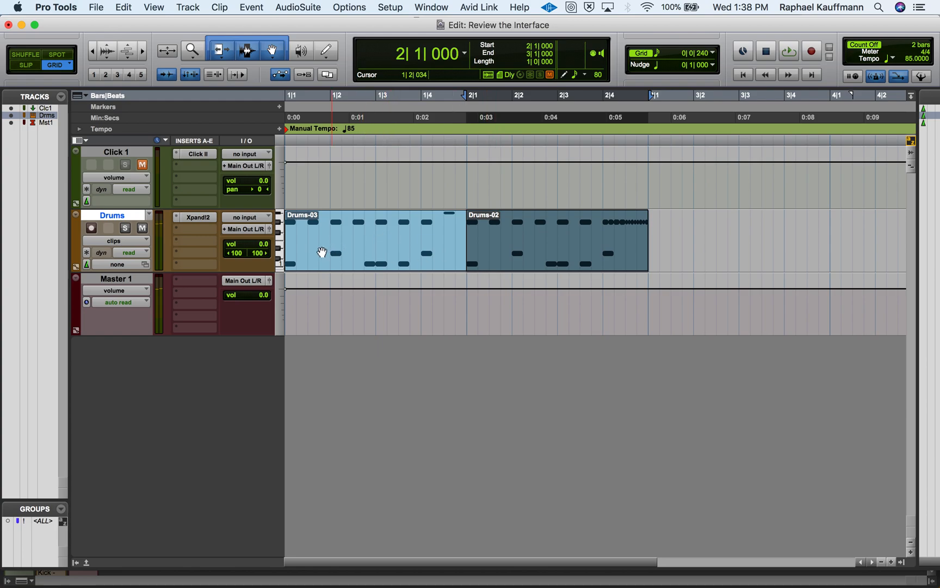
- Extend the selection to both Drums clips and open the Bounce to Disk settings
{"action": "left_click", "coordinate": [386, 261], "text": "shift"}
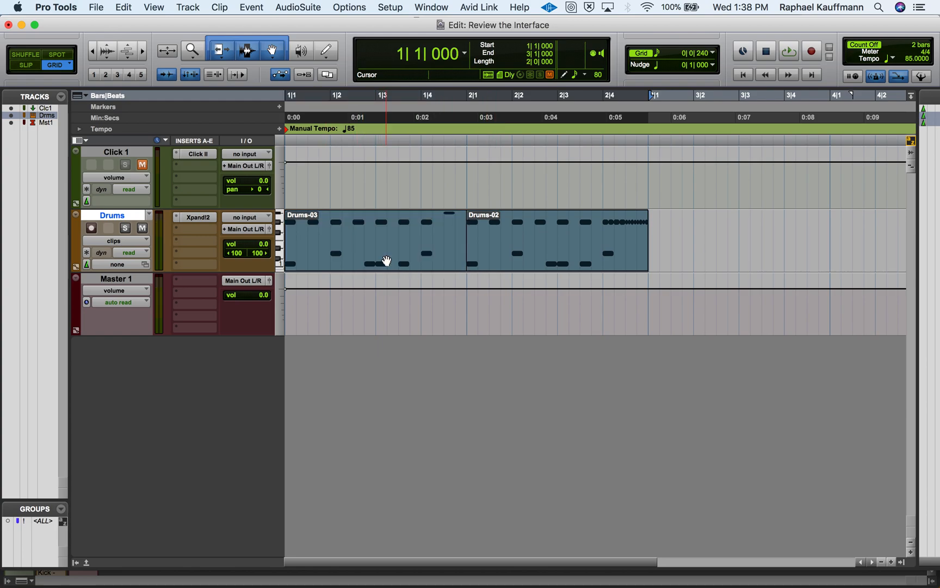
{"action": "key", "text": "super+Tab"}
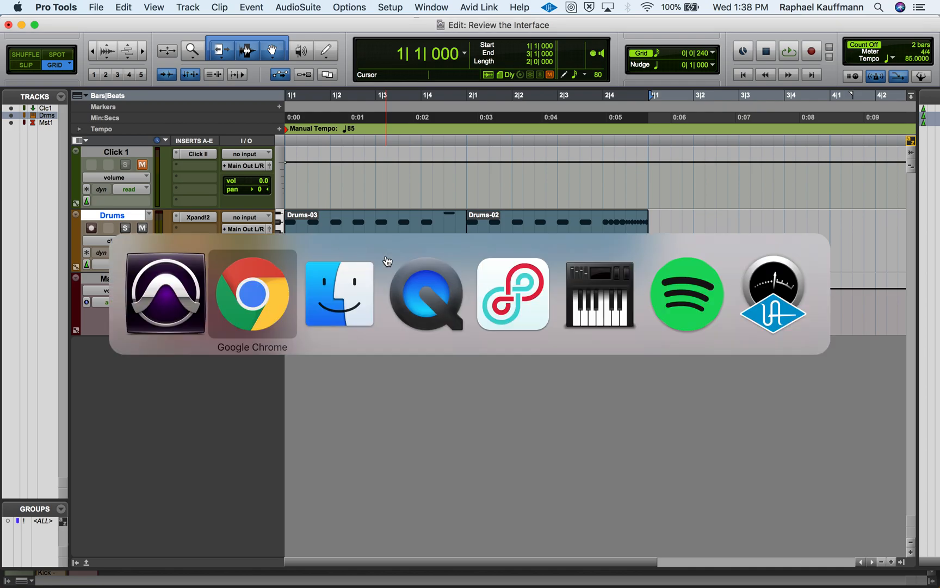
{"action": "key", "text": "super+Tab"}
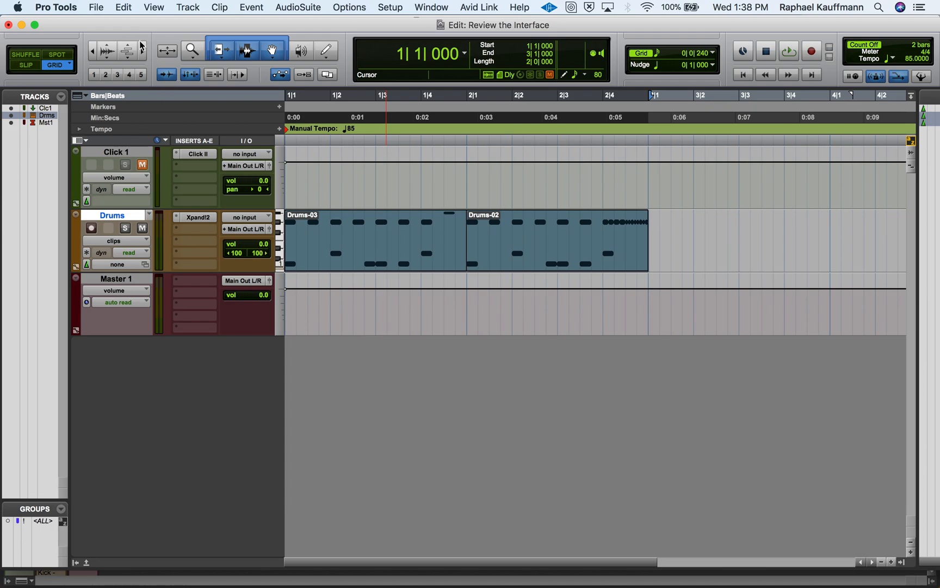
{"action": "left_click", "coordinate": [91, 6]}
{"action": "left_click", "coordinate": [91, 5]}
{"action": "left_click", "coordinate": [97, 7]}
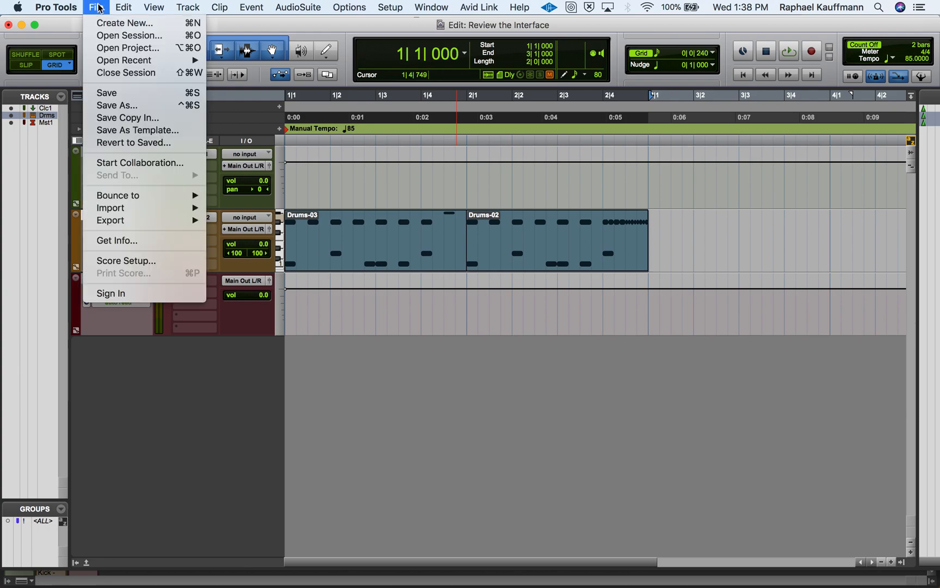
{"action": "mouse_move", "coordinate": [116, 195]}
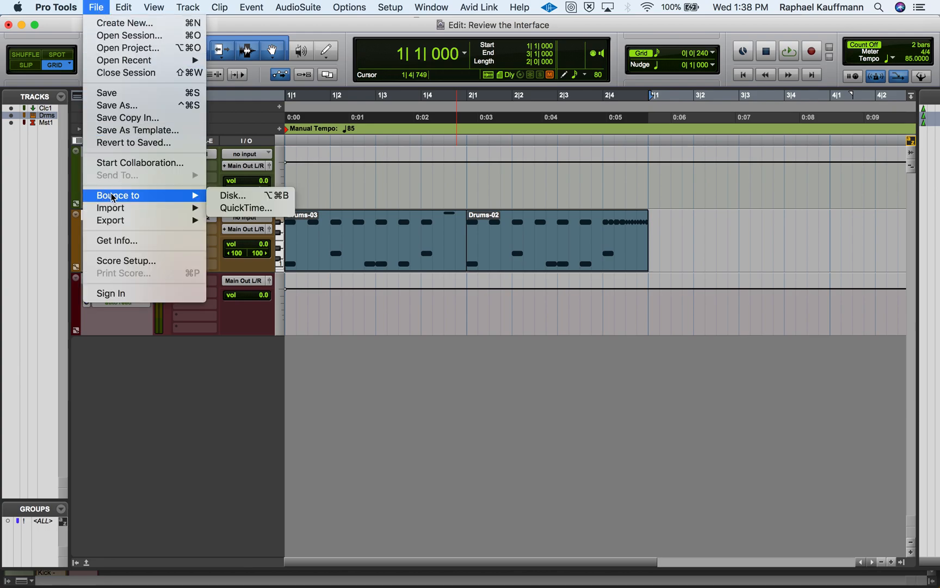
{"action": "left_click", "coordinate": [226, 195]}
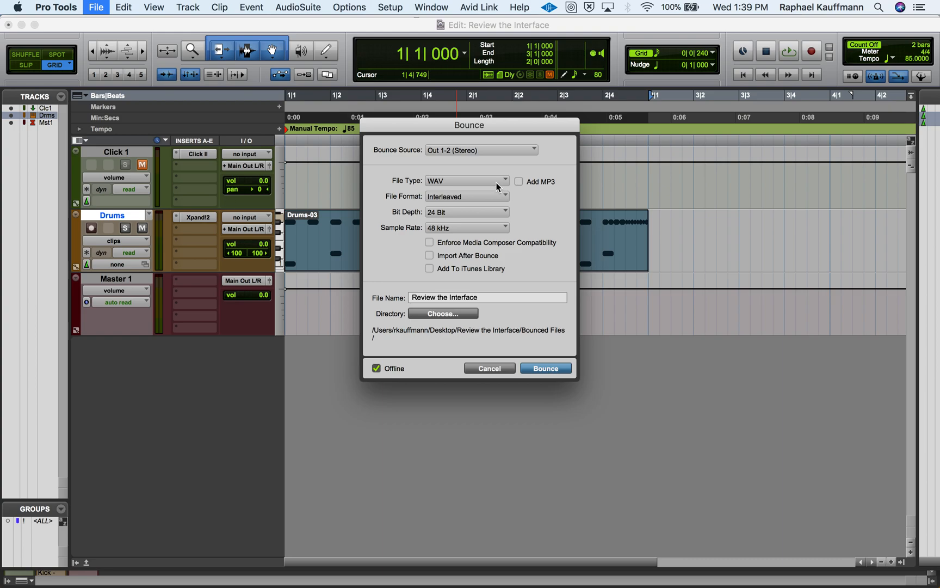
- Set the bounce file type to MP3 and bounce the selection offline, accepting the existing encoder and tag settings
{"action": "left_click", "coordinate": [467, 181]}
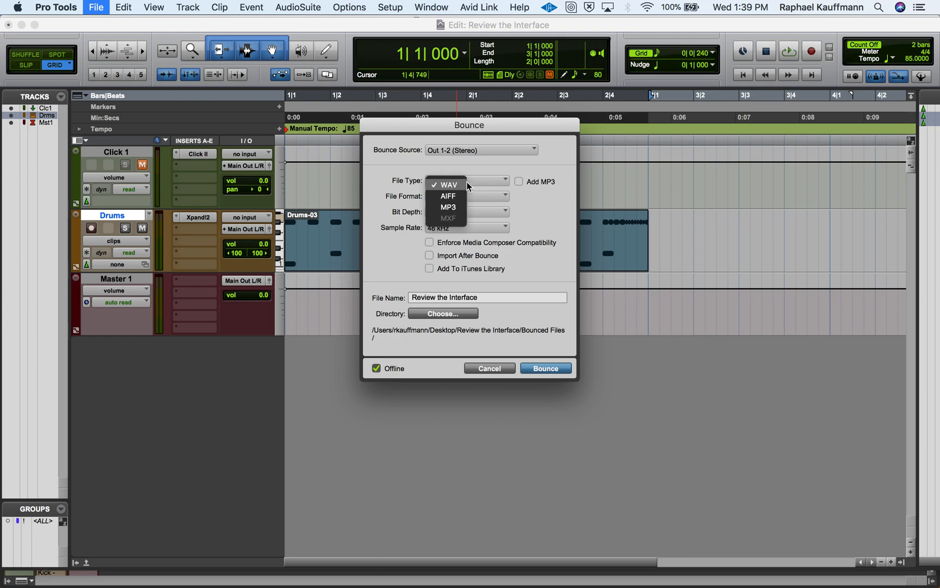
{"action": "left_click", "coordinate": [450, 210]}
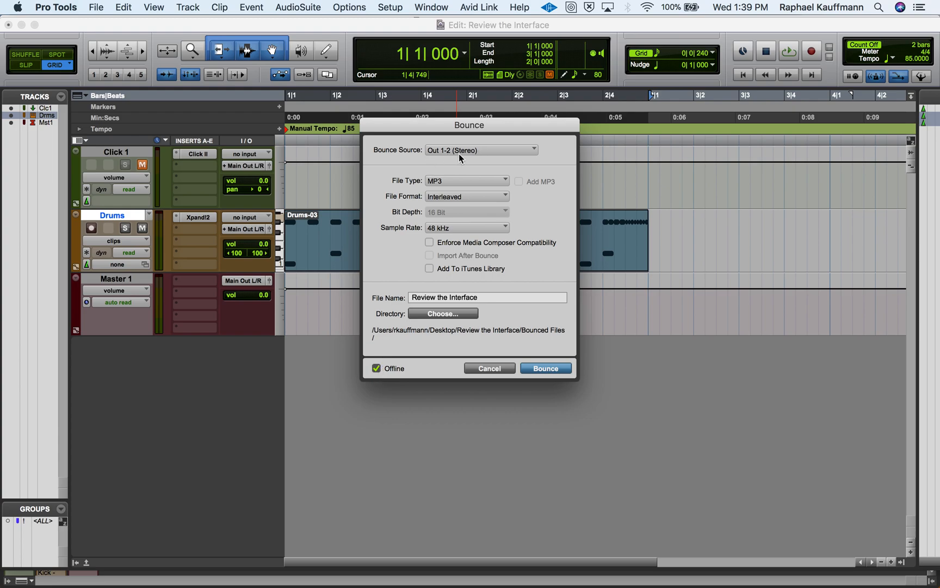
{"action": "left_click", "coordinate": [451, 197]}
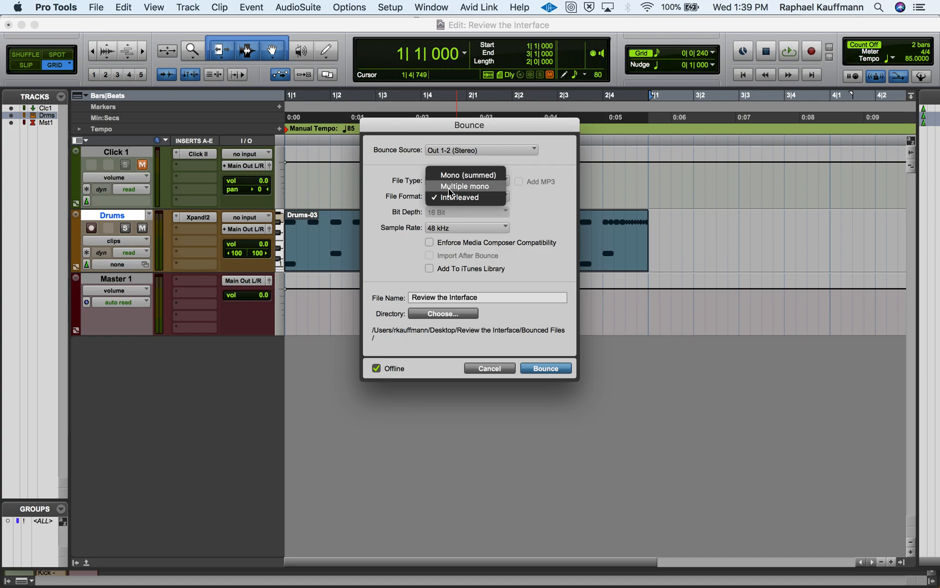
{"action": "left_click", "coordinate": [562, 225]}
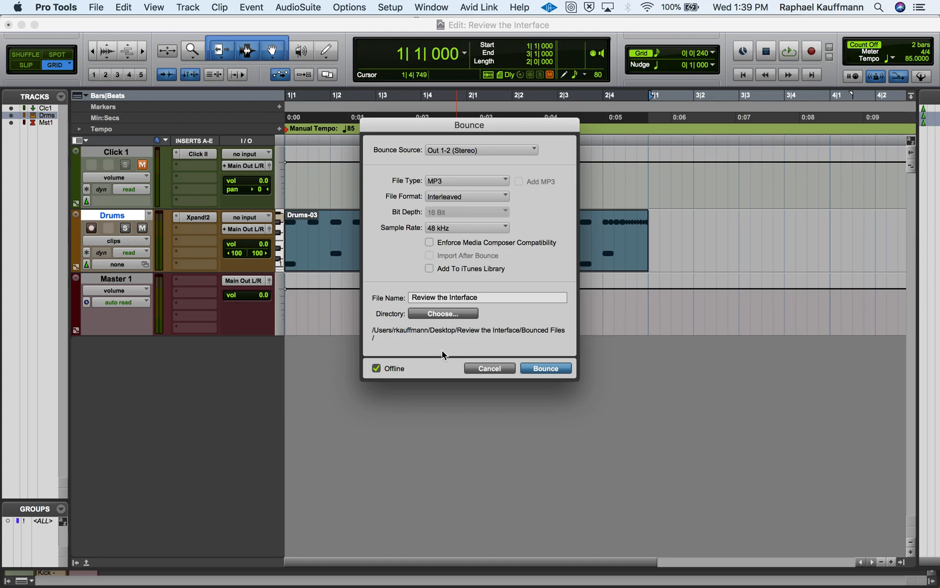
{"action": "left_click", "coordinate": [547, 368]}
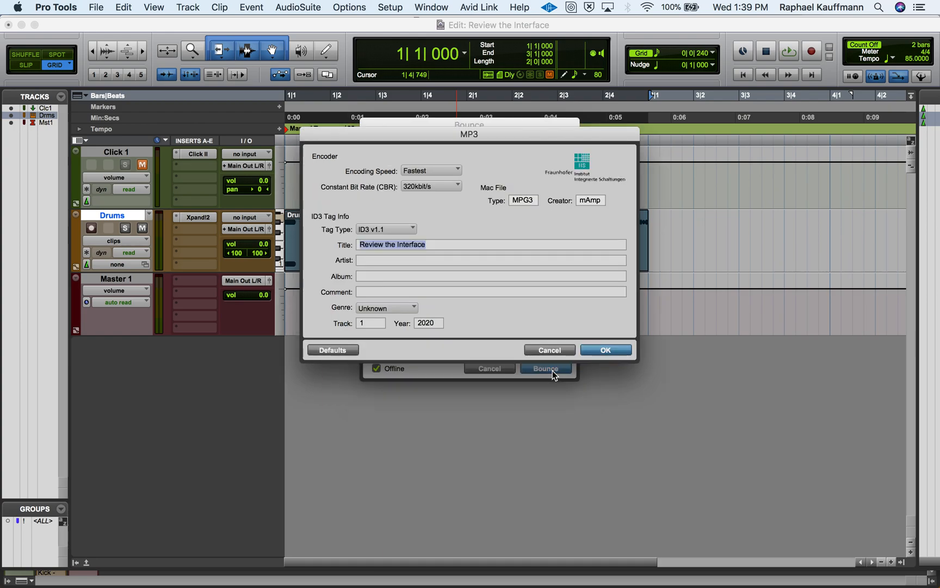
{"action": "left_click", "coordinate": [606, 351]}
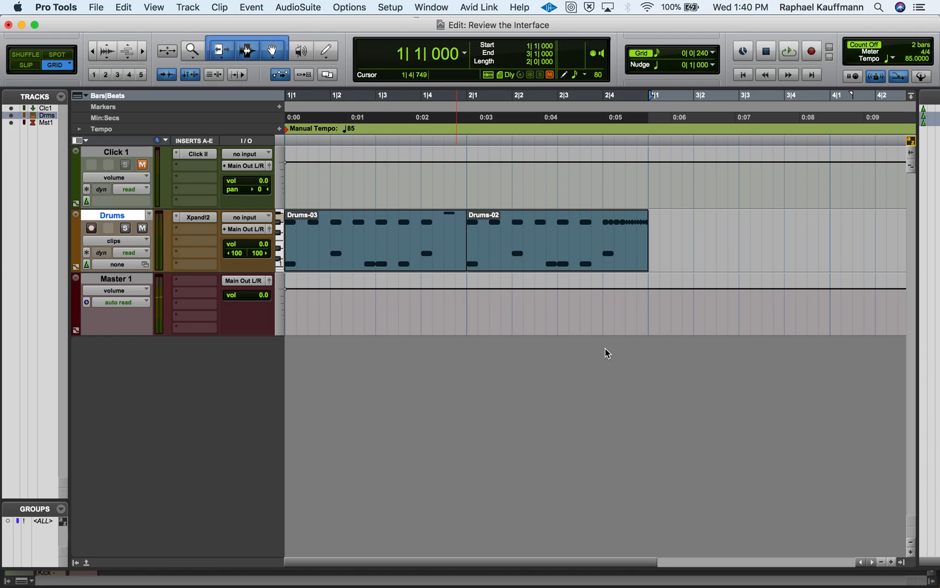
- Switch to QuickTime Player, quit it and enter "Intro Rev" as the name for saving the screen recording
{"action": "key", "text": "super+Tab"}
{"action": "key", "text": "super+Tab"}
{"action": "key", "text": "super+Tab"}
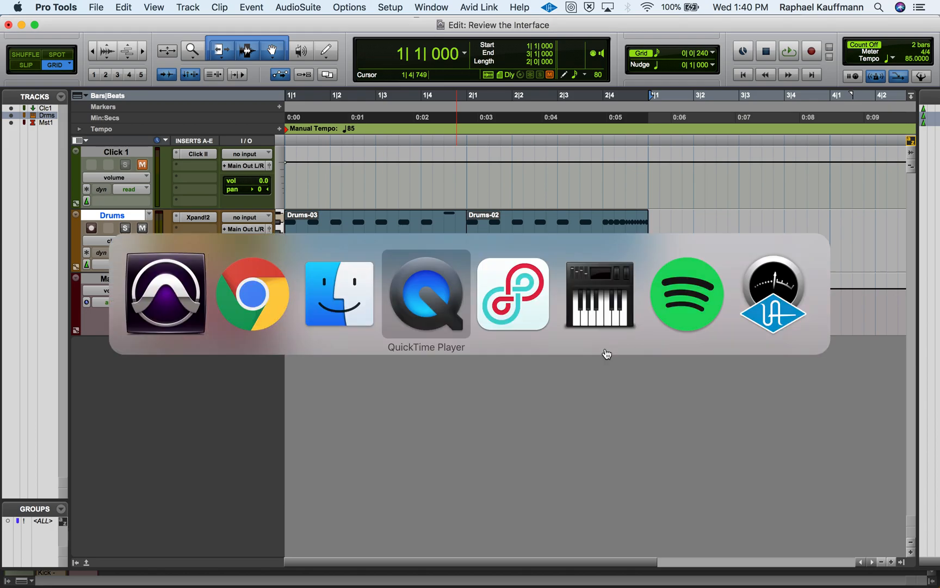
{"action": "key", "text": "super+q"}
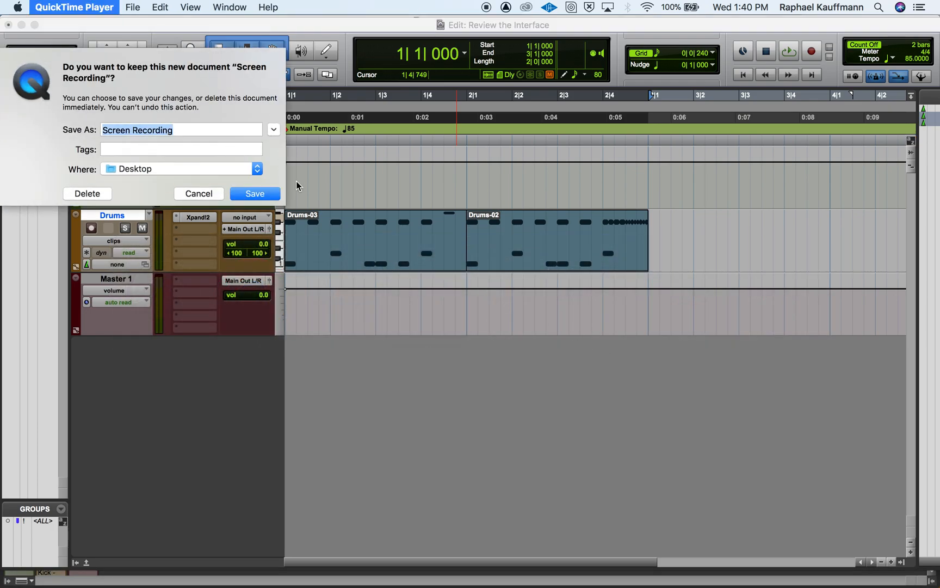
{"action": "type", "text": "Intro Rev"}
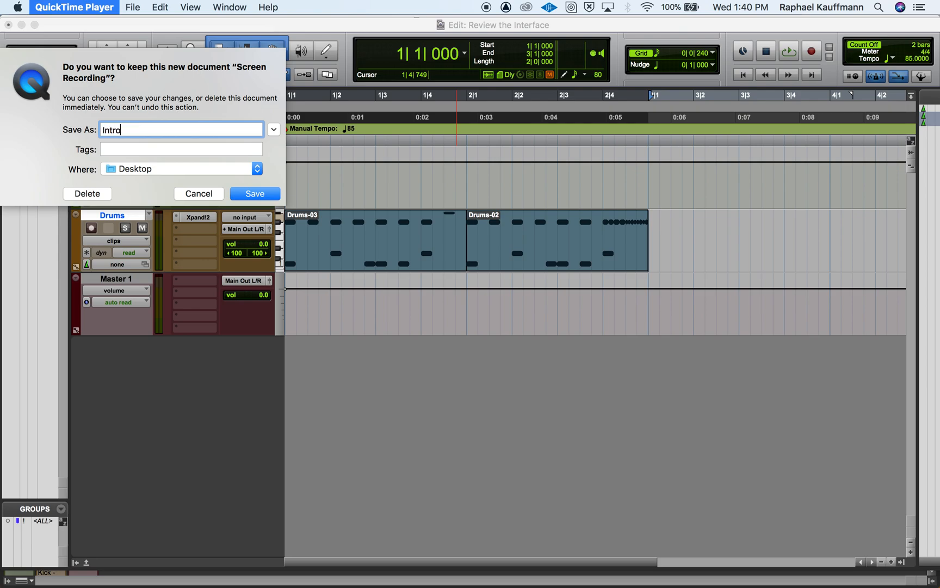